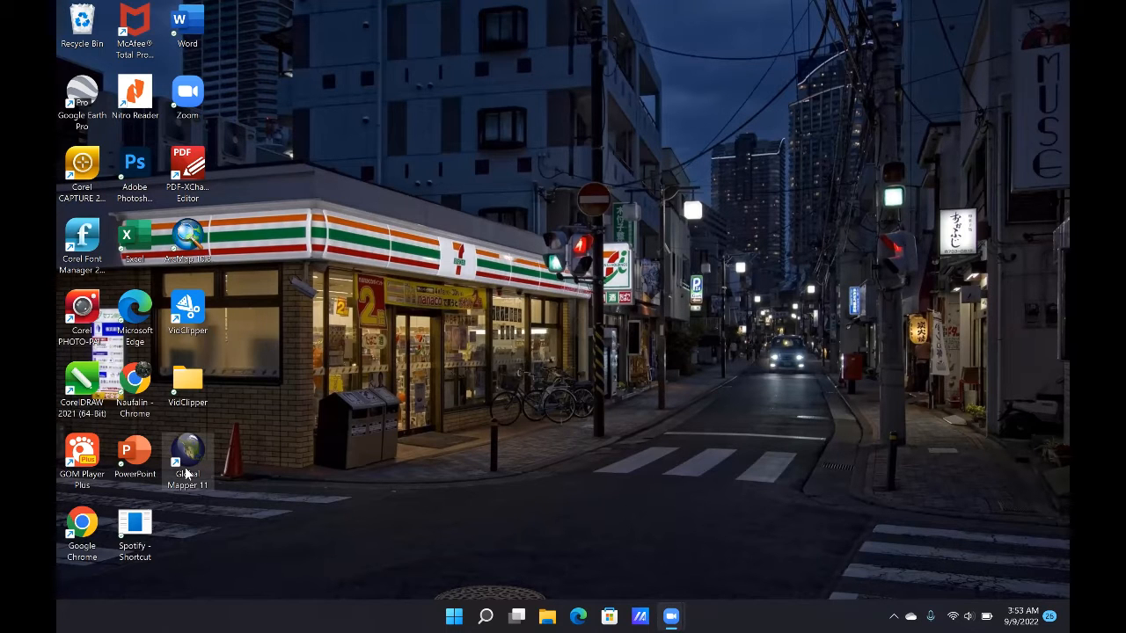
Step: Launch Global Mapper and load all the HGT elevation tiles from the Jawa folder of the D E M data
{"action": "double_click", "coordinate": [186, 471]}
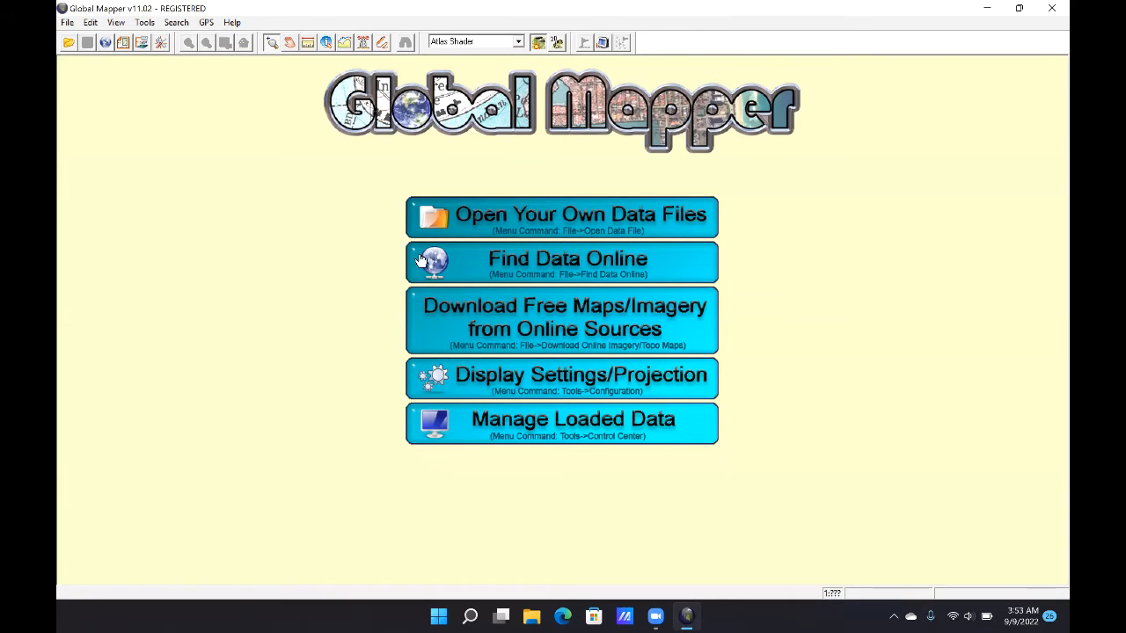
{"action": "left_click", "coordinate": [503, 228]}
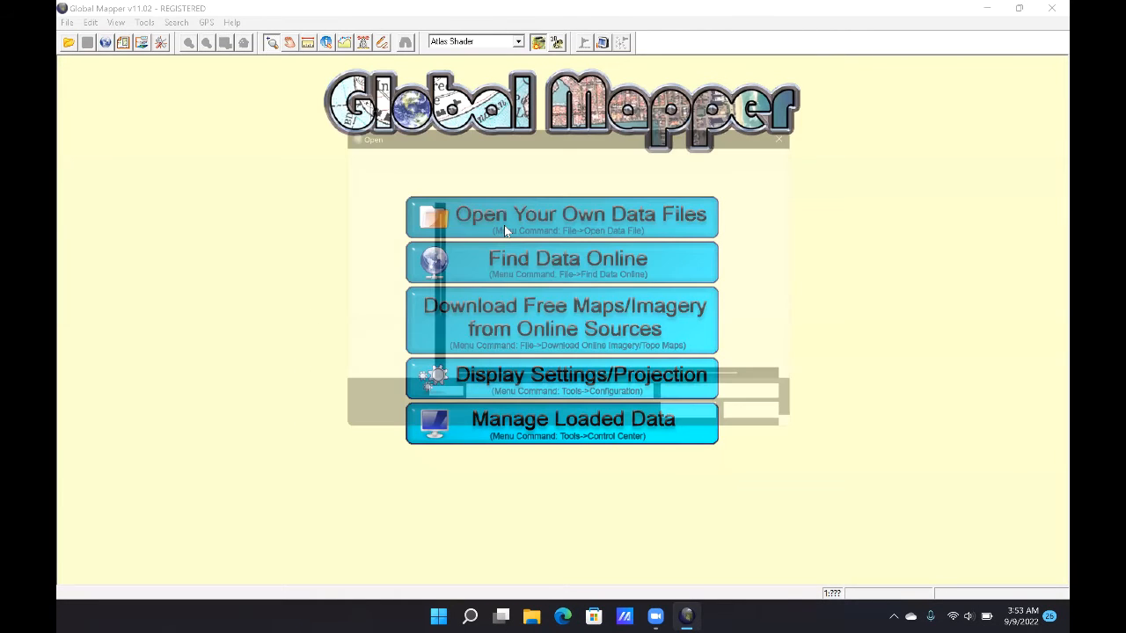
{"action": "left_click", "coordinate": [470, 162]}
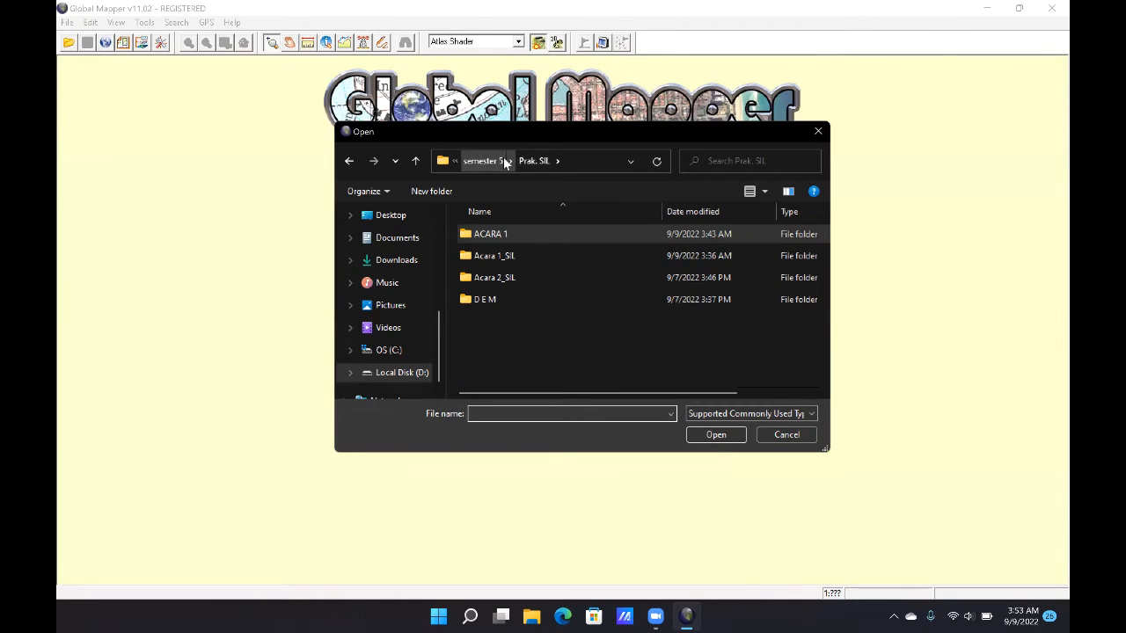
{"action": "double_click", "coordinate": [484, 300]}
{"action": "double_click", "coordinate": [479, 235]}
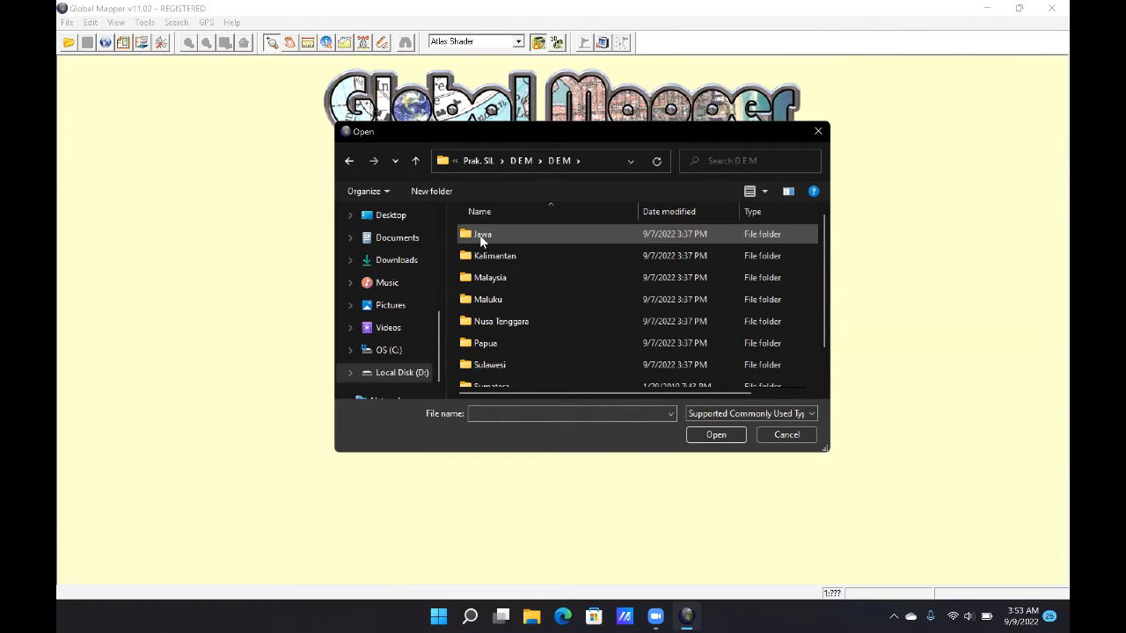
{"action": "double_click", "coordinate": [482, 234]}
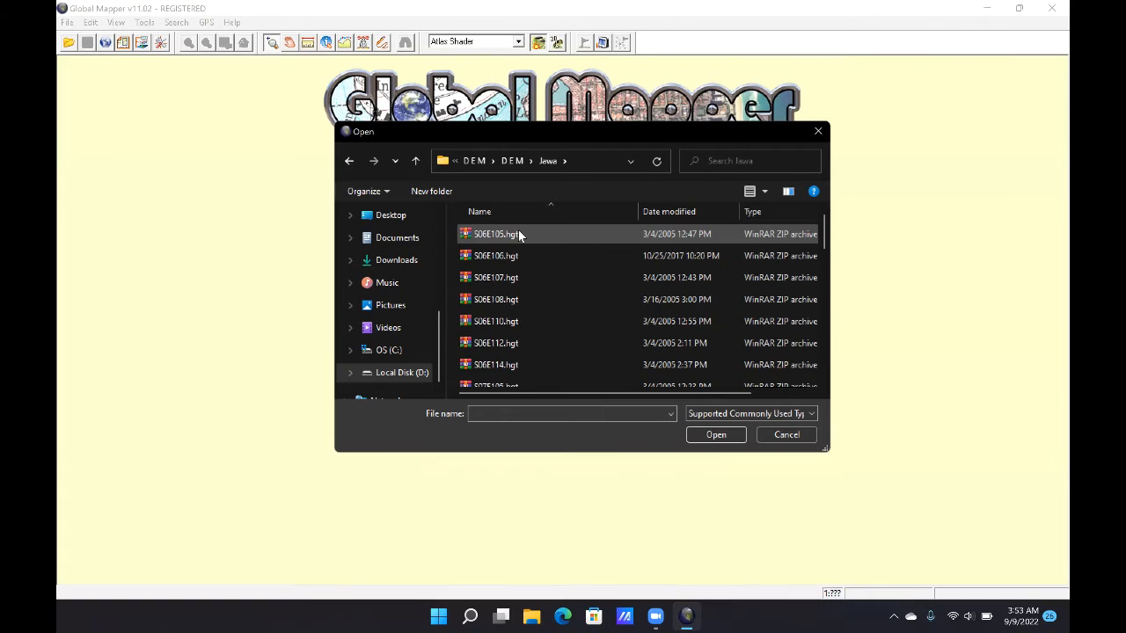
{"action": "left_click", "coordinate": [518, 234]}
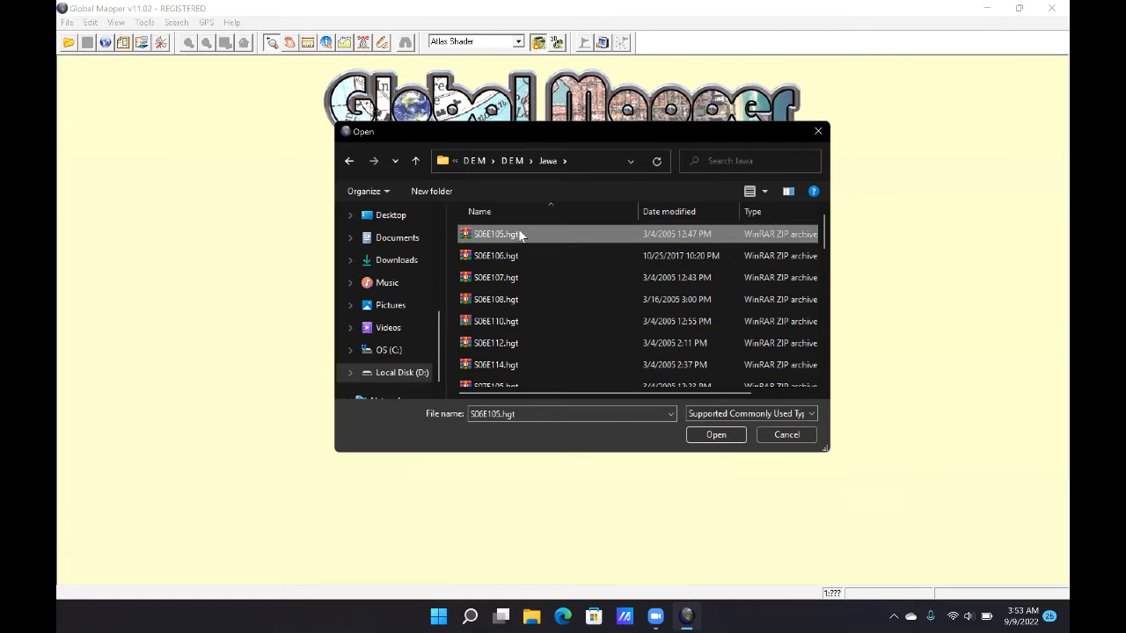
{"action": "key", "text": "ctrl+a"}
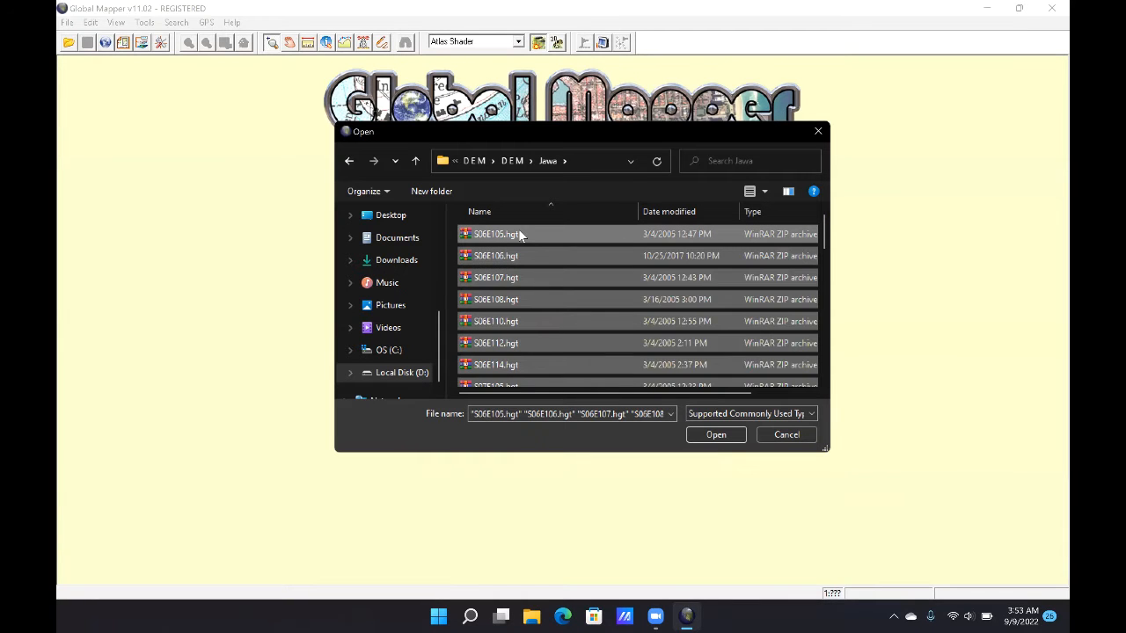
{"action": "left_click", "coordinate": [714, 434]}
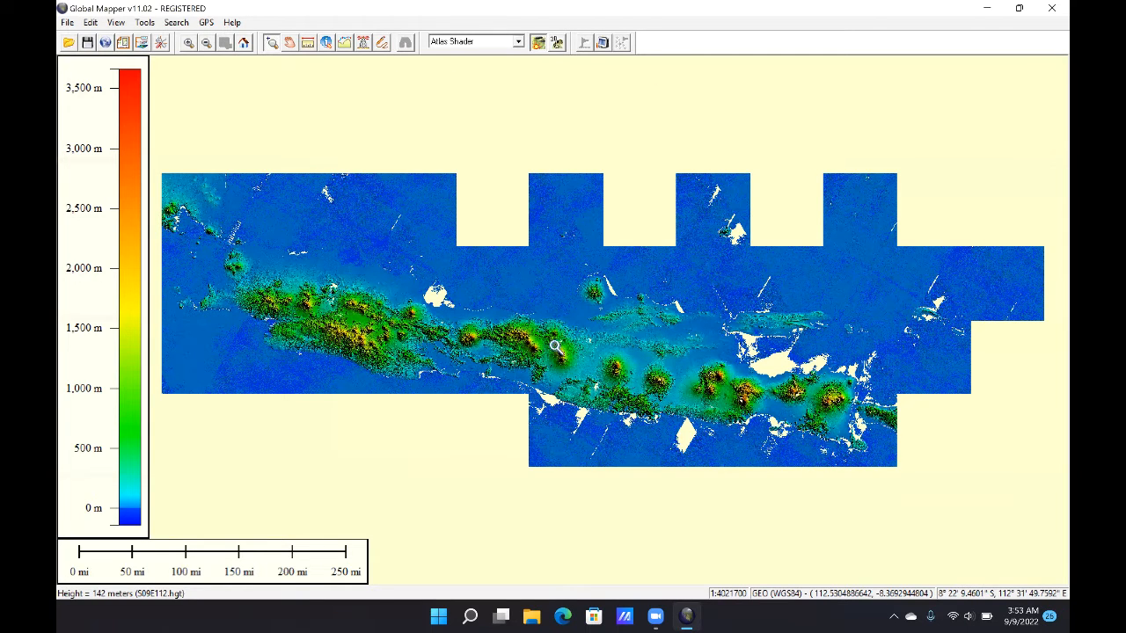
Step: Load Batas Administrasi.shp from the ACARA 1 folder on top of the elevation data
{"action": "left_click", "coordinate": [65, 23]}
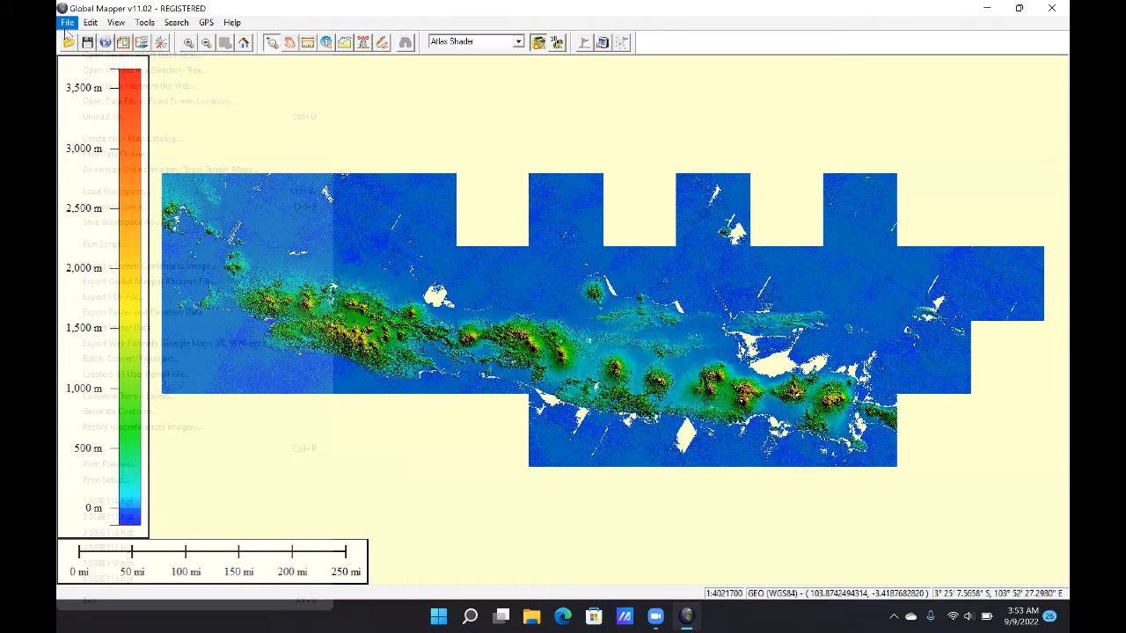
{"action": "left_click", "coordinate": [81, 40]}
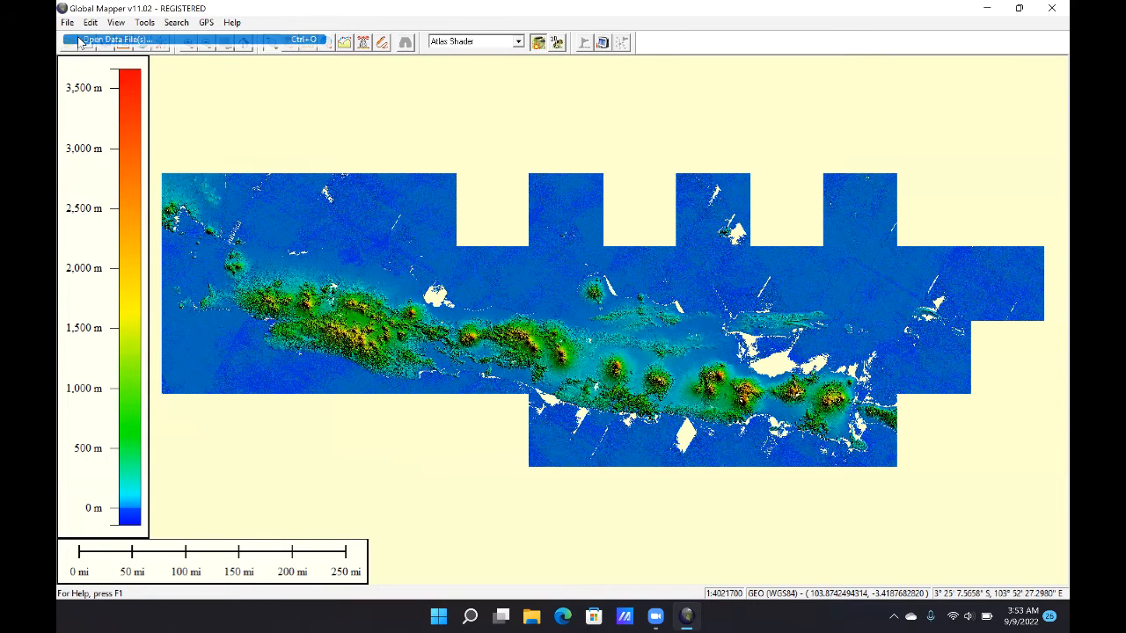
{"action": "left_click", "coordinate": [473, 161]}
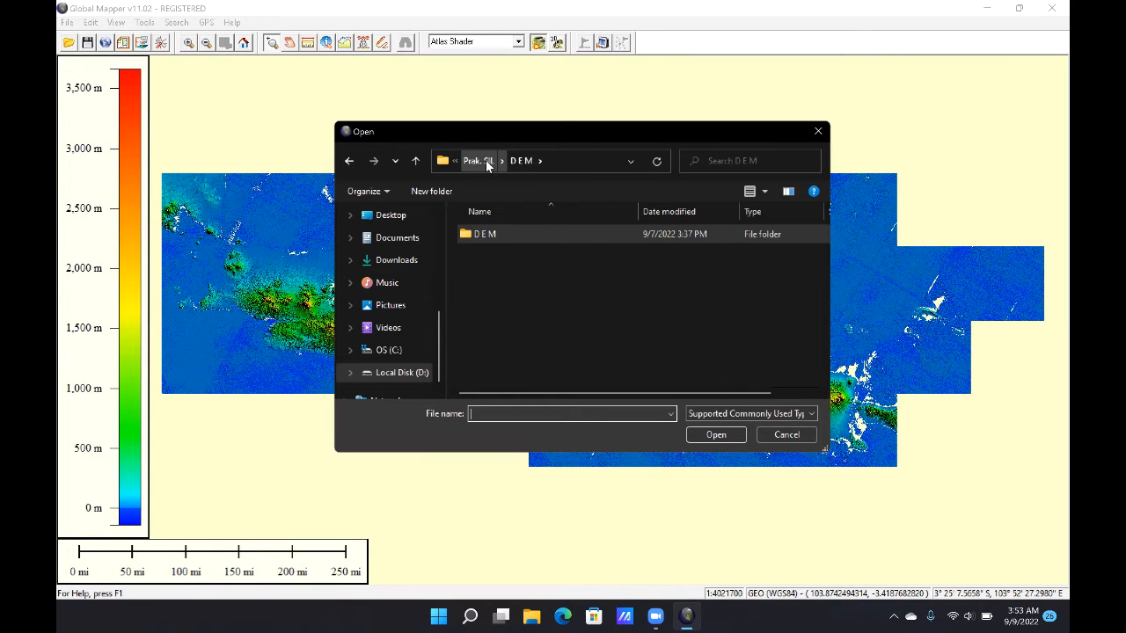
{"action": "left_click", "coordinate": [486, 161]}
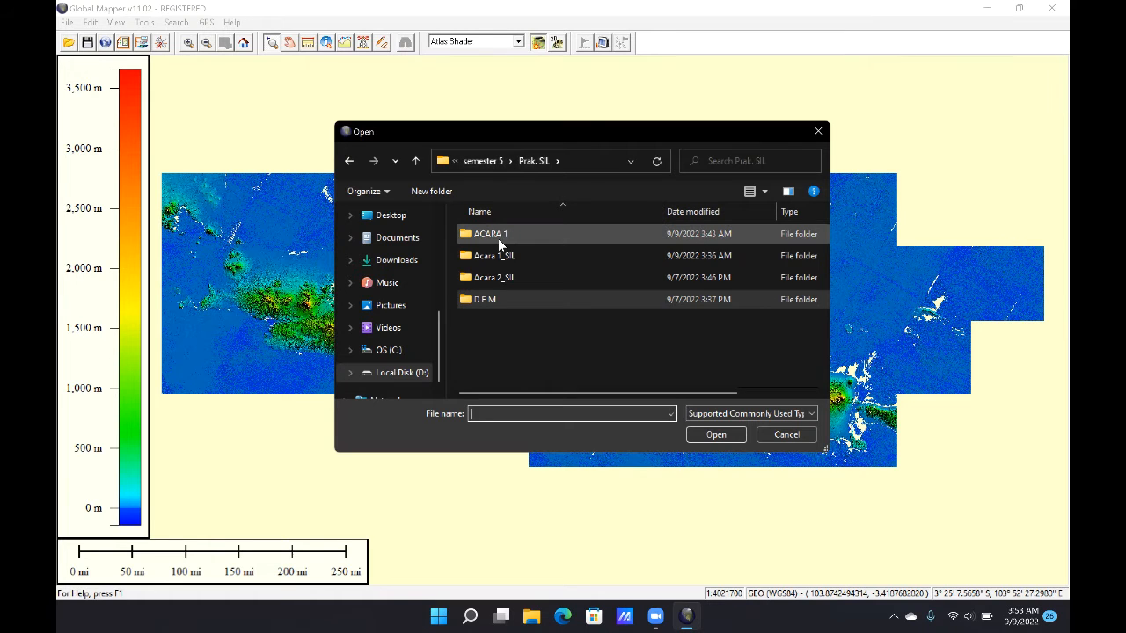
{"action": "double_click", "coordinate": [498, 238]}
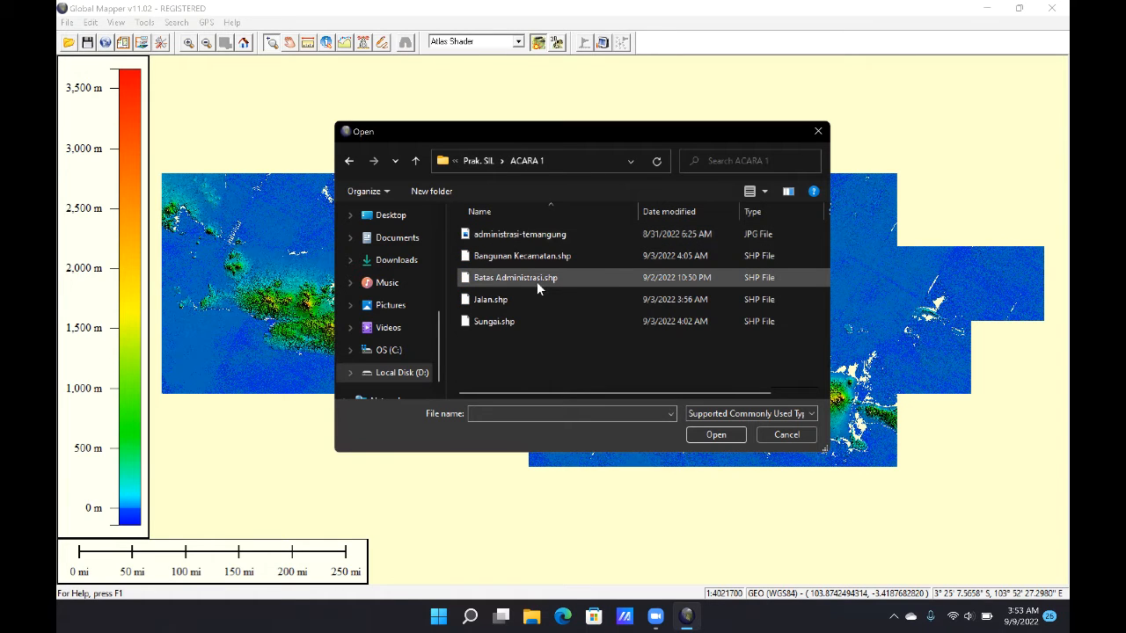
{"action": "left_click", "coordinate": [575, 277]}
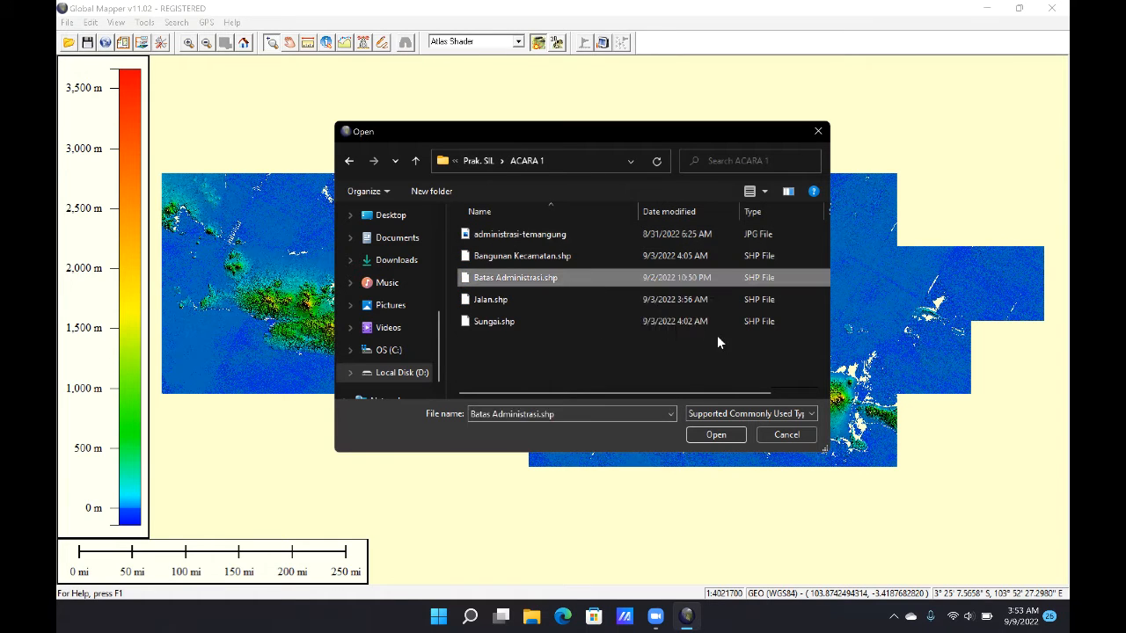
{"action": "left_click", "coordinate": [714, 434]}
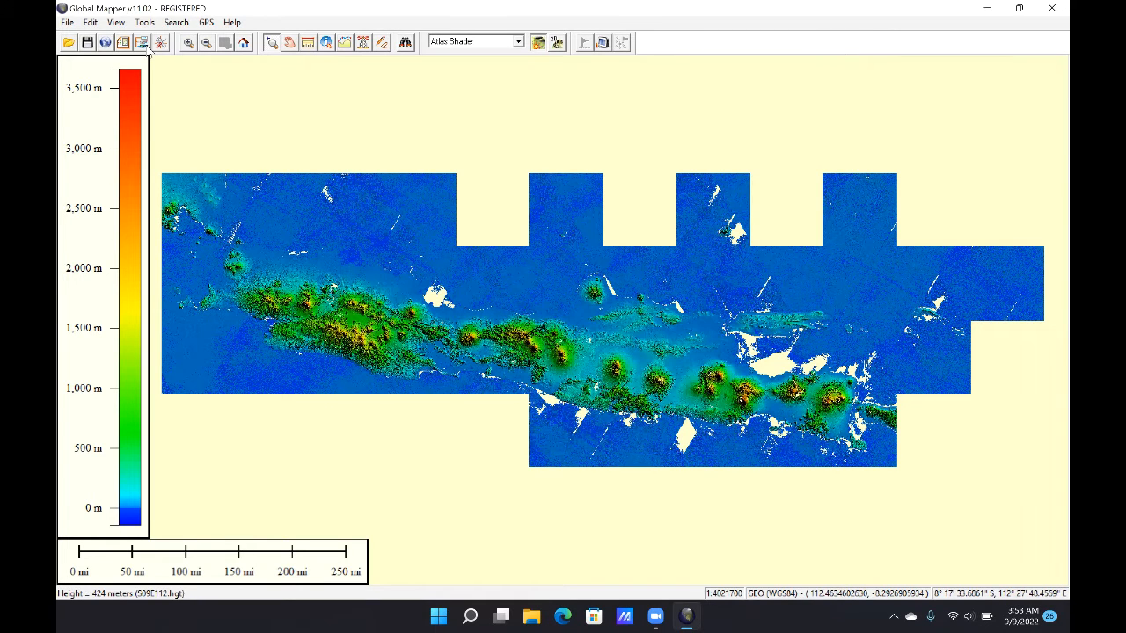
Step: Zoom the map to the Batas Administrasi.shp layer and leave some surrounding terrain in view
{"action": "left_click", "coordinate": [143, 44]}
{"action": "scroll", "coordinate": [176, 142], "scroll_direction": "down", "scroll_amount": 5}
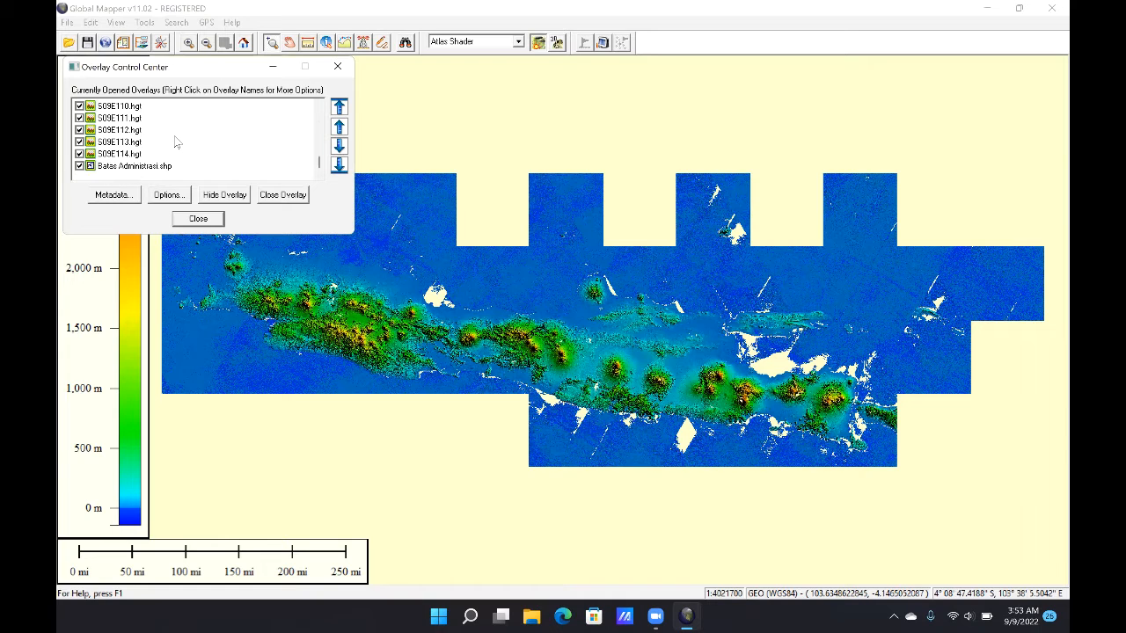
{"action": "right_click", "coordinate": [135, 168]}
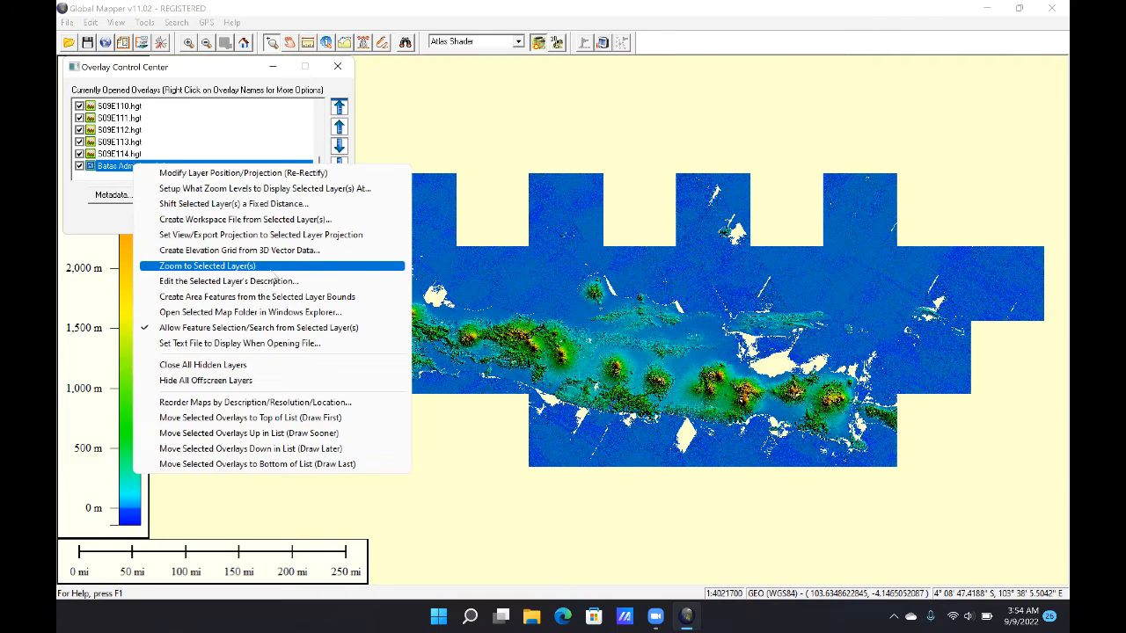
{"action": "left_click", "coordinate": [269, 266]}
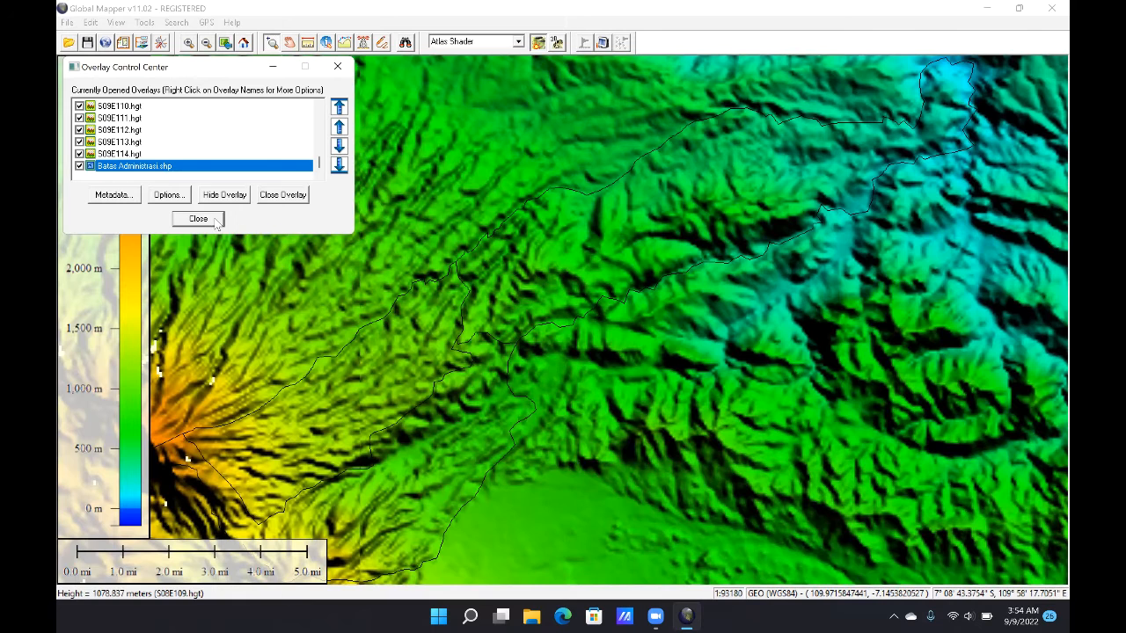
{"action": "scroll", "coordinate": [649, 289], "scroll_direction": "down", "scroll_amount": 1}
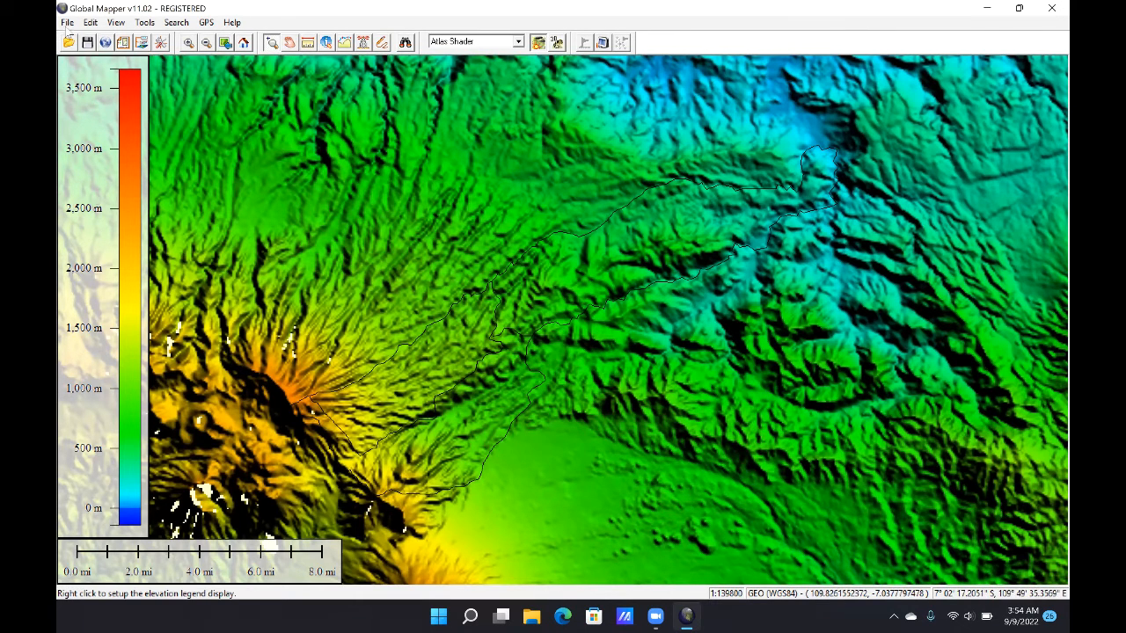
Step: Start contour generation and set the contour interval to 25 meters
{"action": "left_click", "coordinate": [67, 23]}
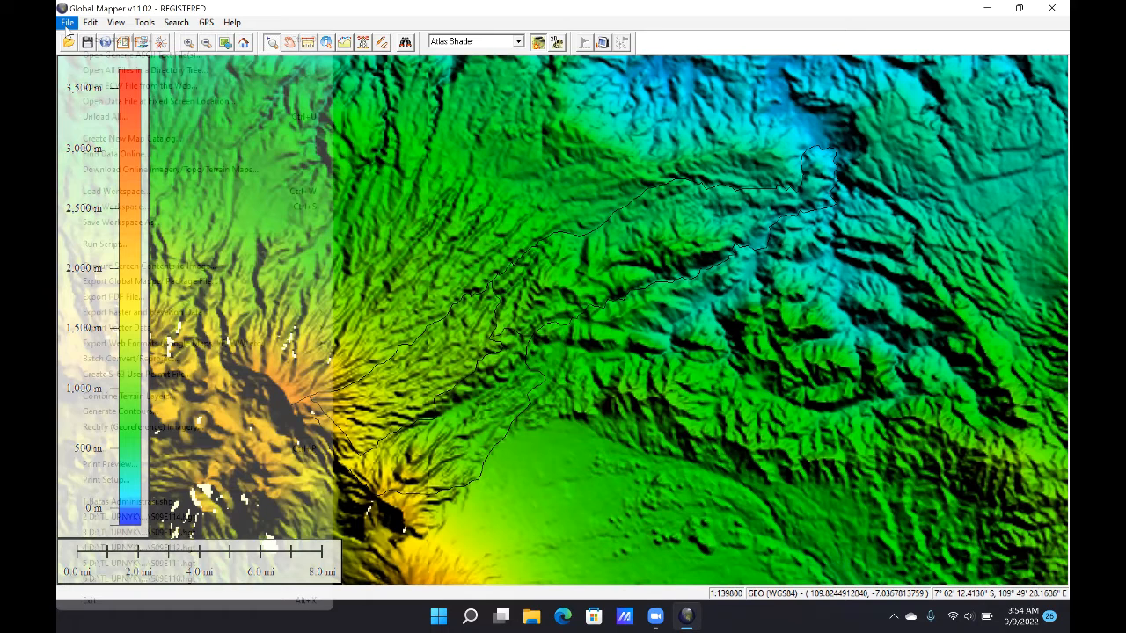
{"action": "left_click", "coordinate": [161, 412]}
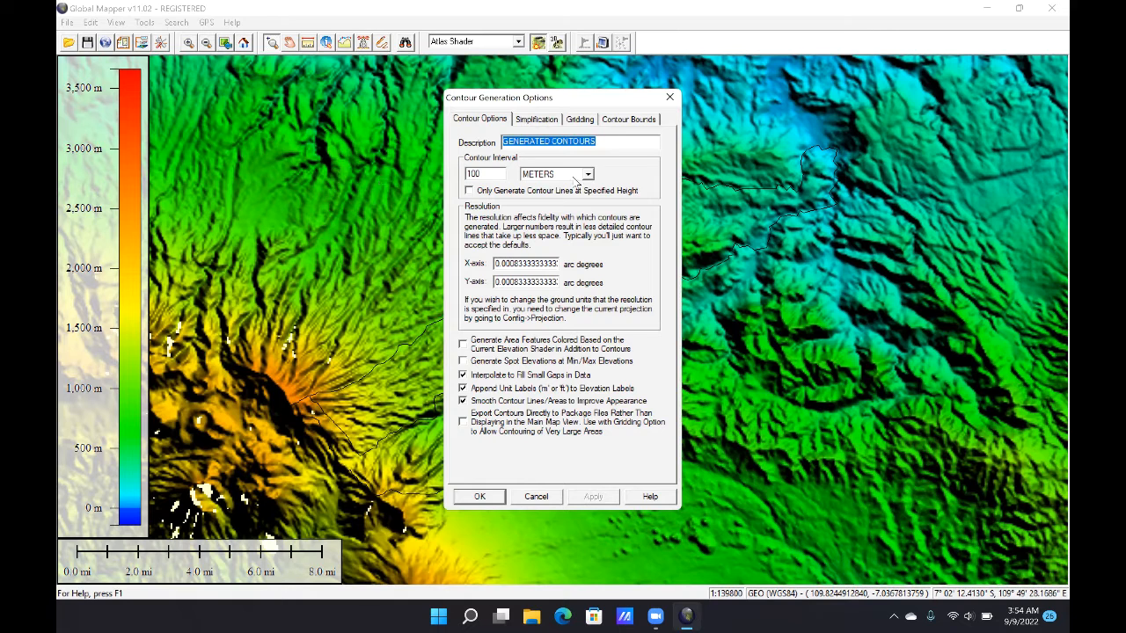
{"action": "key", "text": "Tab"}
{"action": "type", "text": "25"}
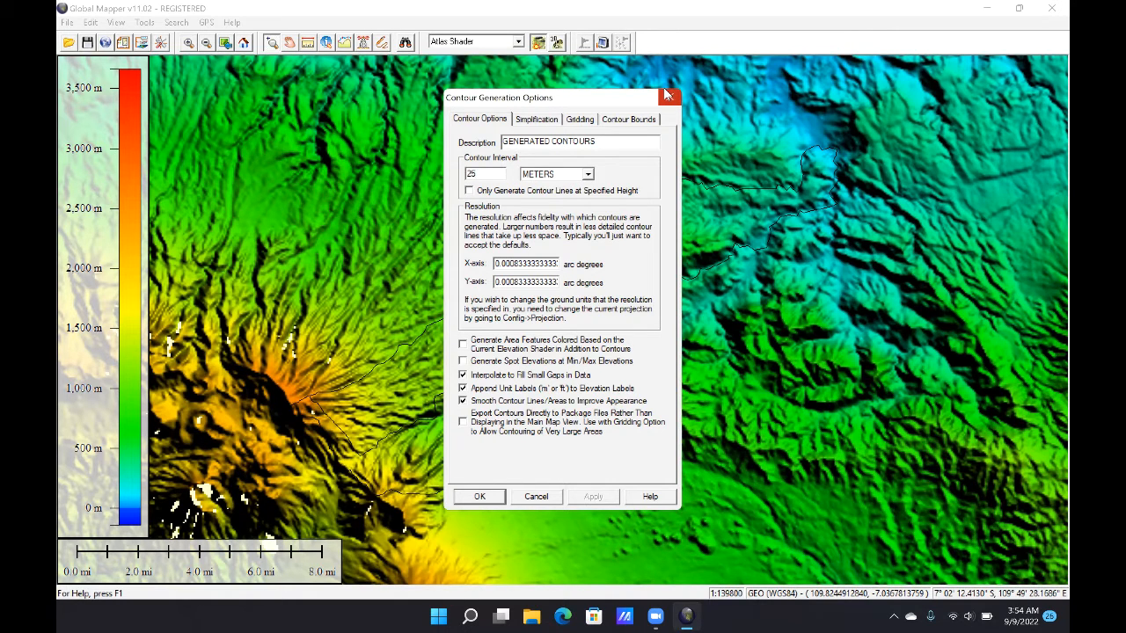
Step: Limit the contour bounds to a box about 0.286° wide and 0.18° high around the administrative boundary, and generate the contours
{"action": "left_click", "coordinate": [626, 120]}
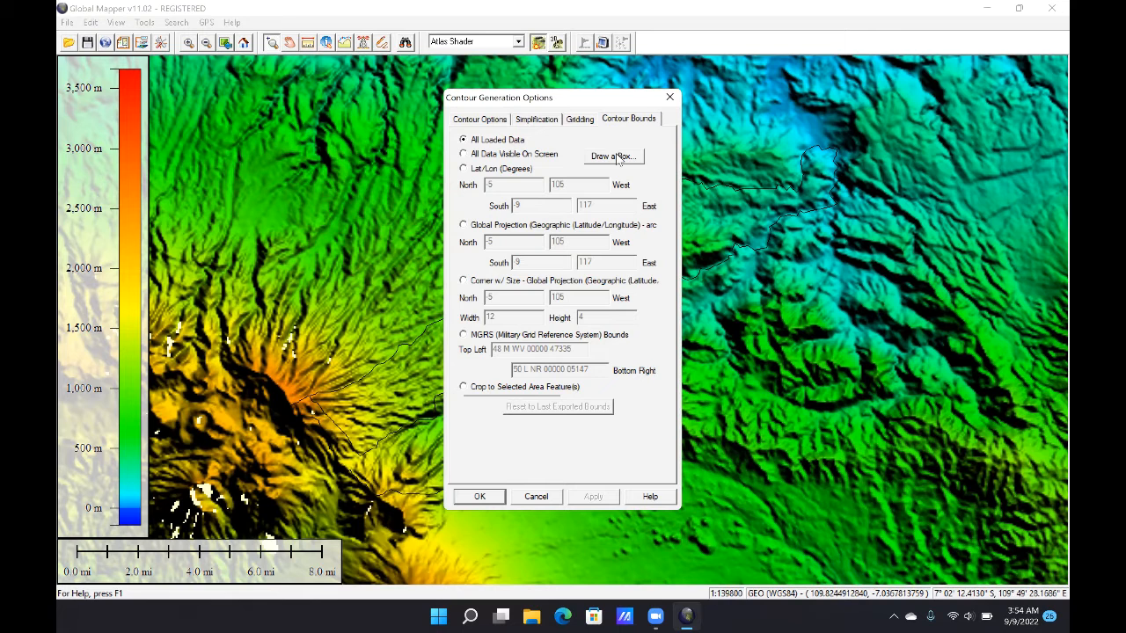
{"action": "left_click", "coordinate": [615, 157]}
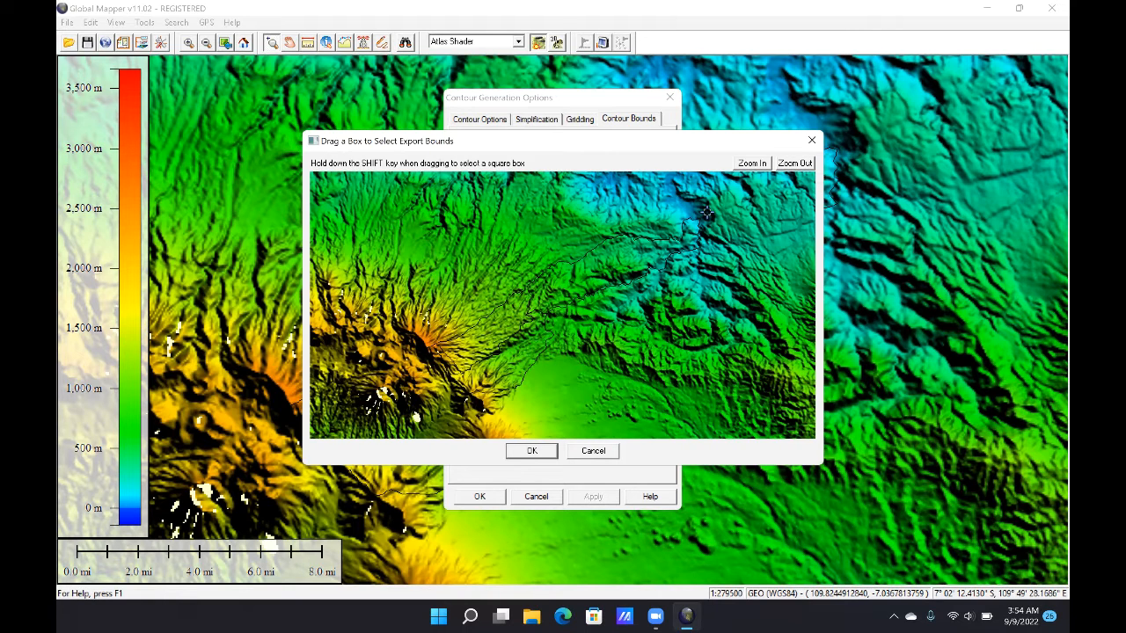
{"action": "left_click_drag", "start_coordinate": [706, 212], "coordinate": [405, 402]}
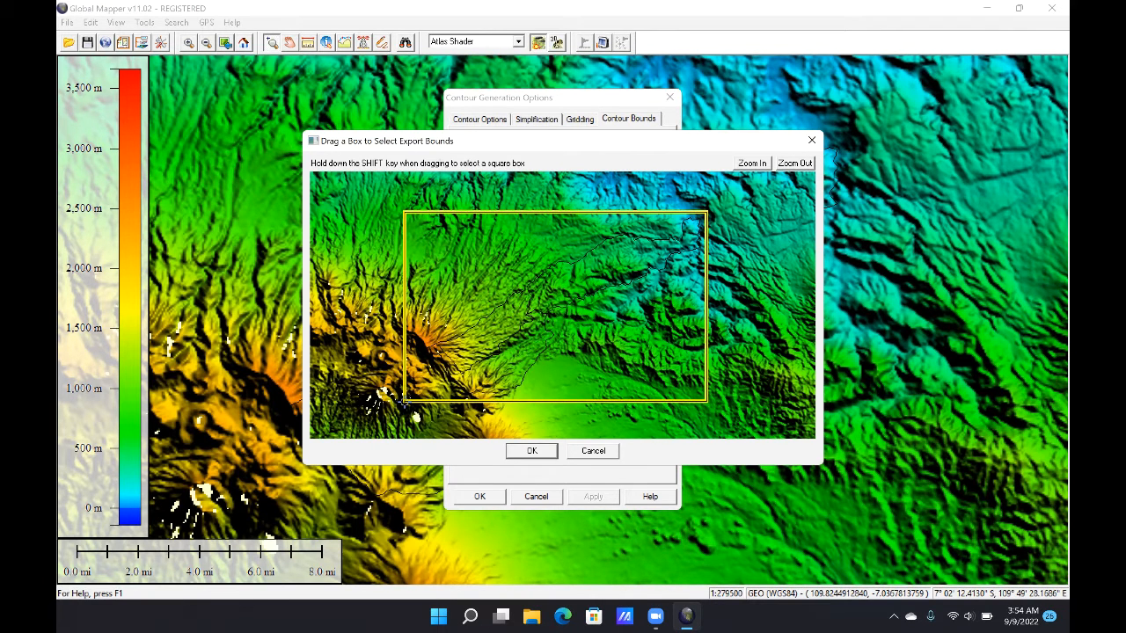
{"action": "left_click", "coordinate": [532, 451]}
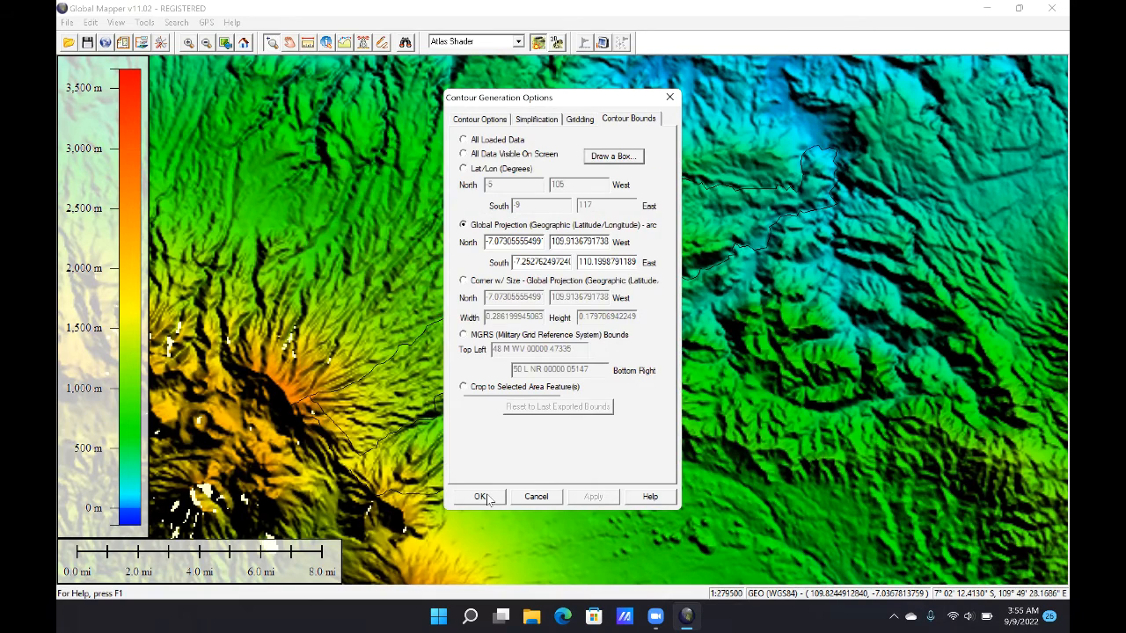
{"action": "left_click", "coordinate": [482, 497]}
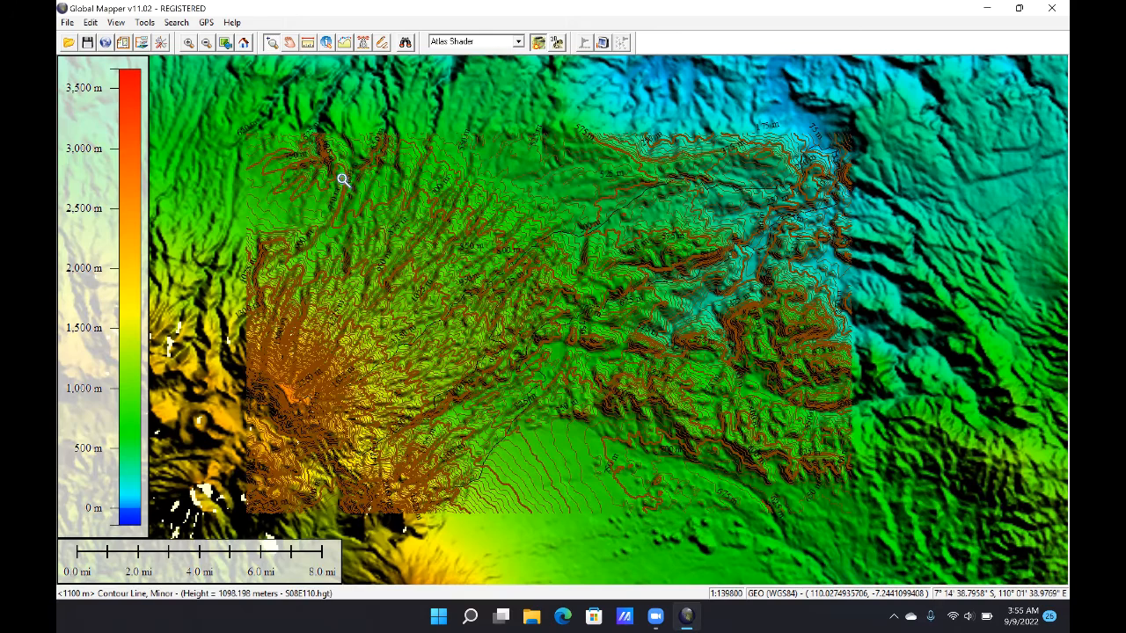
Step: Start exporting the vector data as a Shapefile and accept the projection tip
{"action": "left_click", "coordinate": [70, 25]}
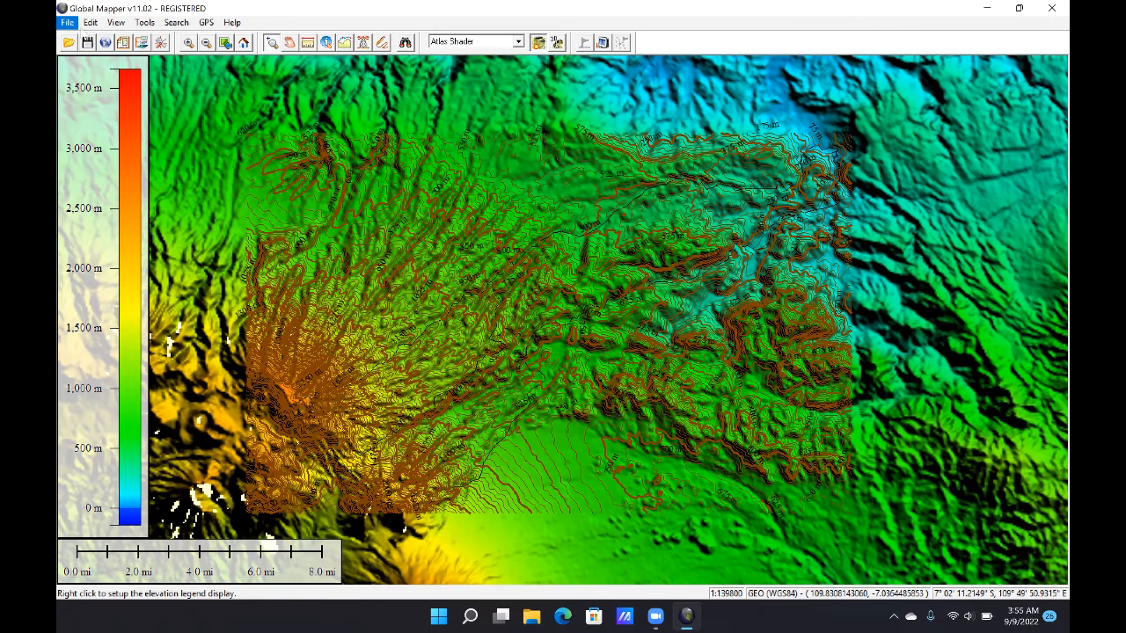
{"action": "left_click", "coordinate": [63, 27]}
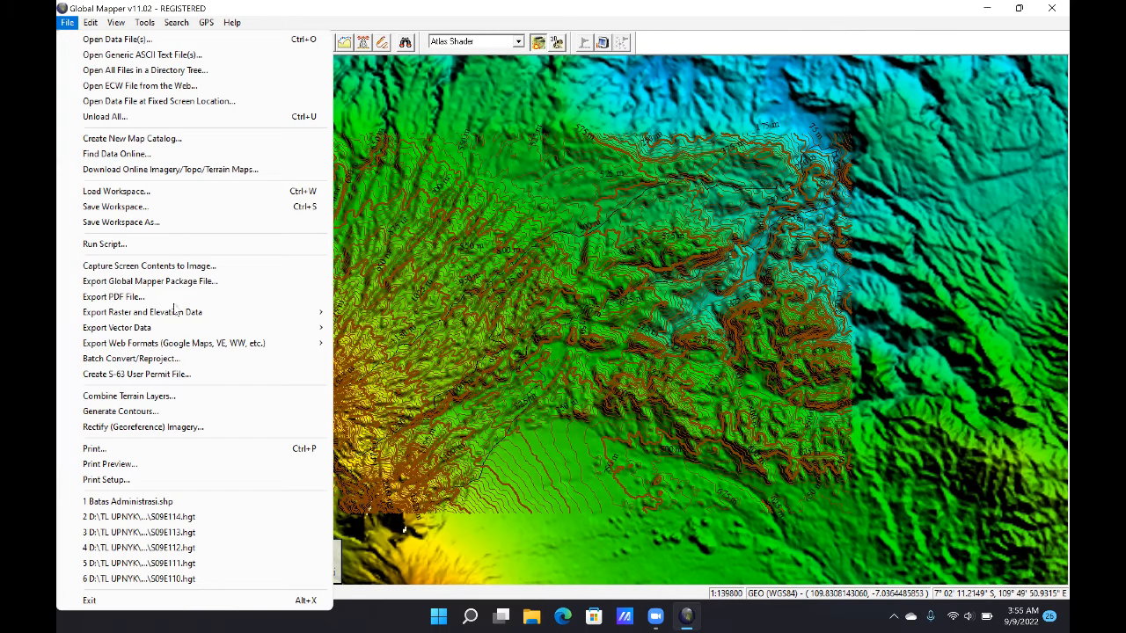
{"action": "mouse_move", "coordinate": [160, 332]}
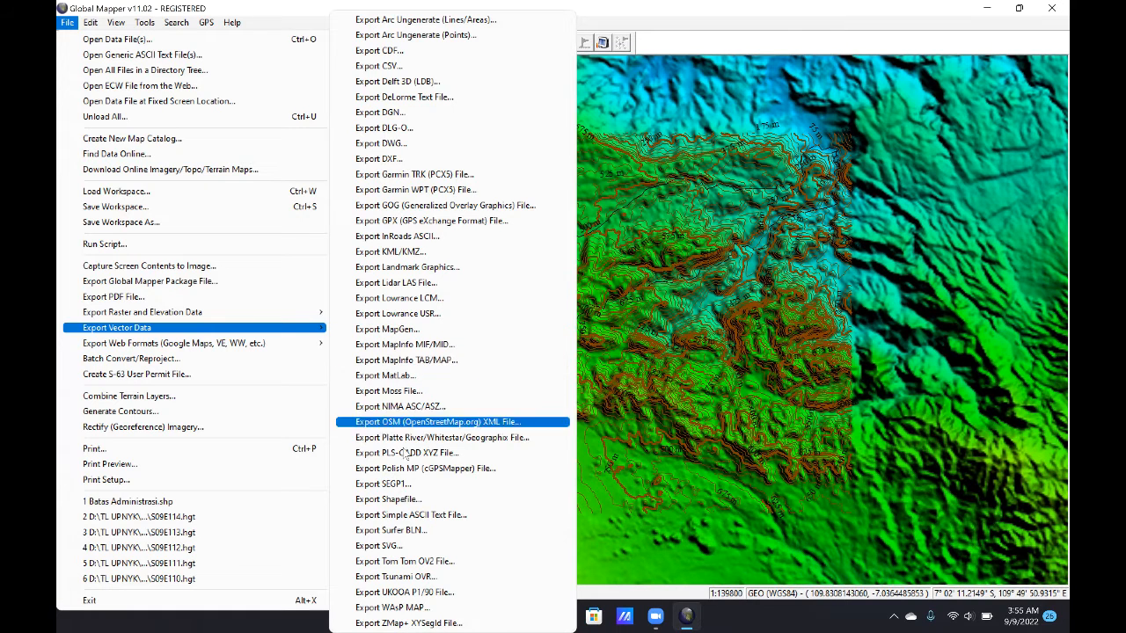
{"action": "left_click", "coordinate": [460, 500]}
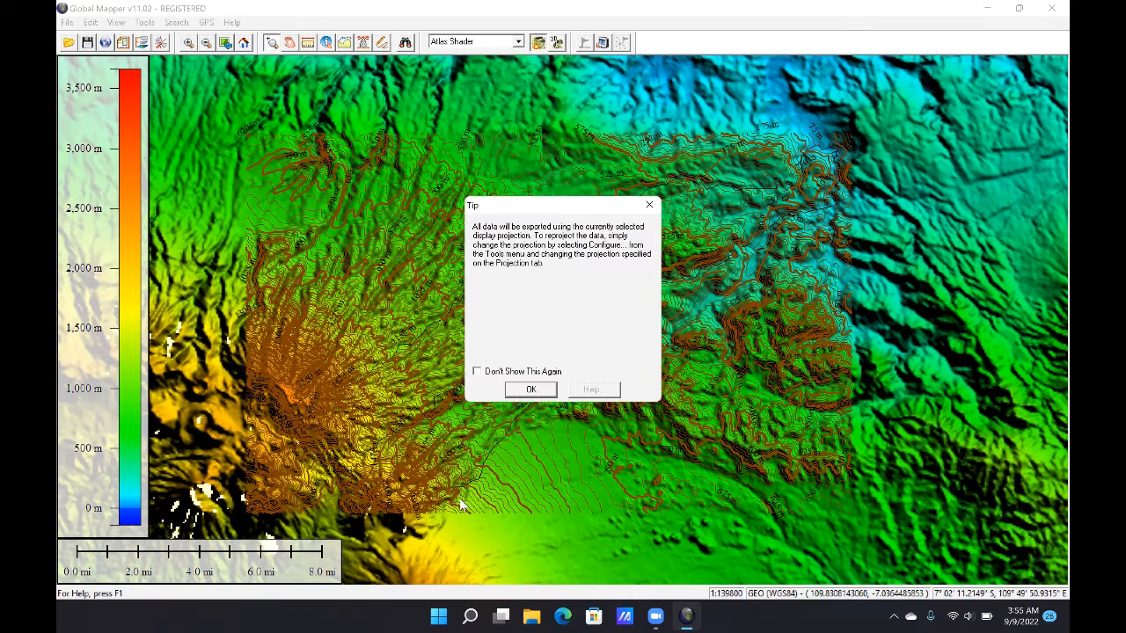
{"action": "left_click", "coordinate": [516, 397]}
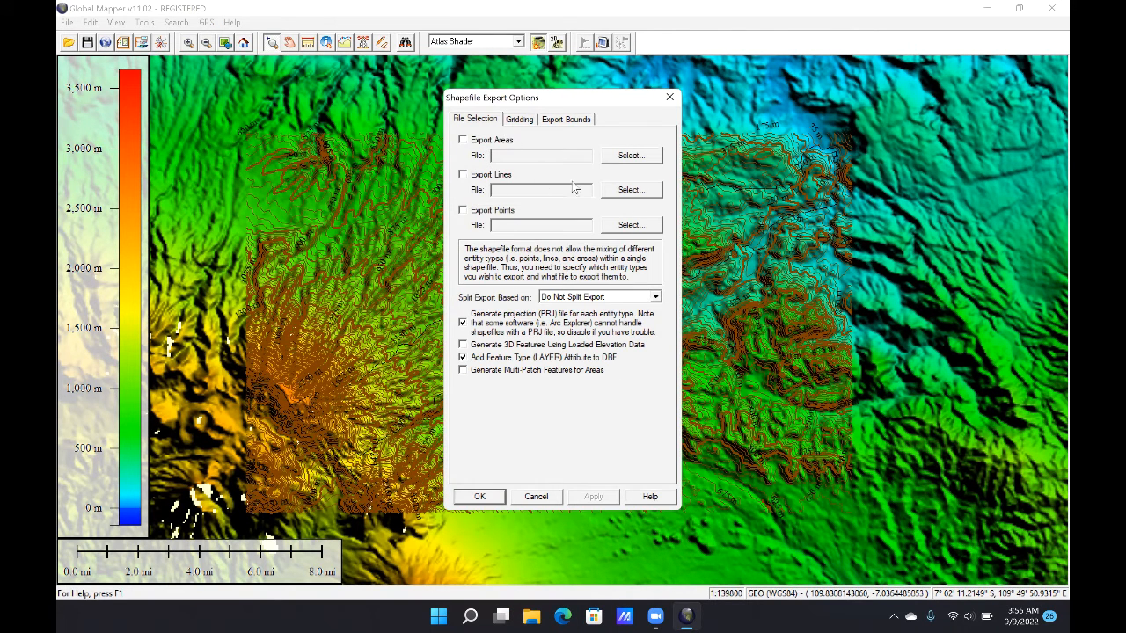
Step: Choose the Acara 2_SIL folder inside Prak. SIL as the destination for the exported lines
{"action": "left_click", "coordinate": [625, 195]}
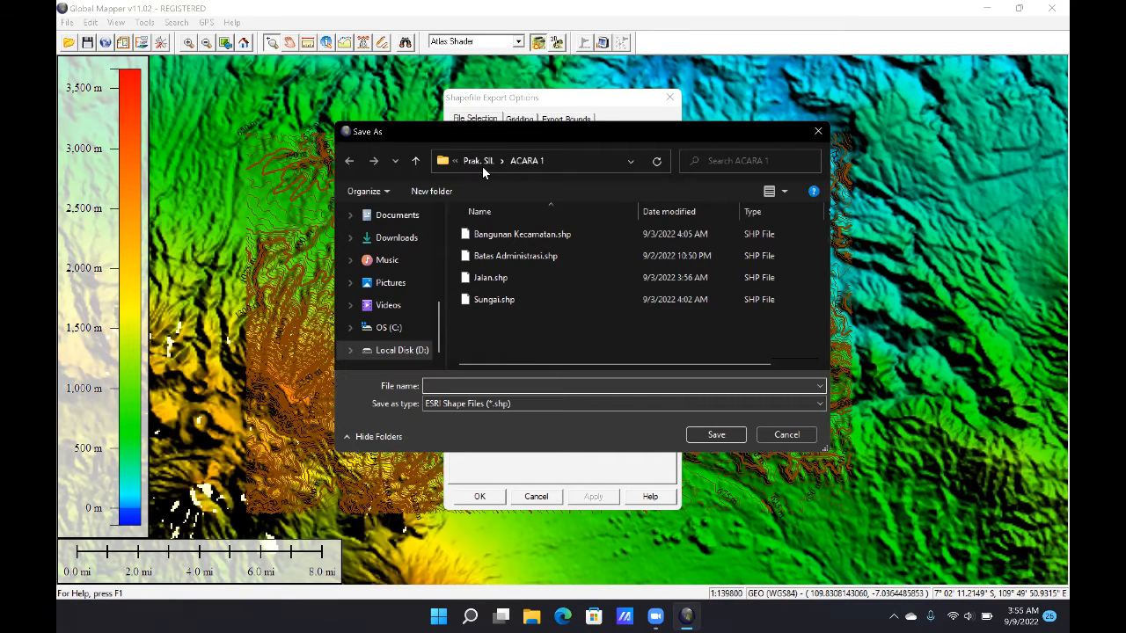
{"action": "left_click", "coordinate": [480, 161]}
{"action": "left_click", "coordinate": [503, 276]}
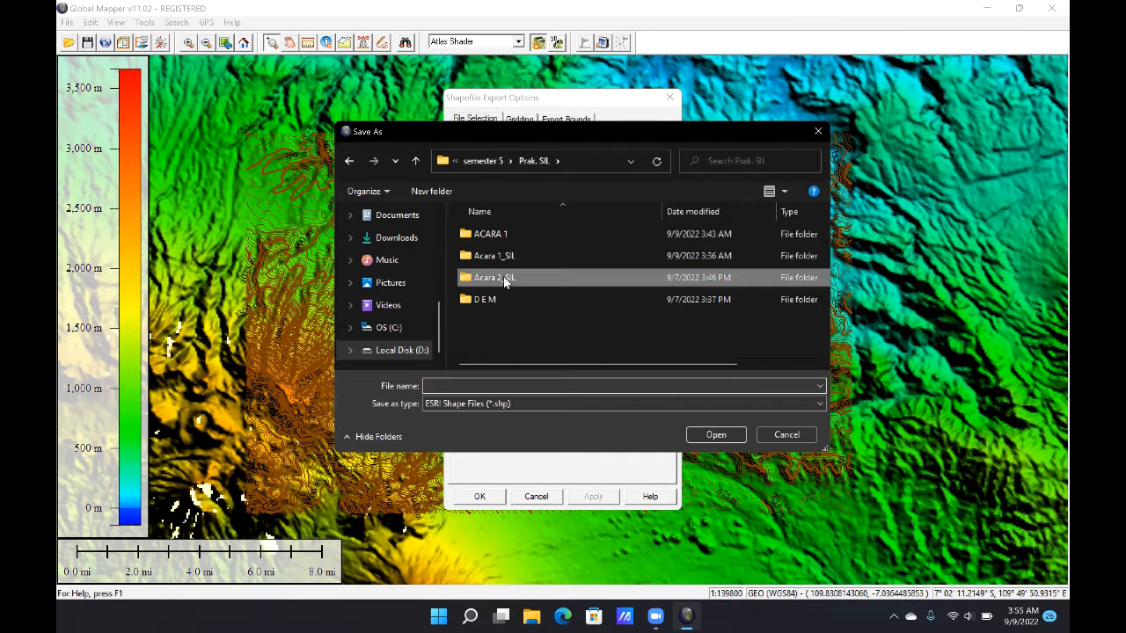
{"action": "double_click", "coordinate": [503, 276]}
Step: Name the line shapefile Kontur, save it and run the export
{"action": "left_click", "coordinate": [468, 385]}
{"action": "type", "text": "Batas A Are"}
{"action": "key", "text": "BackSpace"}
{"action": "key", "text": "BackSpace"}
{"action": "key", "text": "BackSpace"}
{"action": "key", "text": "BackSpace"}
{"action": "key", "text": "BackSpace"}
{"action": "key", "text": "BackSpace"}
{"action": "key", "text": "BackSpace"}
{"action": "key", "text": "BackSpace"}
{"action": "key", "text": "BackSpace"}
{"action": "type", "text": "Kontur"}
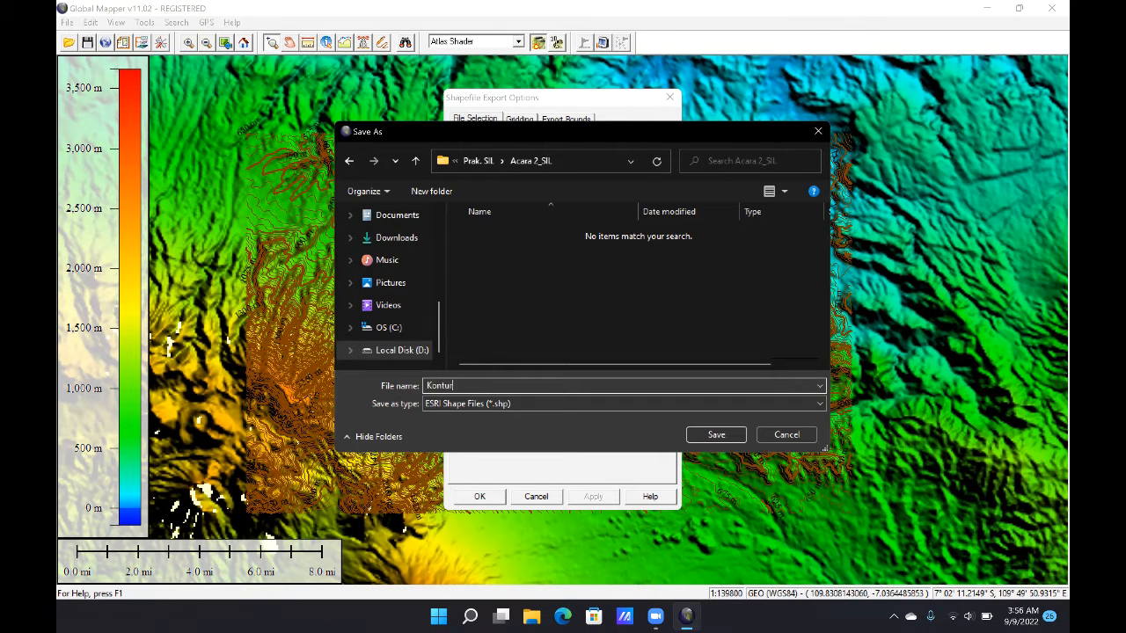
{"action": "left_click", "coordinate": [717, 434]}
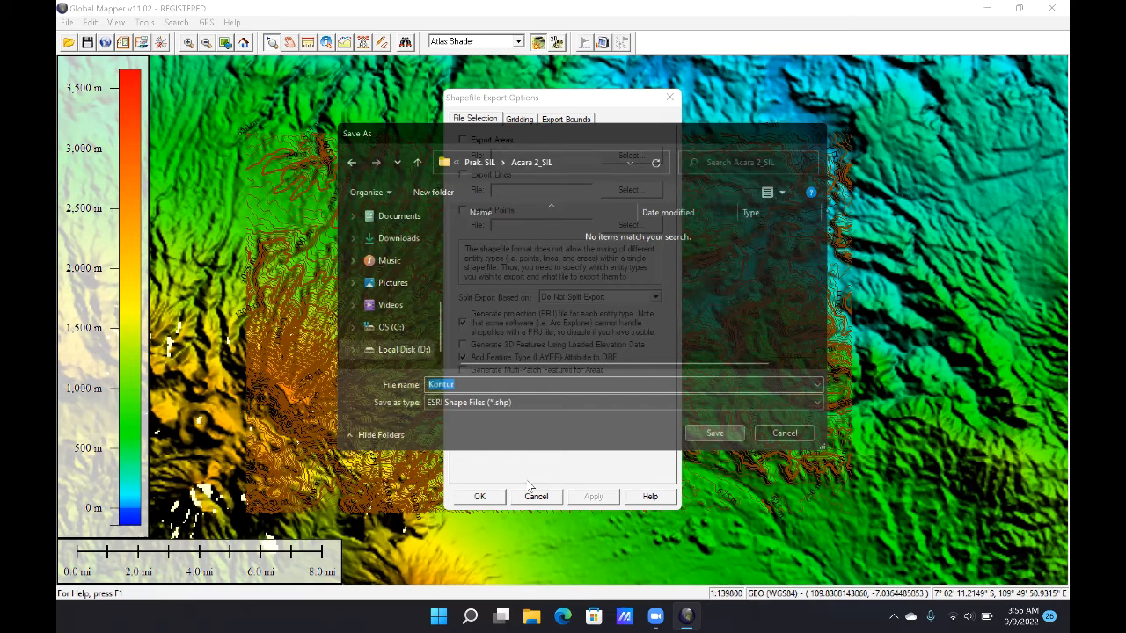
{"action": "left_click", "coordinate": [483, 496]}
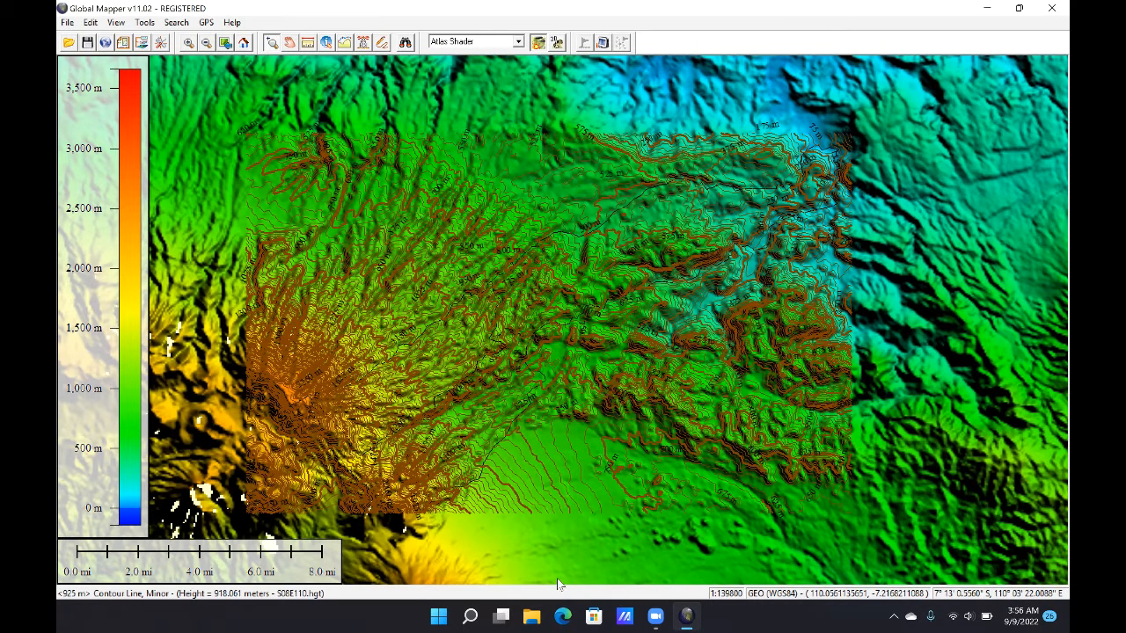
Step: Switch to ArcMap and open the recent Registrasi & Digitasi Acara 1 map document
{"action": "left_click", "coordinate": [686, 616]}
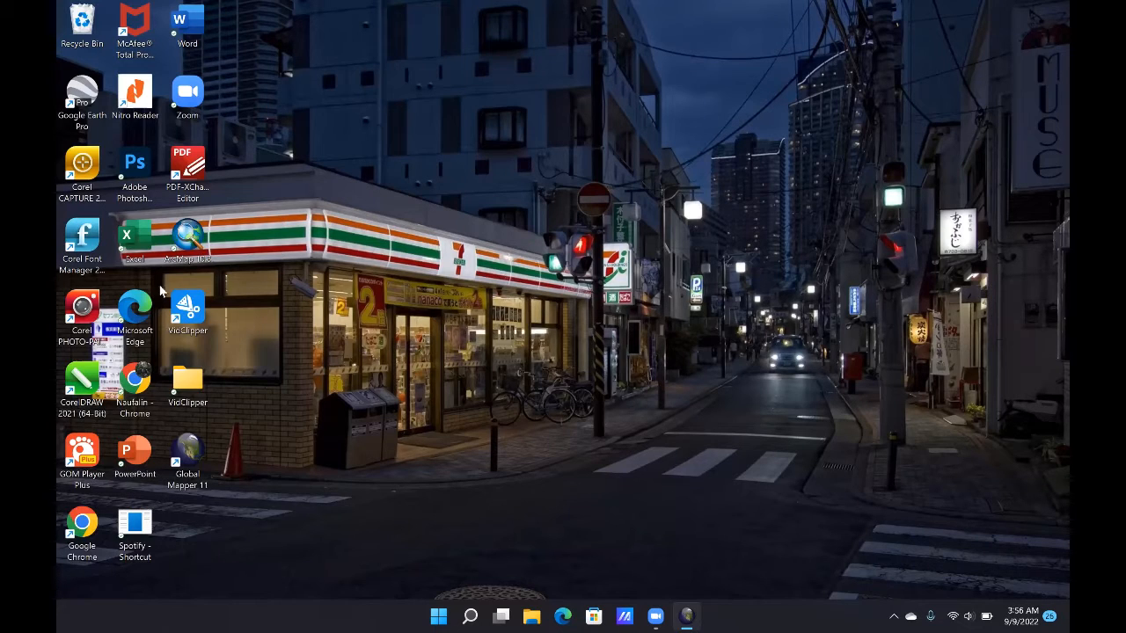
{"action": "double_click", "coordinate": [188, 246]}
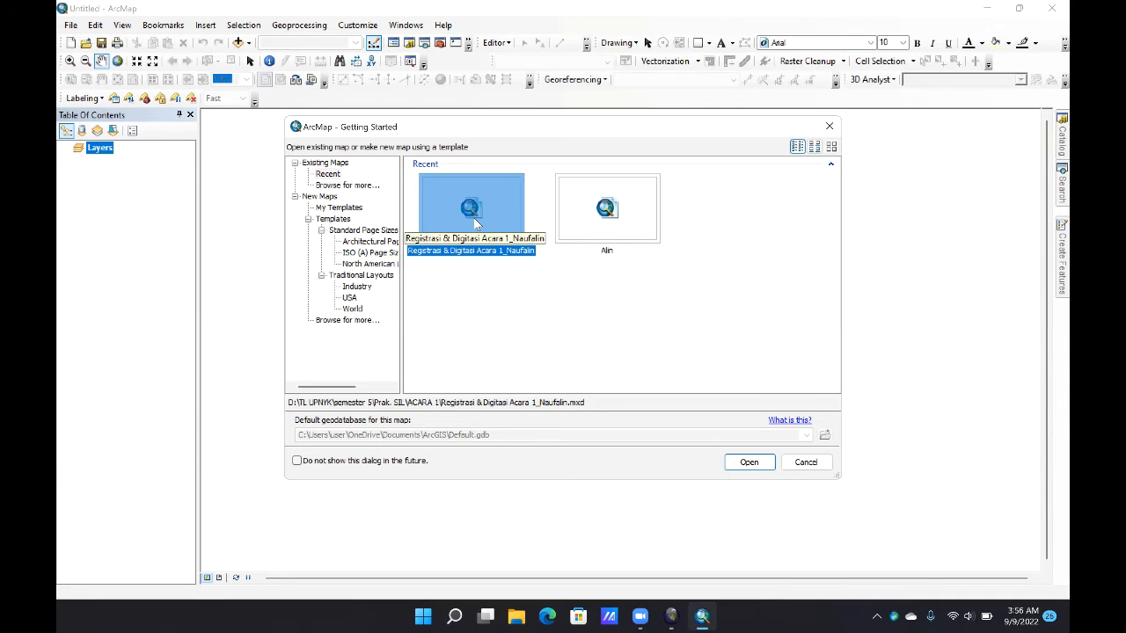
{"action": "left_click", "coordinate": [750, 463]}
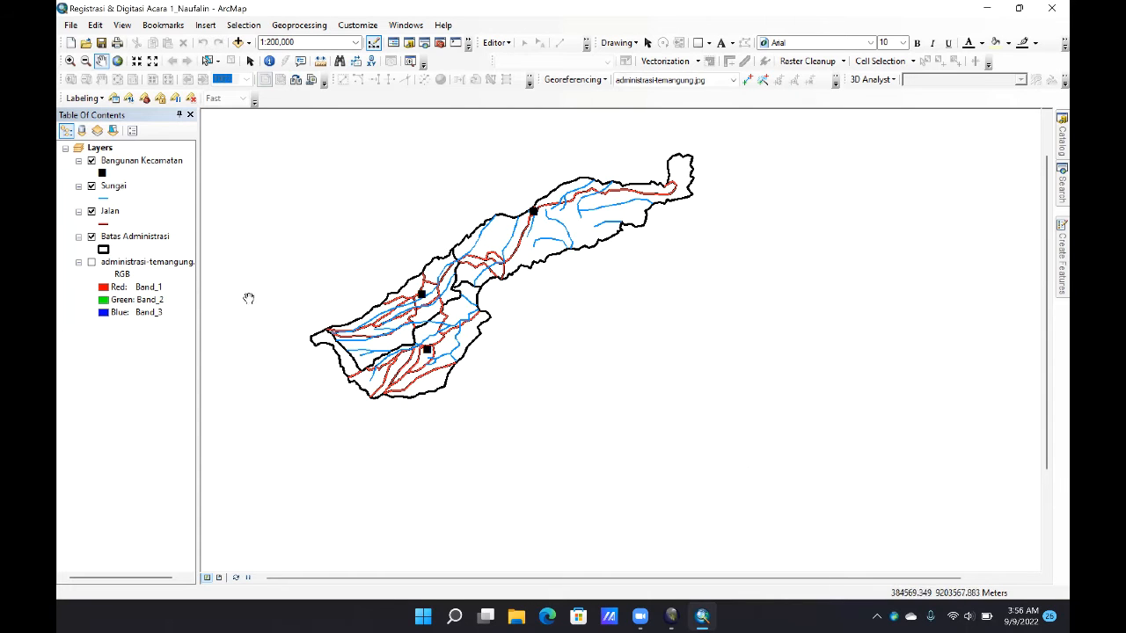
Step: Add the Kontur shapefile from the Acara 2_SIL folder to the map's Layers data frame
{"action": "right_click", "coordinate": [95, 149]}
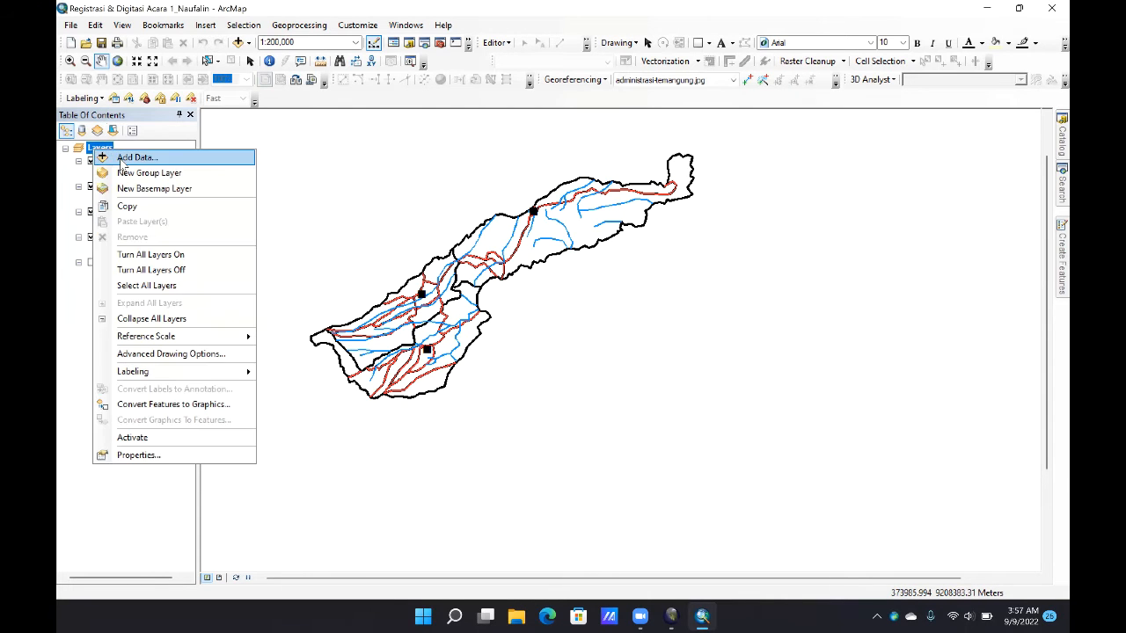
{"action": "left_click", "coordinate": [122, 159]}
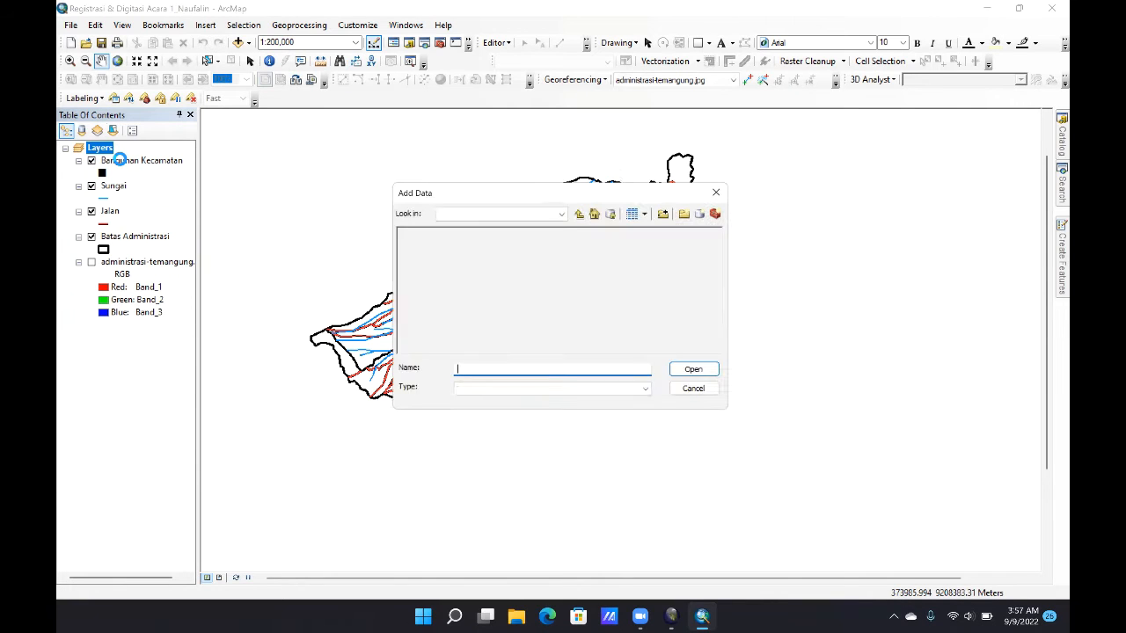
{"action": "left_click", "coordinate": [527, 212]}
{"action": "left_click", "coordinate": [545, 271]}
{"action": "double_click", "coordinate": [428, 256]}
{"action": "left_click", "coordinate": [422, 233]}
{"action": "left_click", "coordinate": [701, 372]}
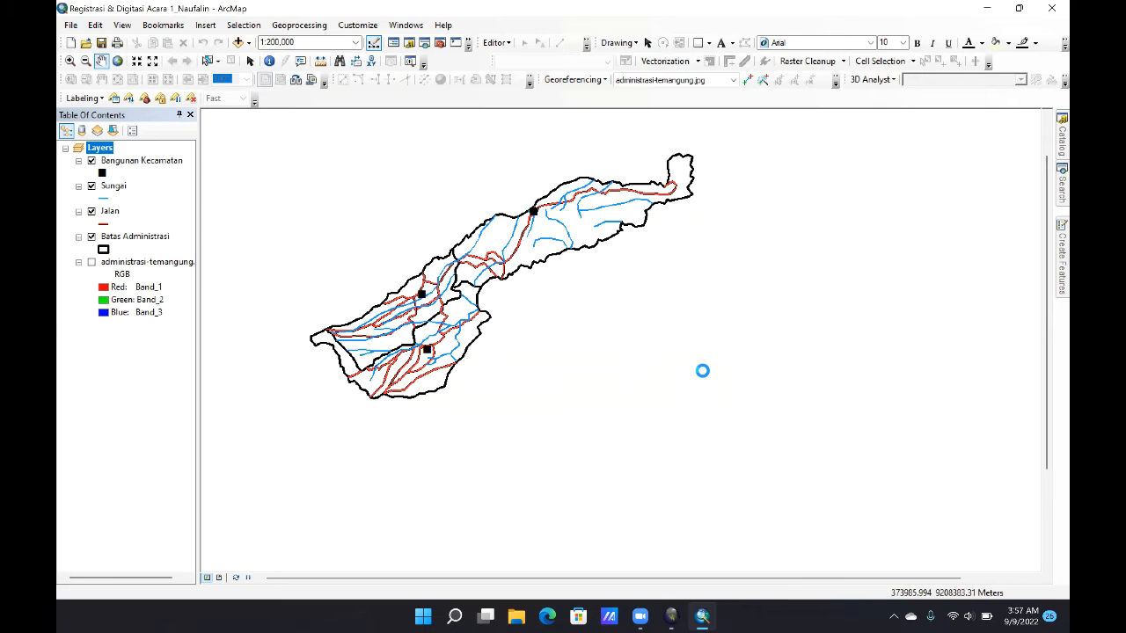
{"action": "left_click", "coordinate": [679, 424]}
{"action": "scroll", "coordinate": [852, 264], "scroll_direction": "up", "scroll_amount": 1}
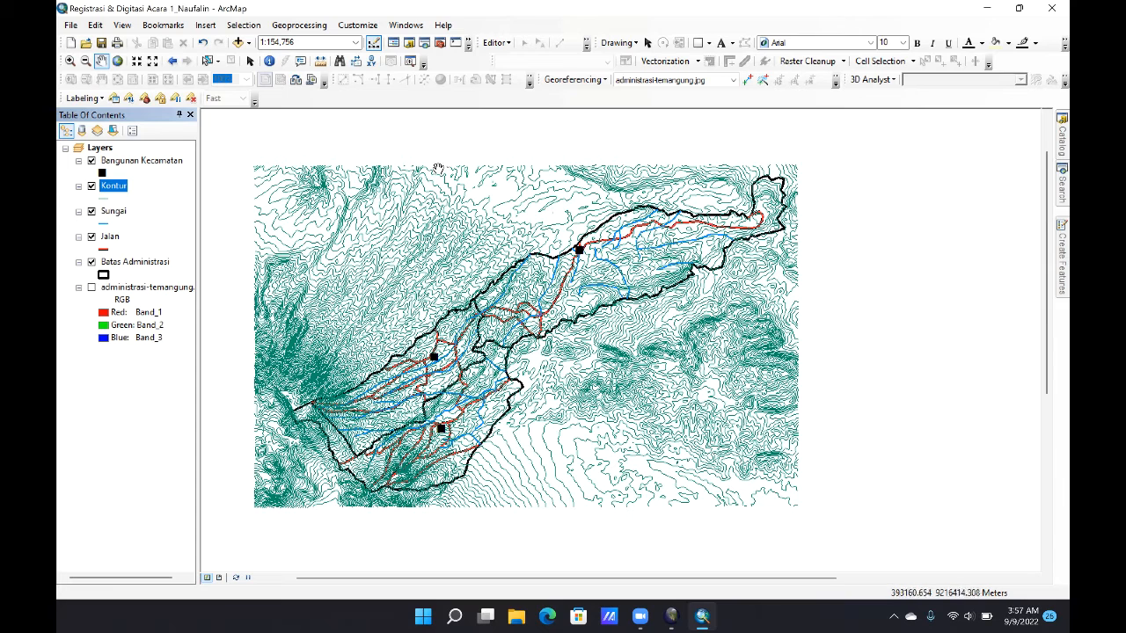
Step: Clip the Kontur contours to the Batas Administrasi boundary, keeping the default output location
{"action": "left_click", "coordinate": [311, 26]}
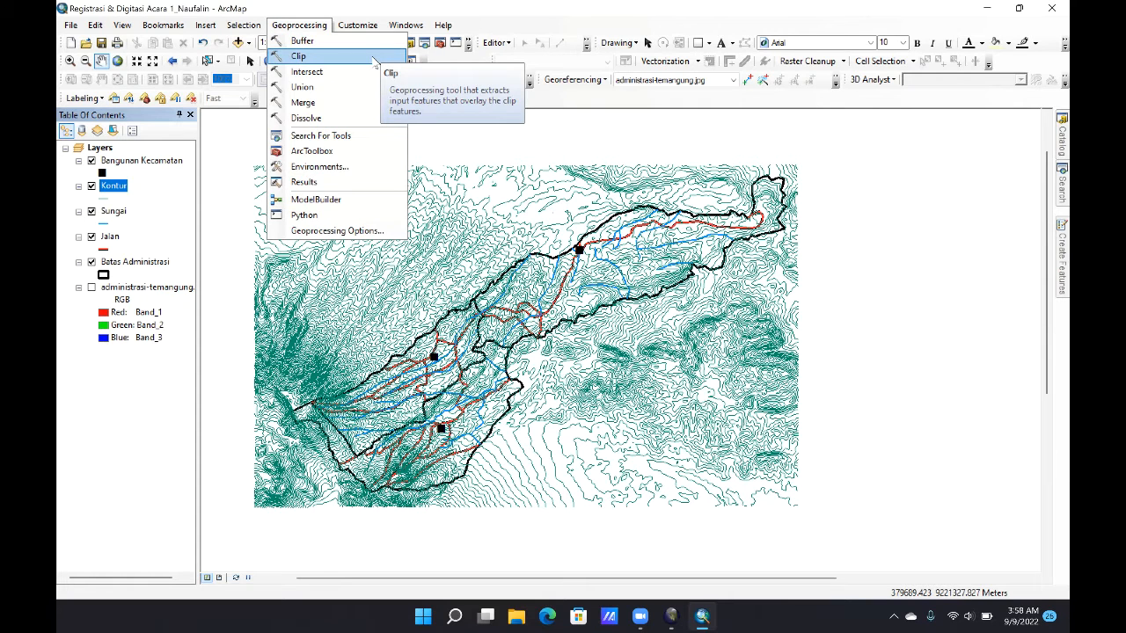
{"action": "left_click", "coordinate": [374, 58]}
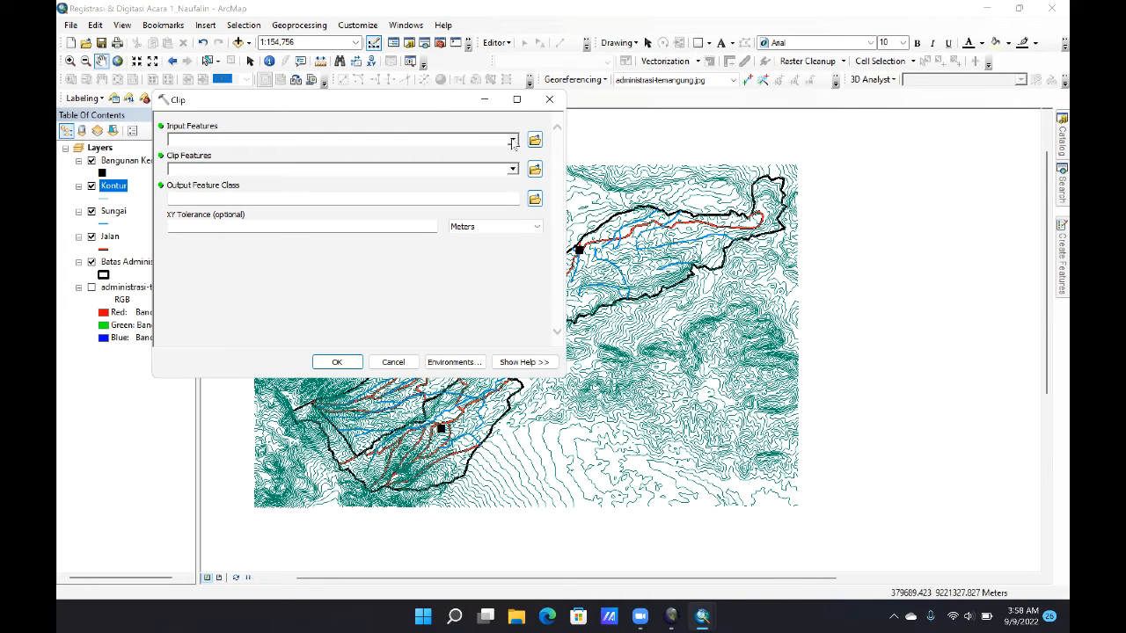
{"action": "left_click", "coordinate": [512, 140]}
{"action": "left_click", "coordinate": [209, 166]}
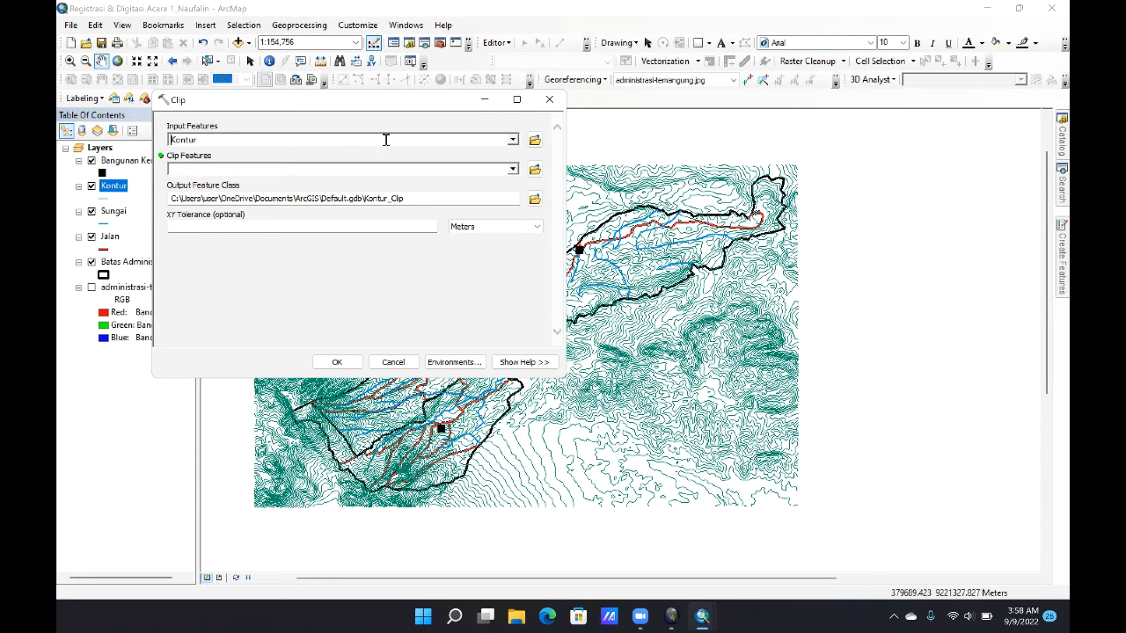
{"action": "left_click", "coordinate": [516, 170]}
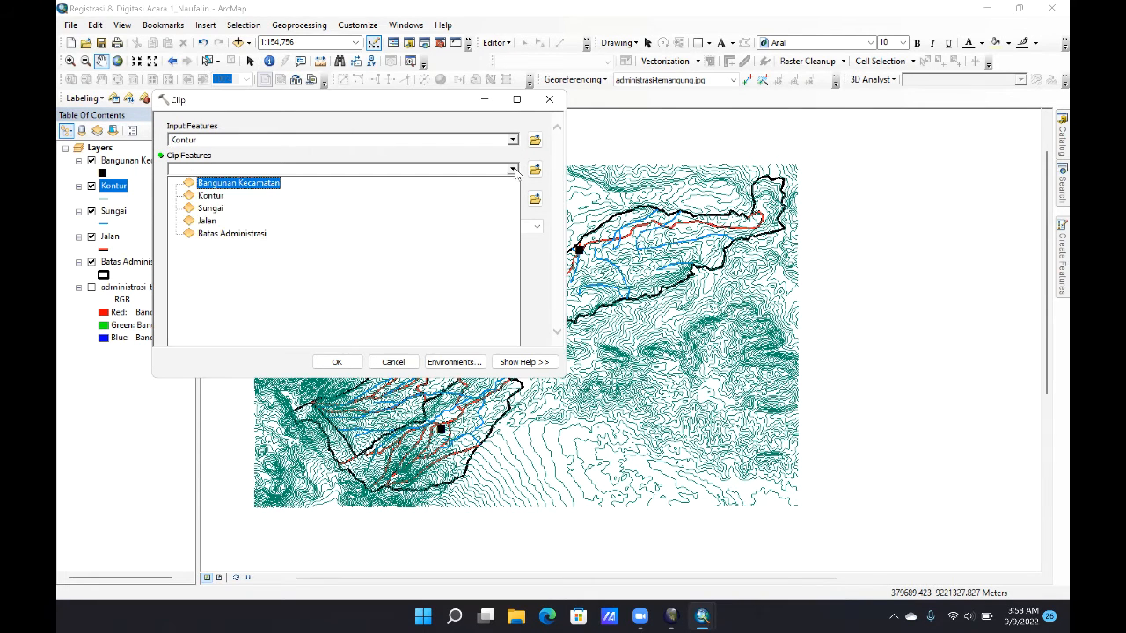
{"action": "left_click", "coordinate": [244, 234]}
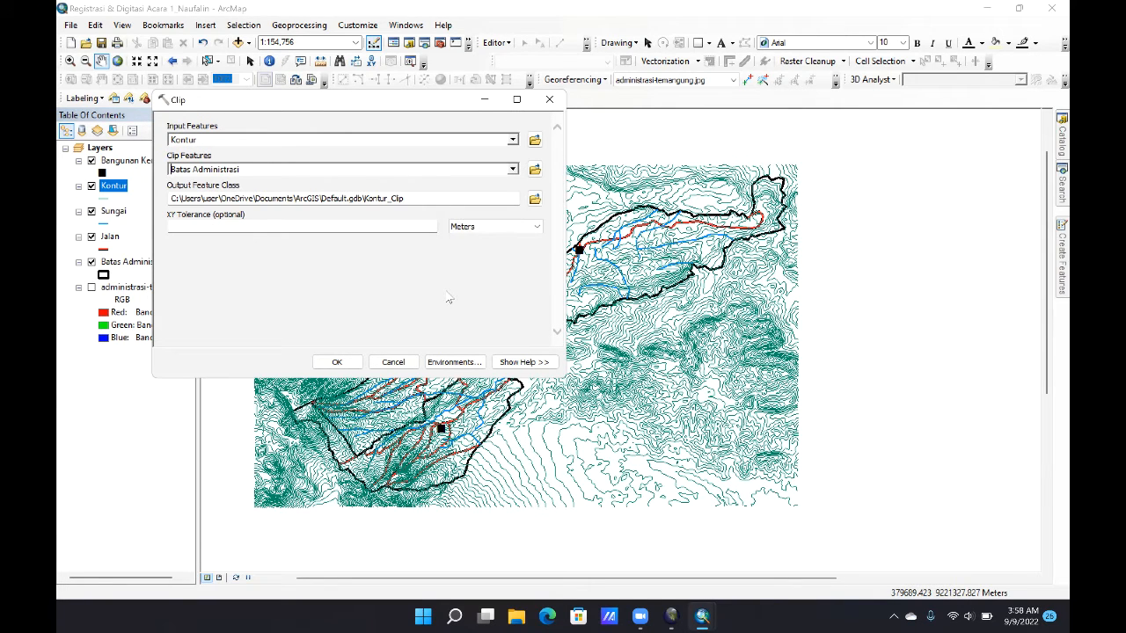
{"action": "left_click", "coordinate": [338, 364]}
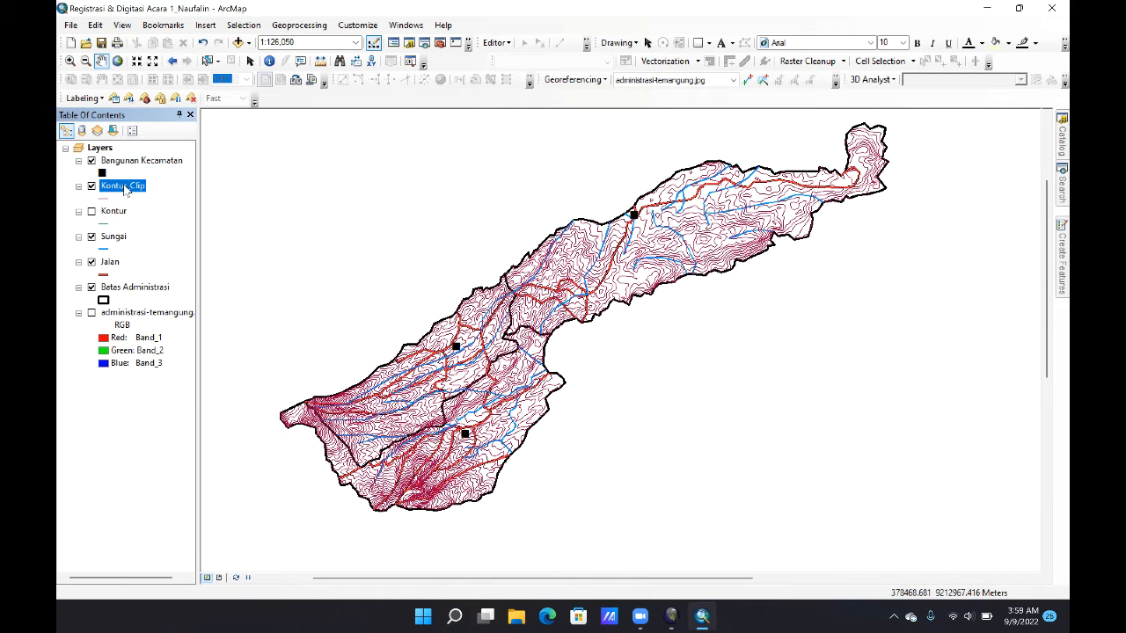
Step: Add a Short Integer field named IK to the attribute table of the Kontur_Clip layer
{"action": "right_click", "coordinate": [125, 190]}
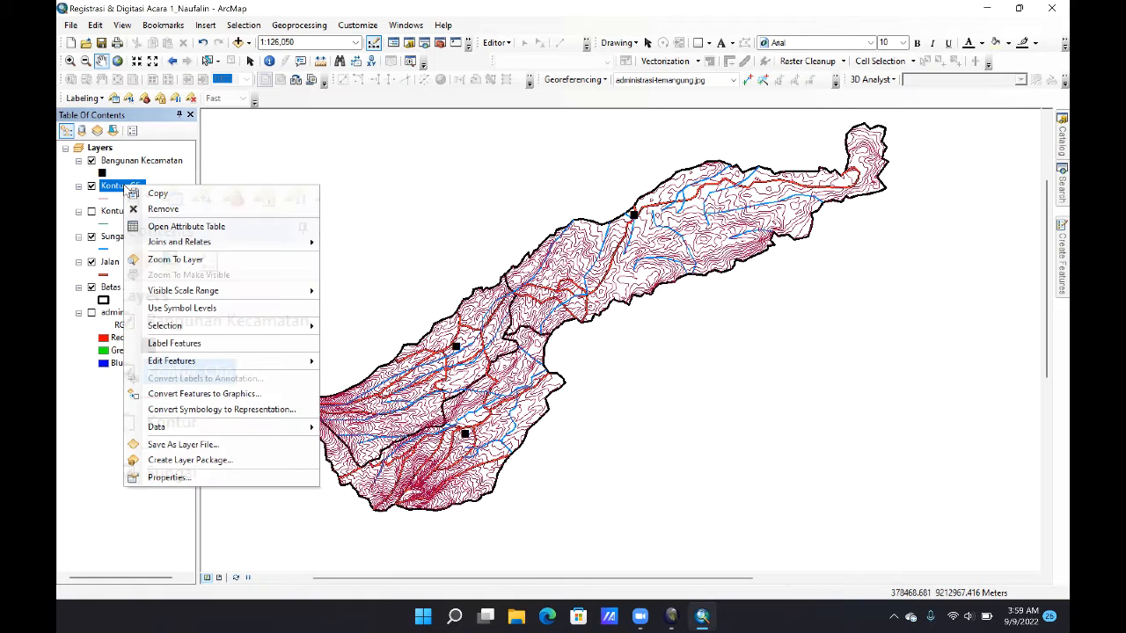
{"action": "left_click", "coordinate": [182, 227]}
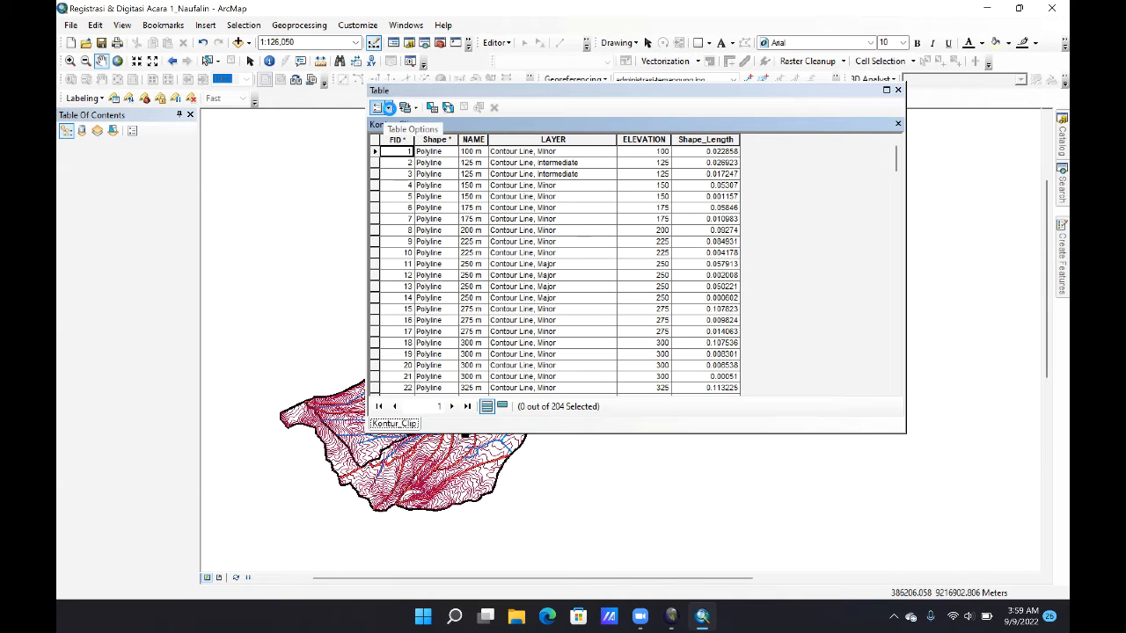
{"action": "left_click", "coordinate": [389, 107]}
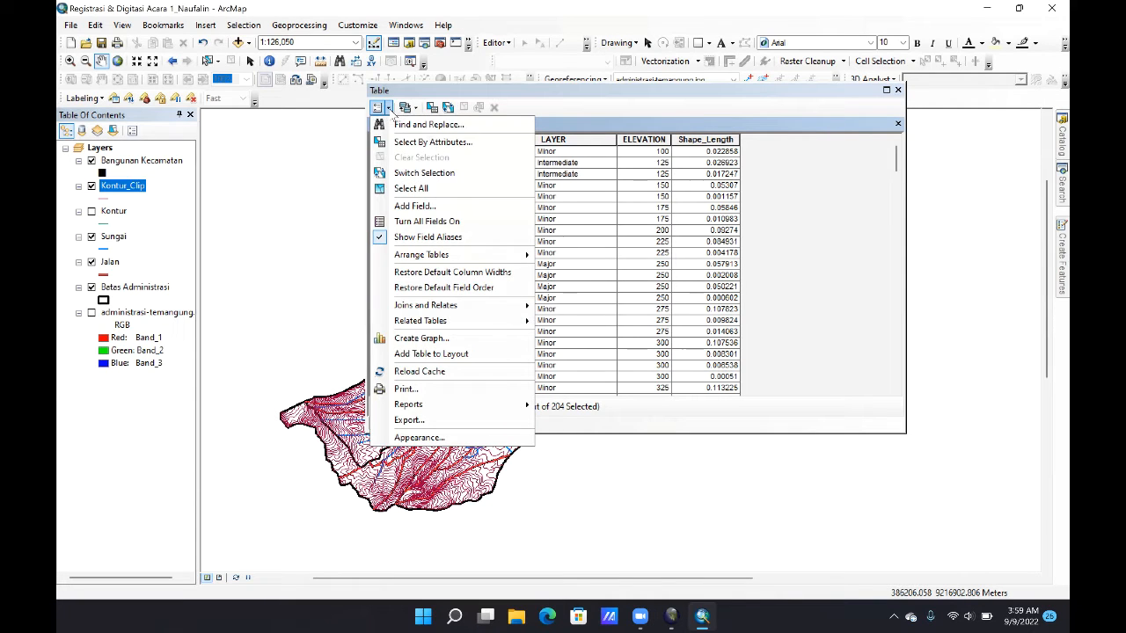
{"action": "left_click", "coordinate": [480, 207]}
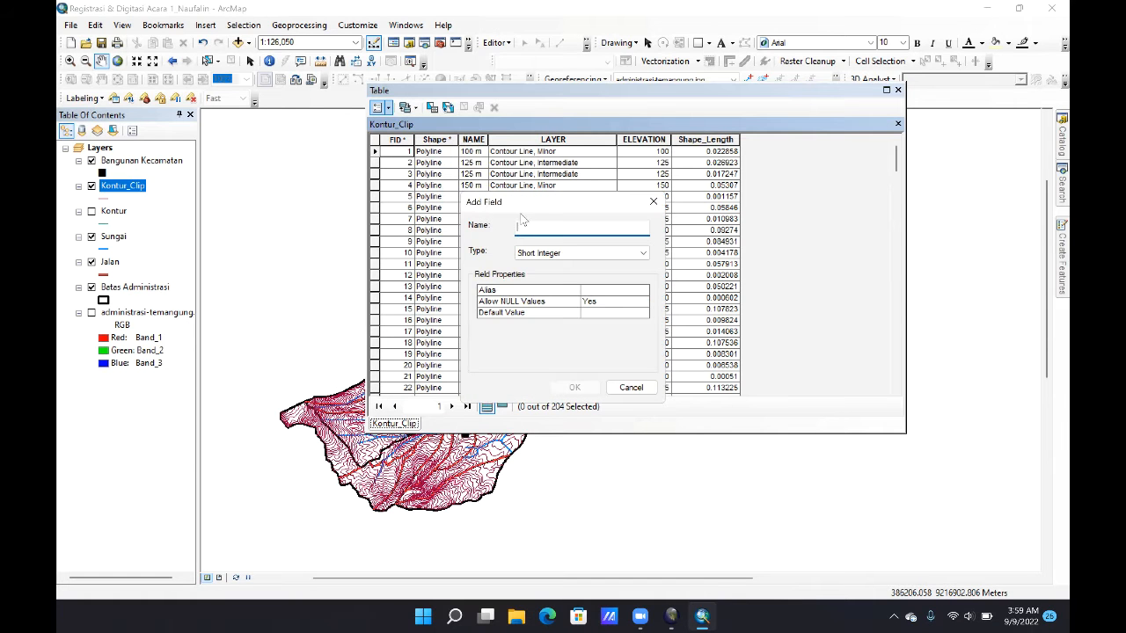
{"action": "type", "text": "IK"}
{"action": "left_click", "coordinate": [587, 389]}
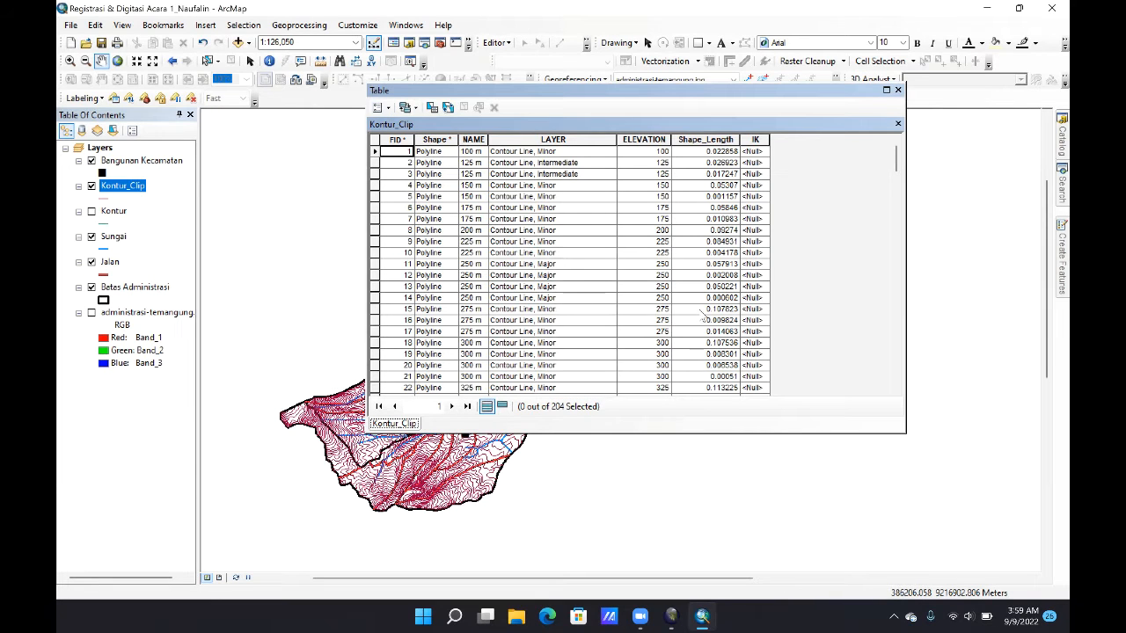
Step: Calculate the IK field with the expression [ELEVATION] MOD 100 = 0 and close the attribute table
{"action": "left_click", "coordinate": [754, 139]}
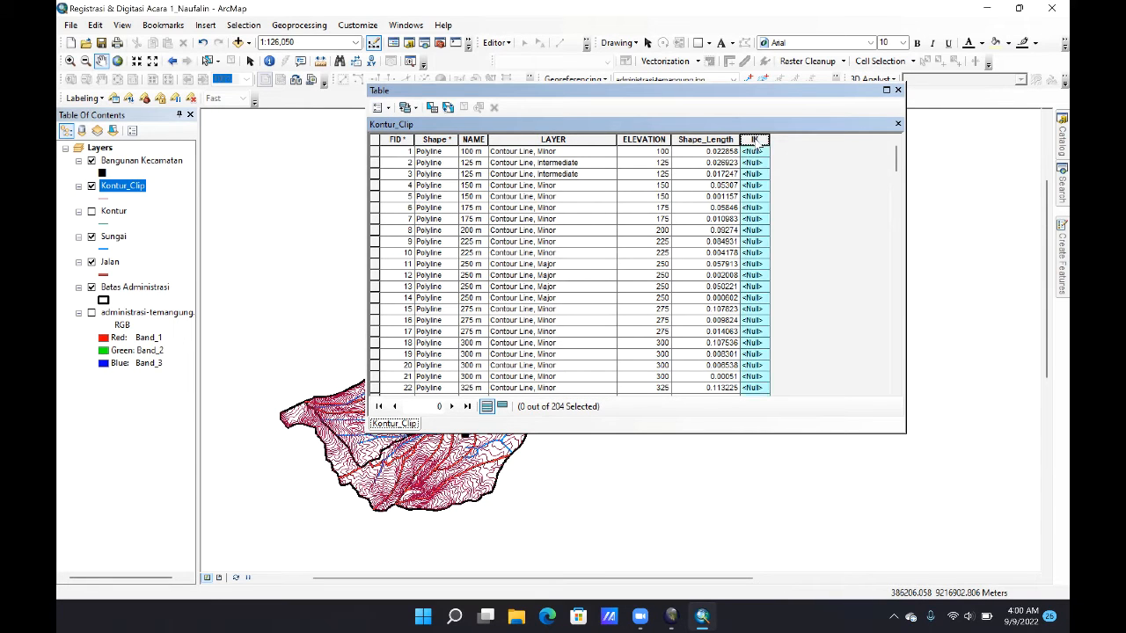
{"action": "right_click", "coordinate": [756, 142]}
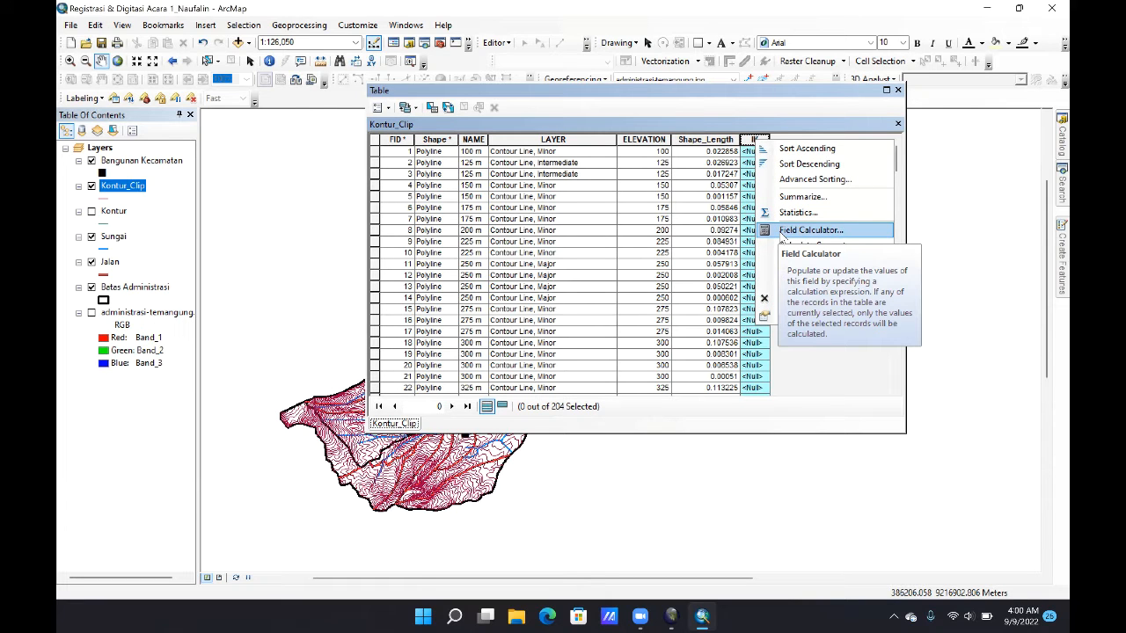
{"action": "left_click", "coordinate": [781, 231]}
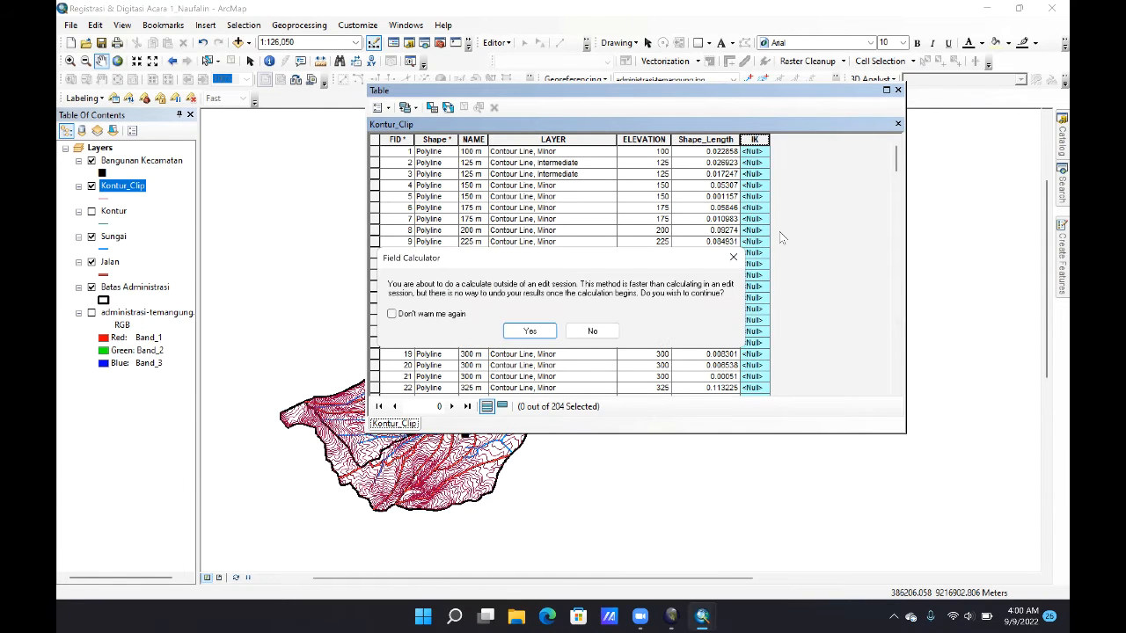
{"action": "left_click", "coordinate": [530, 332]}
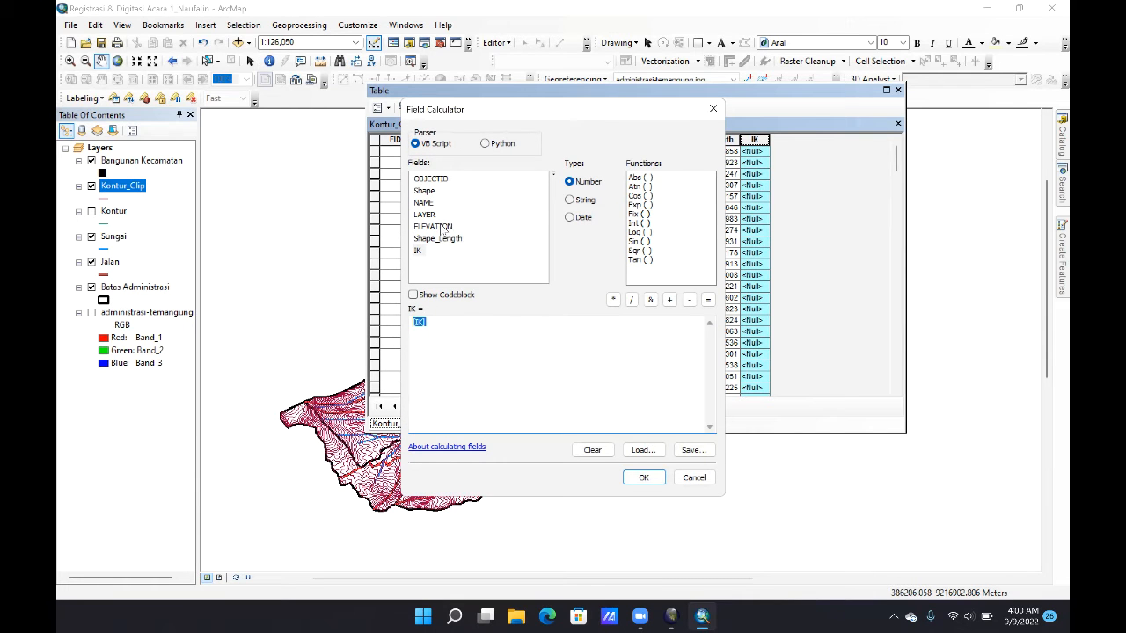
{"action": "left_click", "coordinate": [437, 227]}
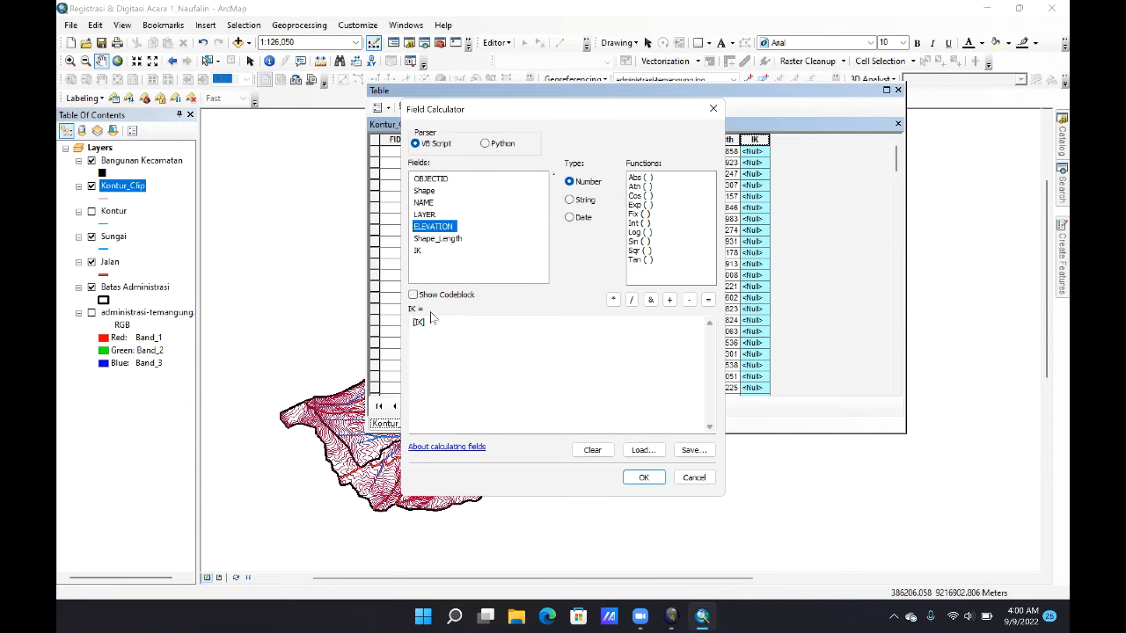
{"action": "double_click", "coordinate": [428, 322]}
{"action": "key", "text": "BackSpace"}
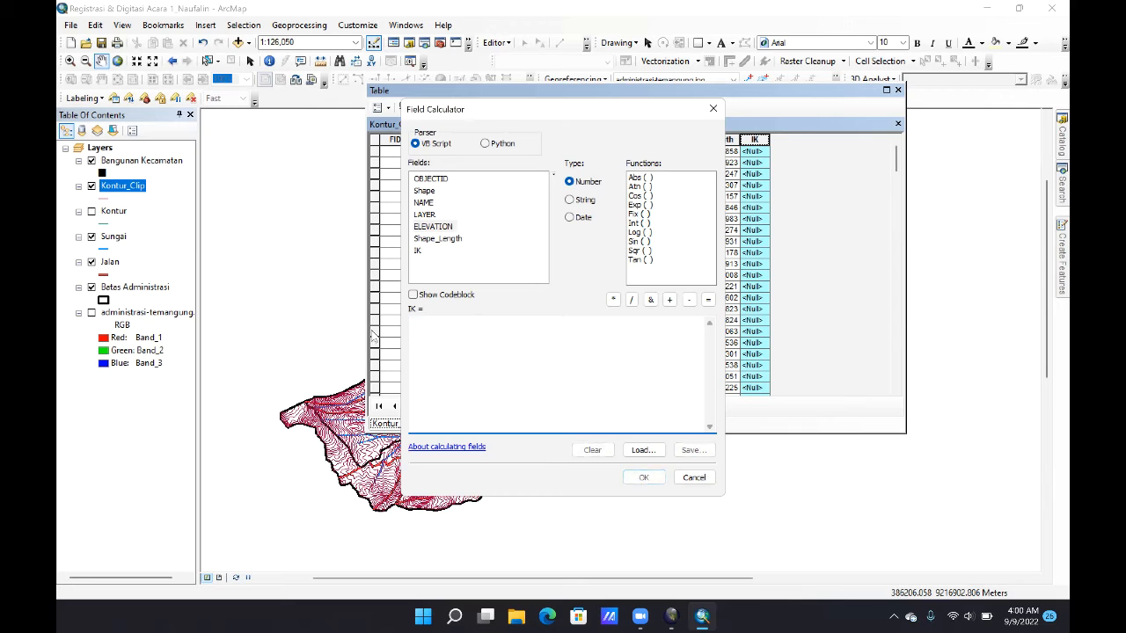
{"action": "left_click", "coordinate": [441, 229]}
{"action": "double_click", "coordinate": [441, 230]}
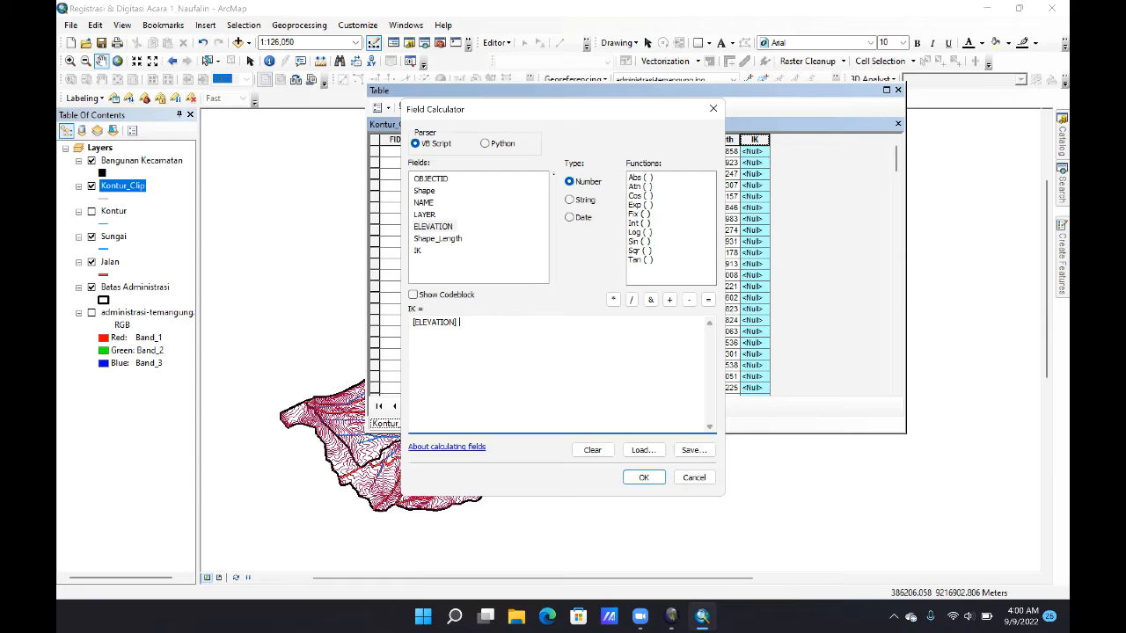
{"action": "type", "text": "MOD"}
{"action": "type", "text": "100 = 0"}
{"action": "left_click", "coordinate": [643, 476]}
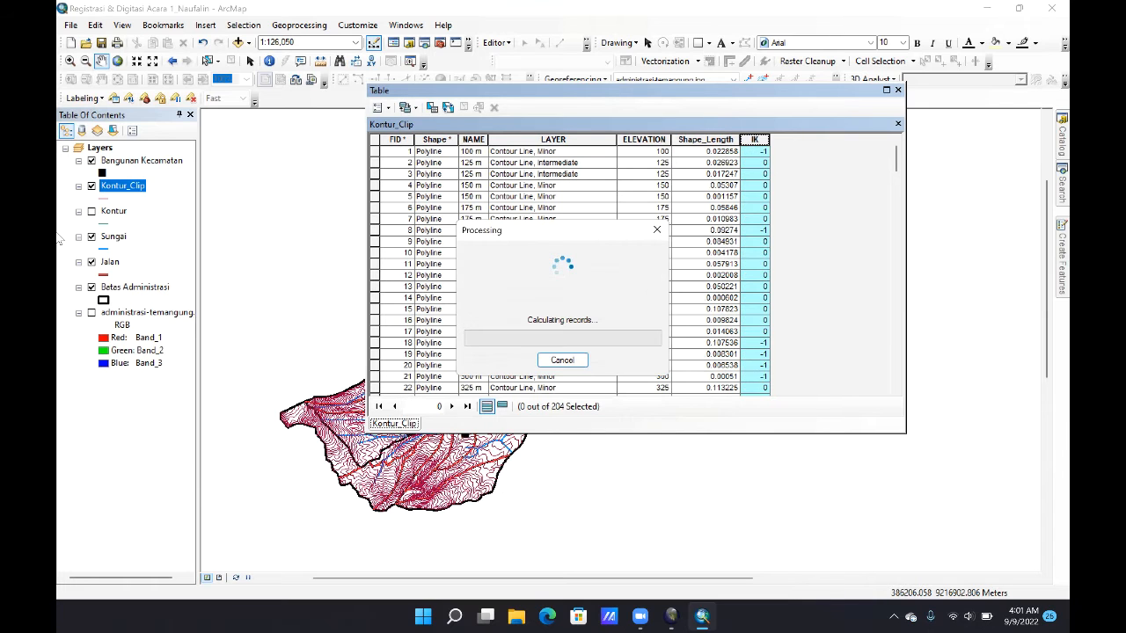
{"action": "left_click", "coordinate": [898, 92]}
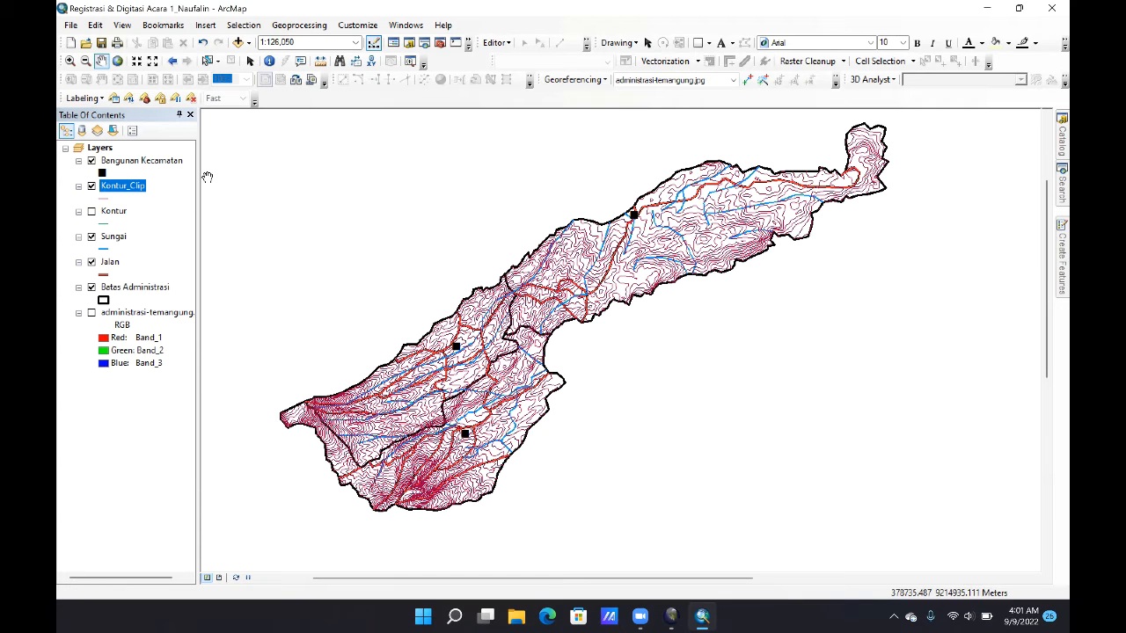
Step: Symbolize the Kontur_Clip layer by unique values of the IK field and add all its values
{"action": "right_click", "coordinate": [131, 192]}
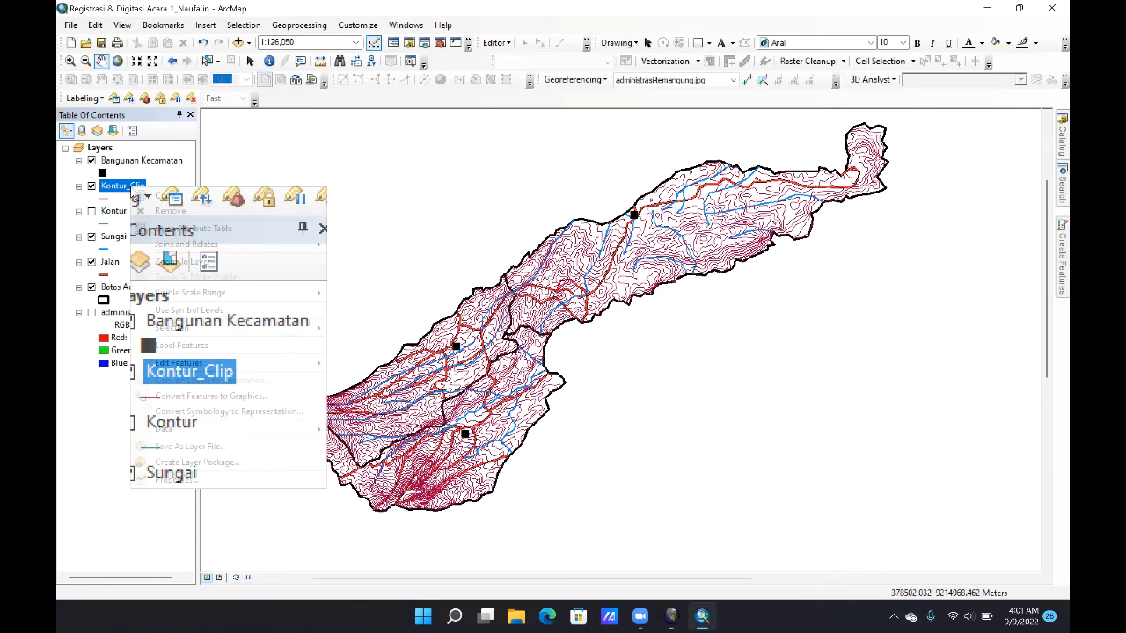
{"action": "left_click", "coordinate": [222, 480]}
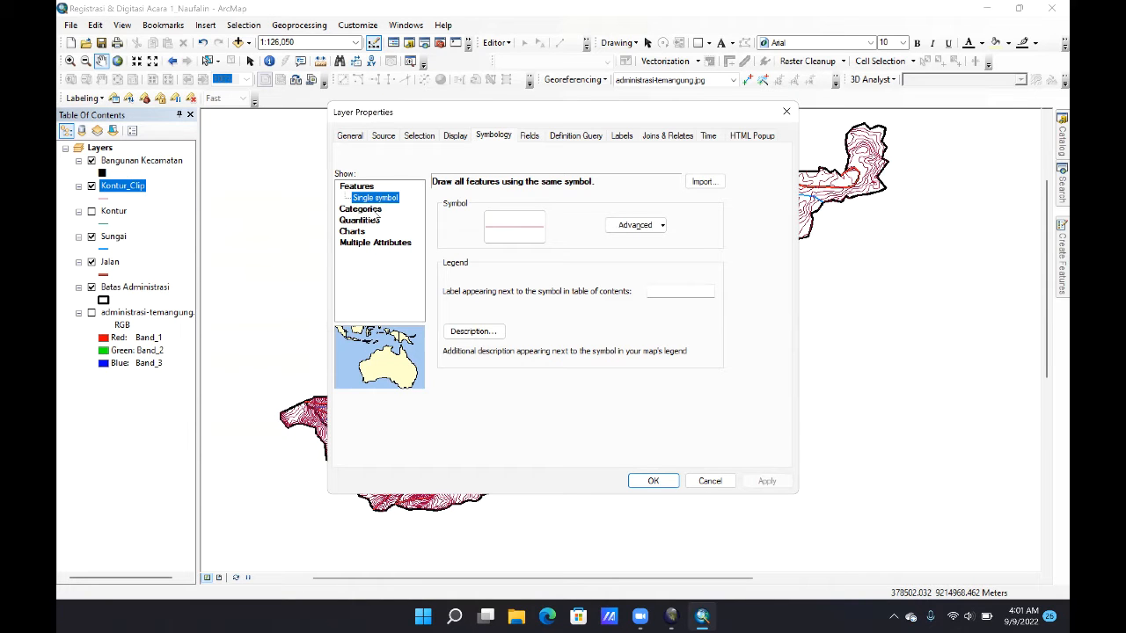
{"action": "left_click", "coordinate": [373, 210]}
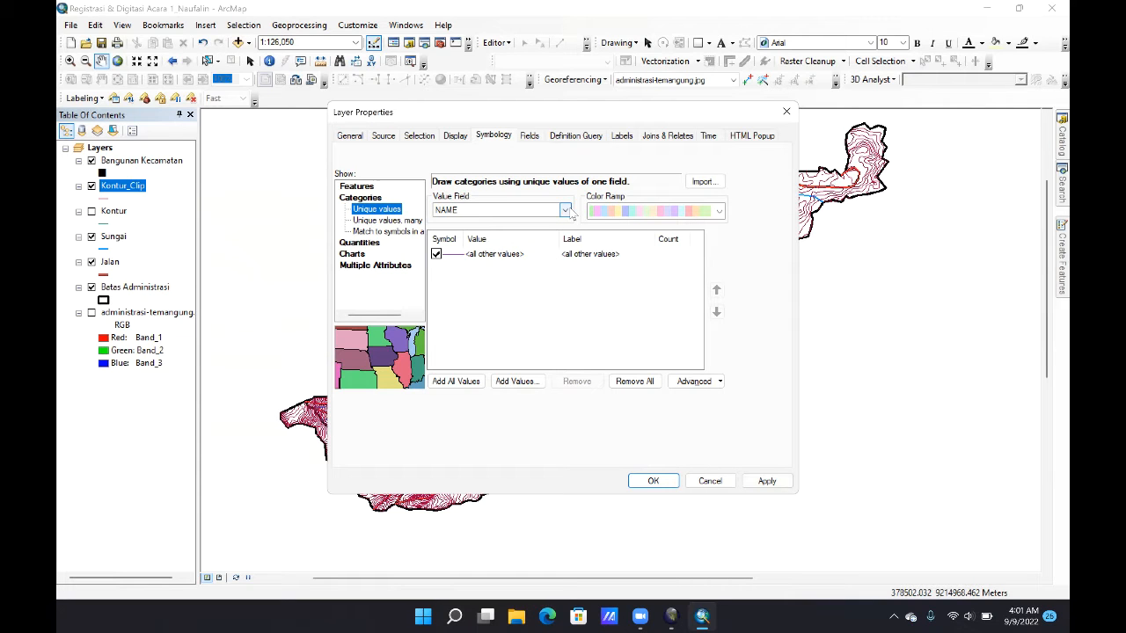
{"action": "left_click", "coordinate": [567, 211]}
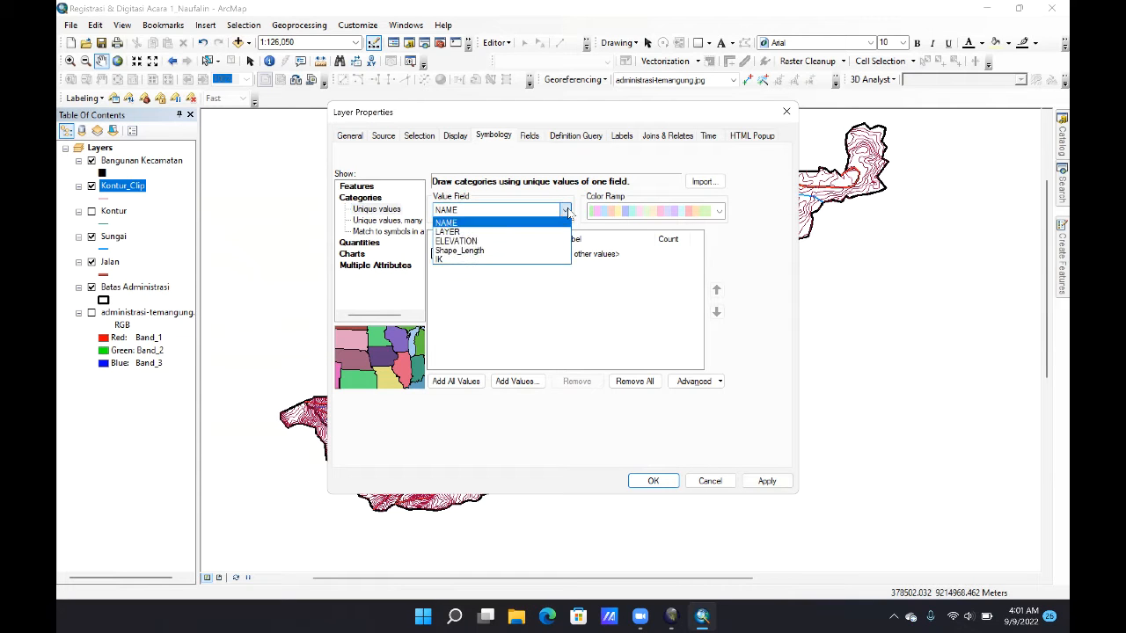
{"action": "left_click", "coordinate": [458, 261]}
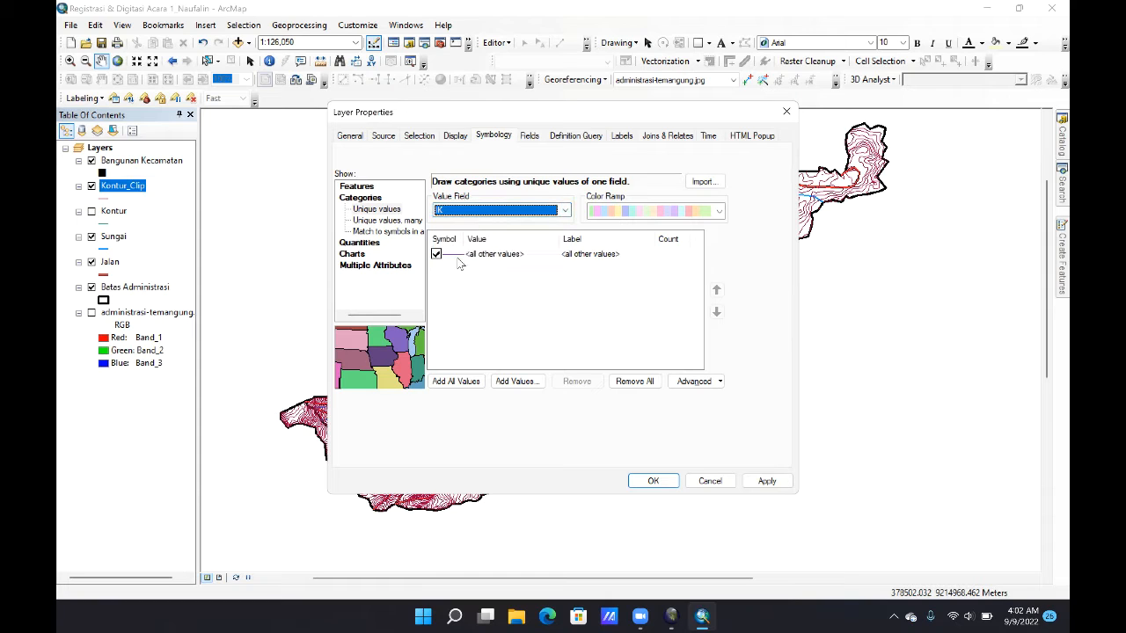
{"action": "left_click", "coordinate": [468, 388]}
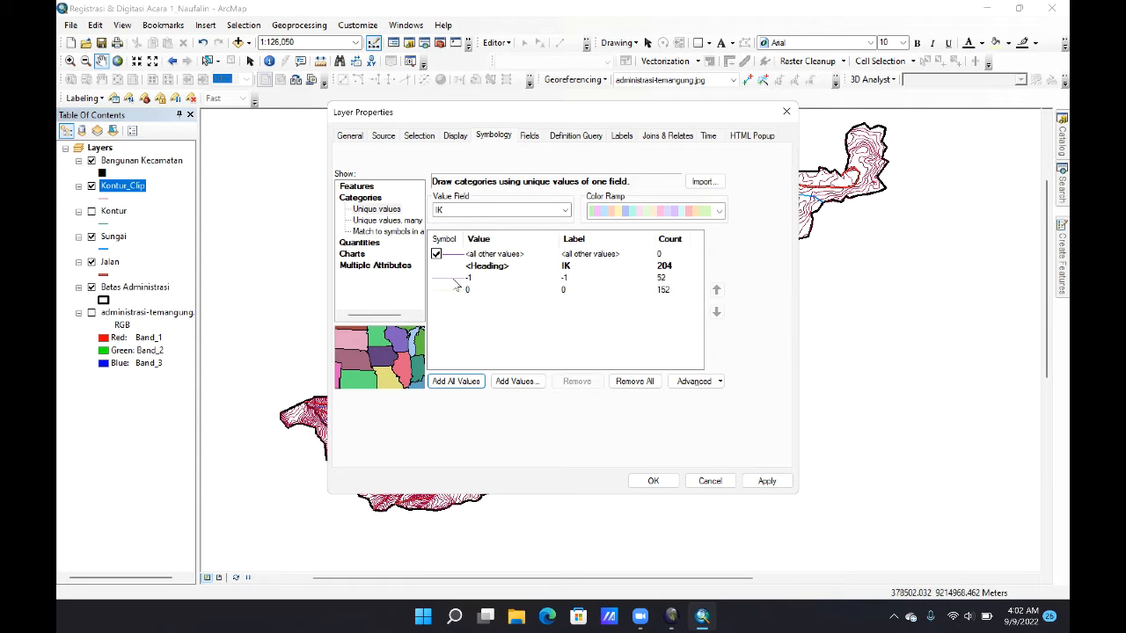
Step: Set the line symbol for IK value -1 to orange with a width of 1.50
{"action": "double_click", "coordinate": [455, 280]}
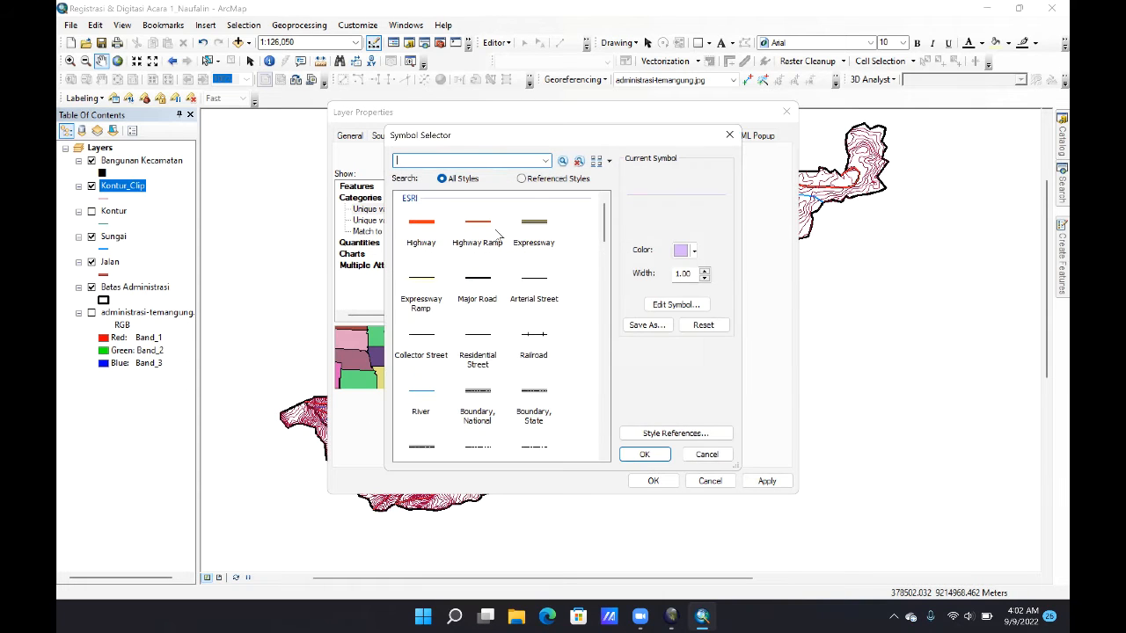
{"action": "scroll", "coordinate": [488, 369], "scroll_direction": "down", "scroll_amount": 3}
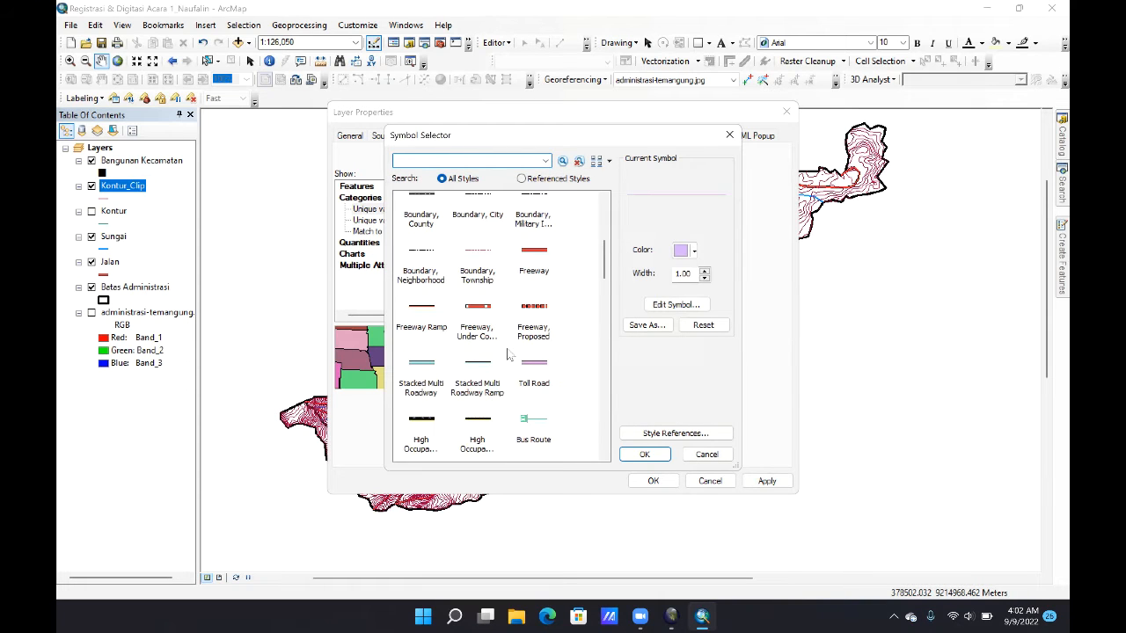
{"action": "left_click", "coordinate": [692, 250]}
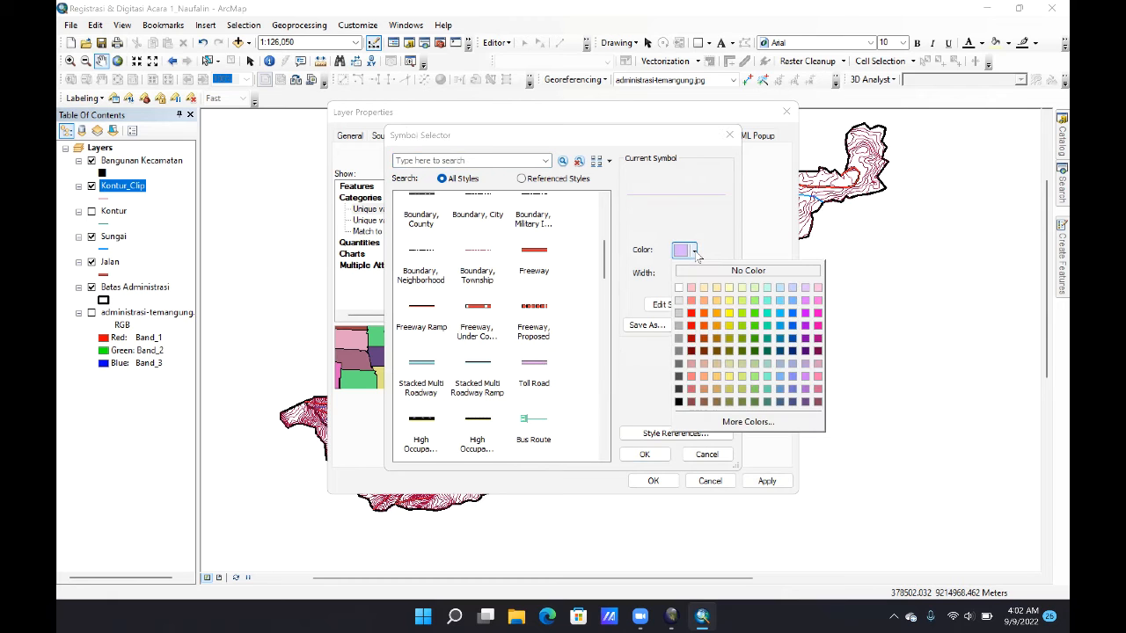
{"action": "left_click", "coordinate": [717, 313]}
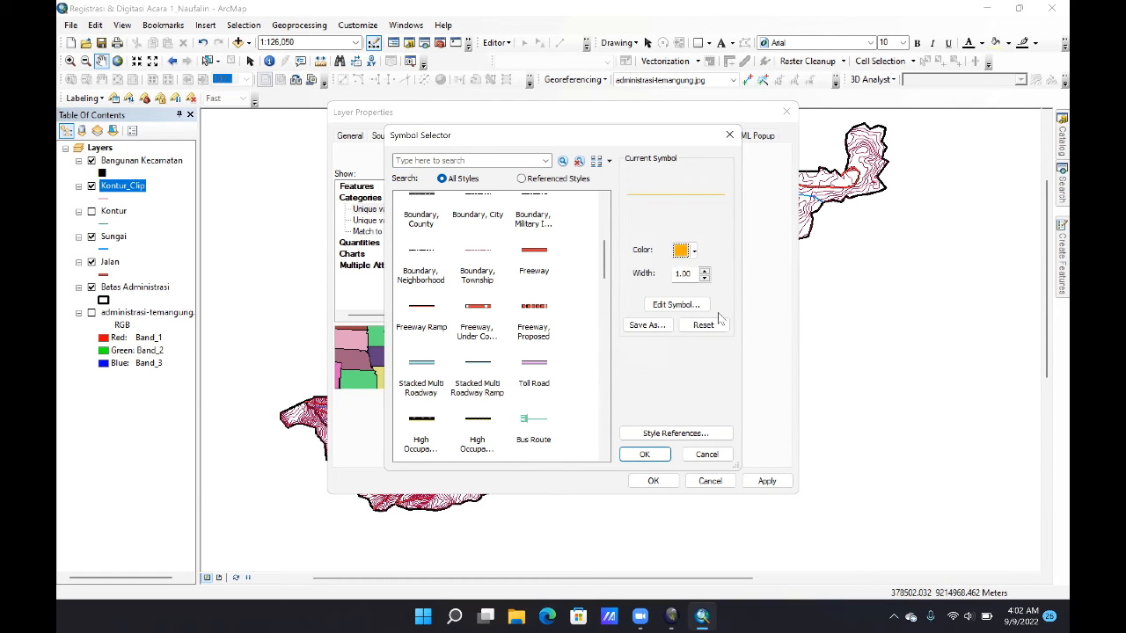
{"action": "left_click", "coordinate": [686, 273]}
{"action": "key", "text": "BackSpace"}
{"action": "type", "text": "5"}
{"action": "left_click", "coordinate": [655, 459]}
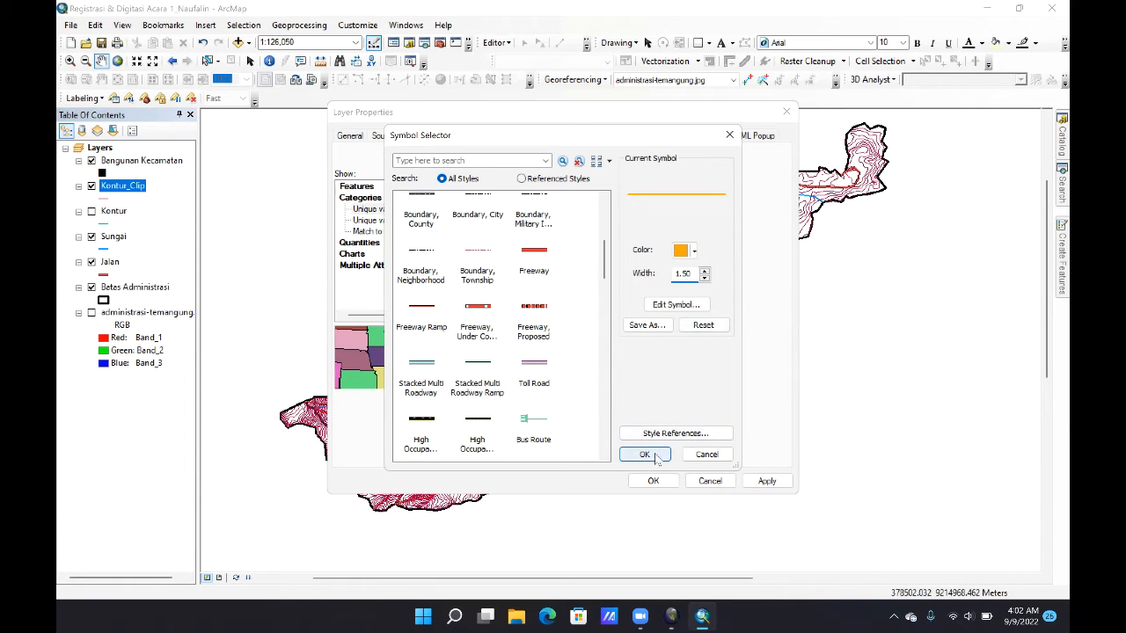
Step: Set the line symbol for IK value 0 to orange and apply the symbology
{"action": "double_click", "coordinate": [451, 291]}
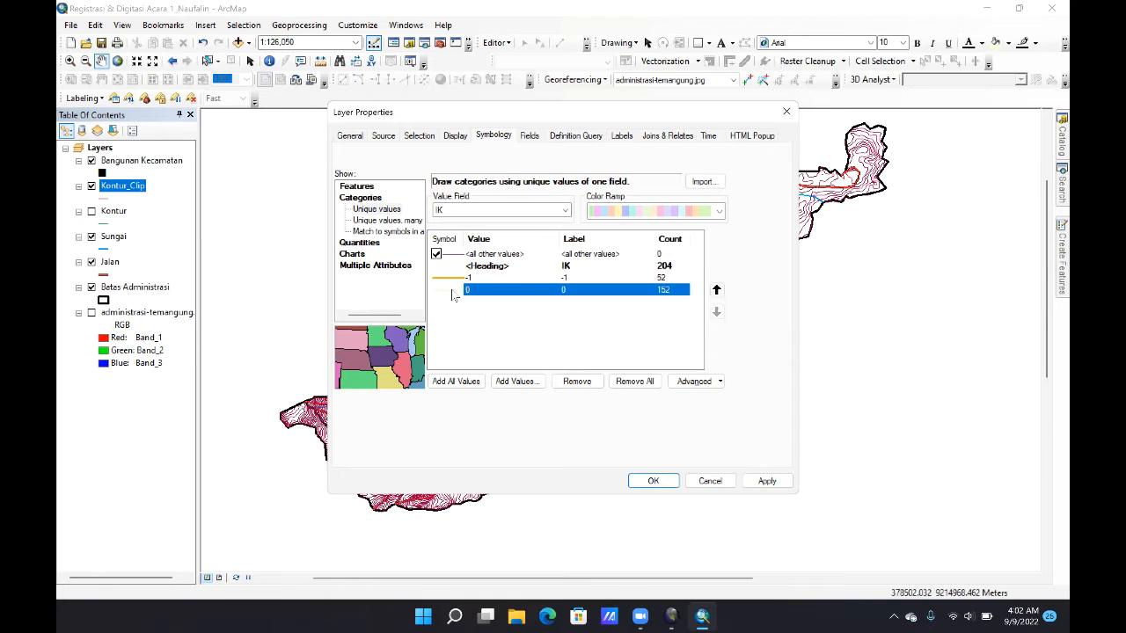
{"action": "left_click", "coordinate": [693, 253]}
{"action": "left_click", "coordinate": [710, 317]}
{"action": "left_click", "coordinate": [655, 456]}
{"action": "left_click", "coordinate": [766, 481]}
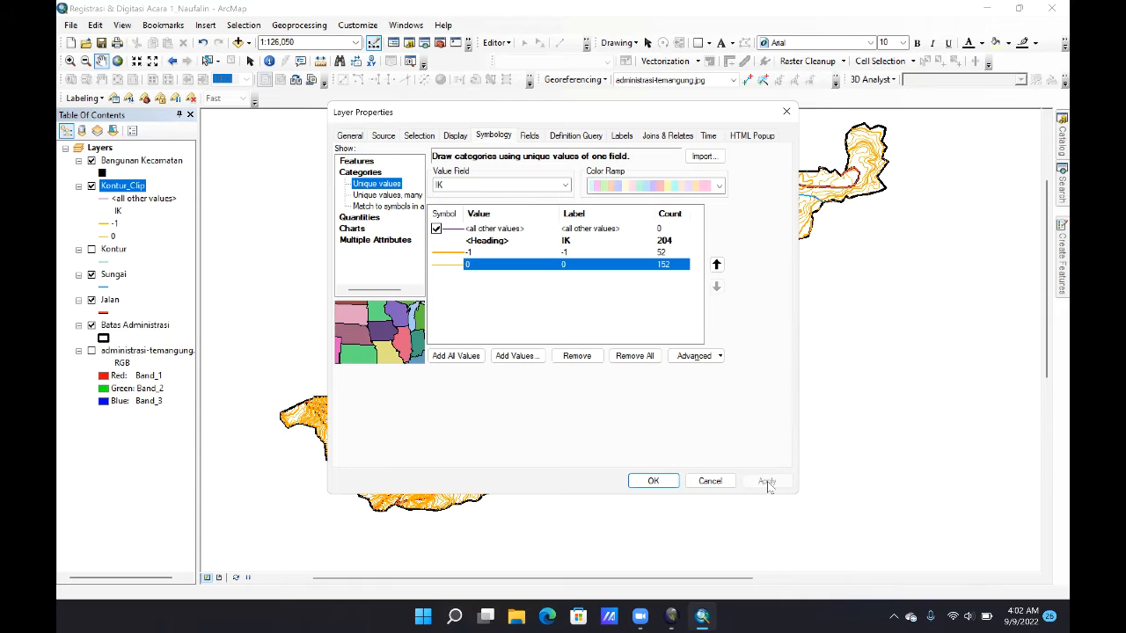
Step: Turn on labels for Kontur_Clip and set the method to define classes of features and label each class differently
{"action": "left_click", "coordinate": [623, 138]}
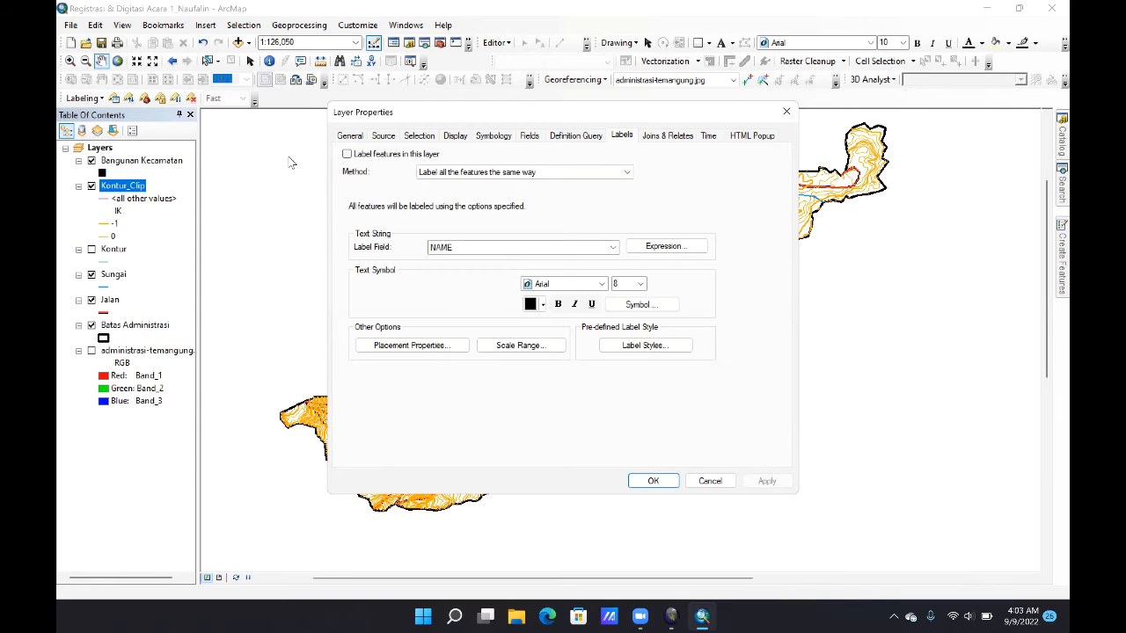
{"action": "left_click", "coordinate": [346, 155]}
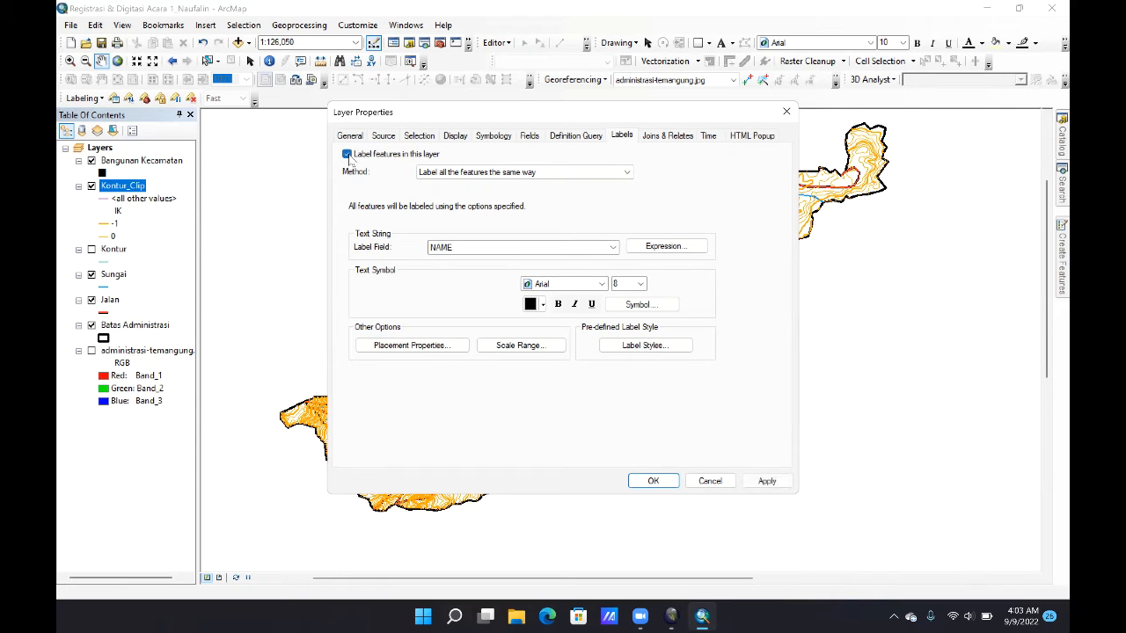
{"action": "left_click", "coordinate": [600, 174]}
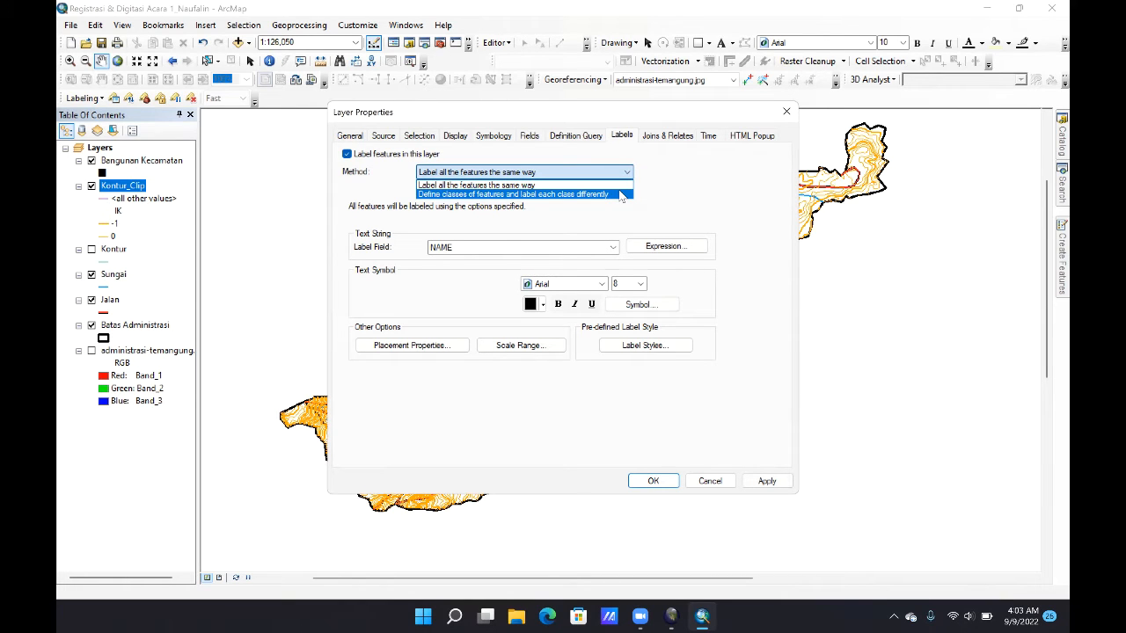
{"action": "left_click", "coordinate": [621, 195]}
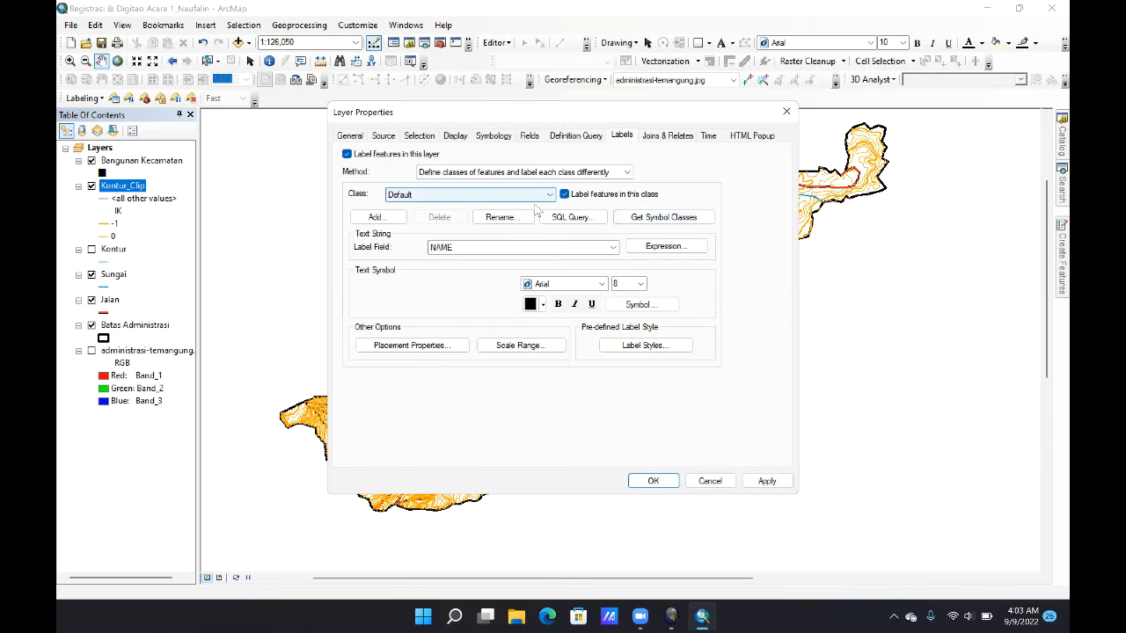
Step: Restrict the Default label class to index contours with the SQL query IK = -1
{"action": "left_click", "coordinate": [569, 218]}
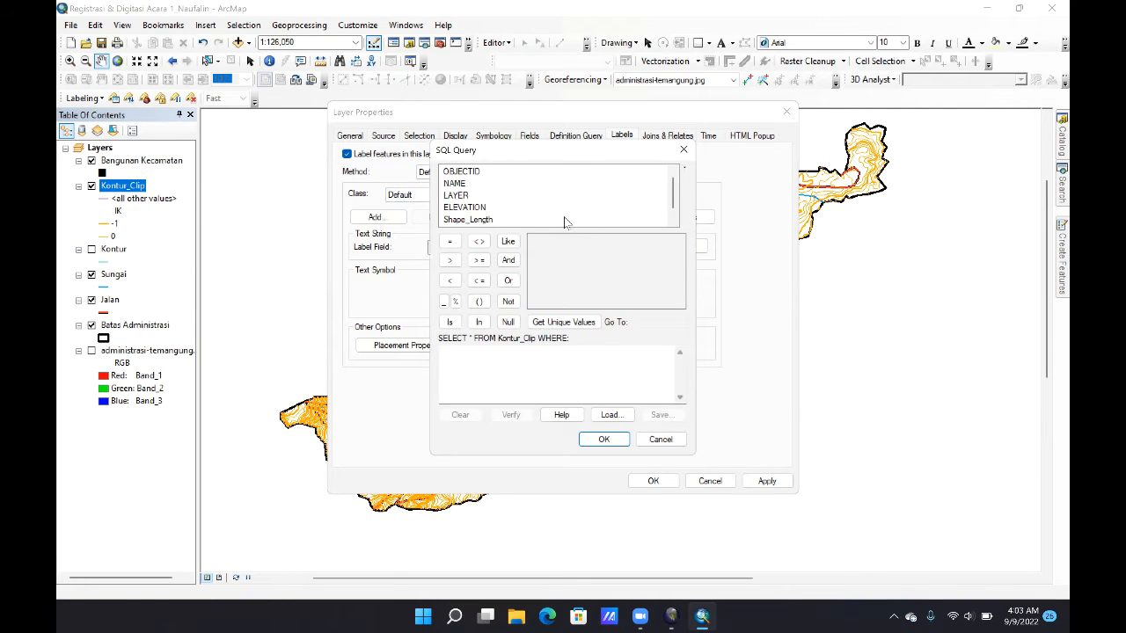
{"action": "scroll", "coordinate": [530, 219], "scroll_direction": "down", "scroll_amount": 1}
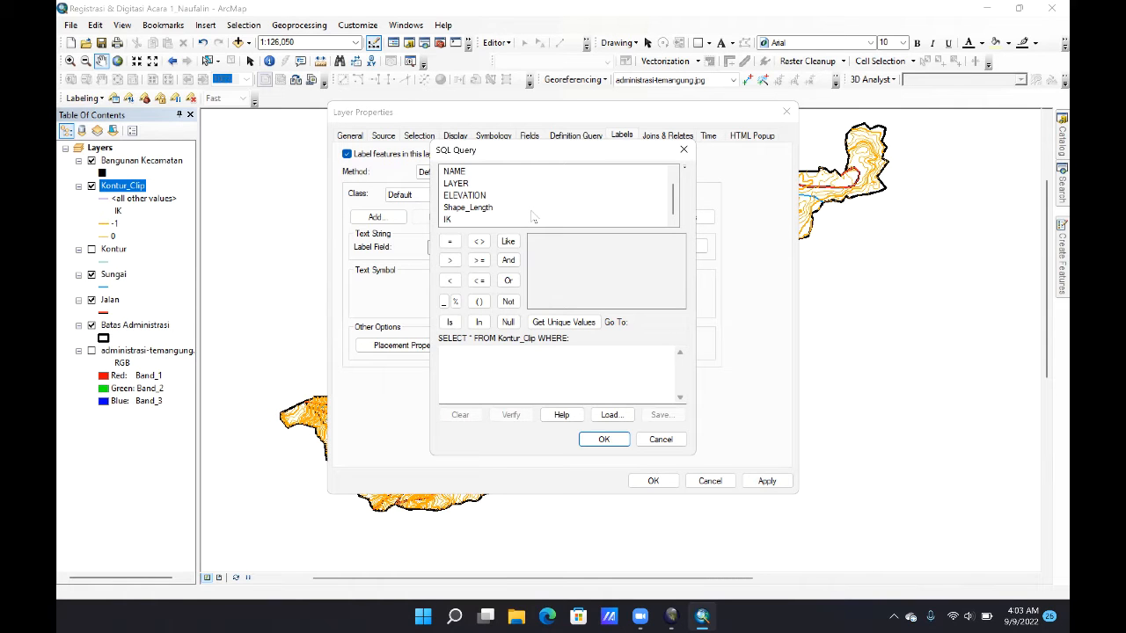
{"action": "double_click", "coordinate": [448, 219]}
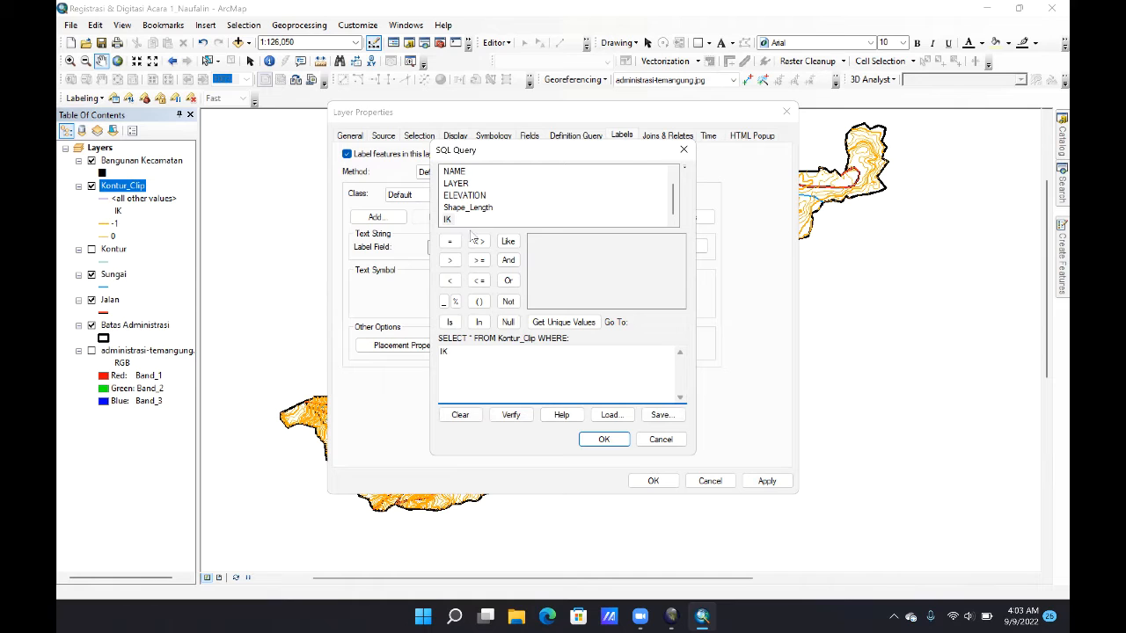
{"action": "left_click", "coordinate": [450, 245]}
{"action": "left_click", "coordinate": [556, 325]}
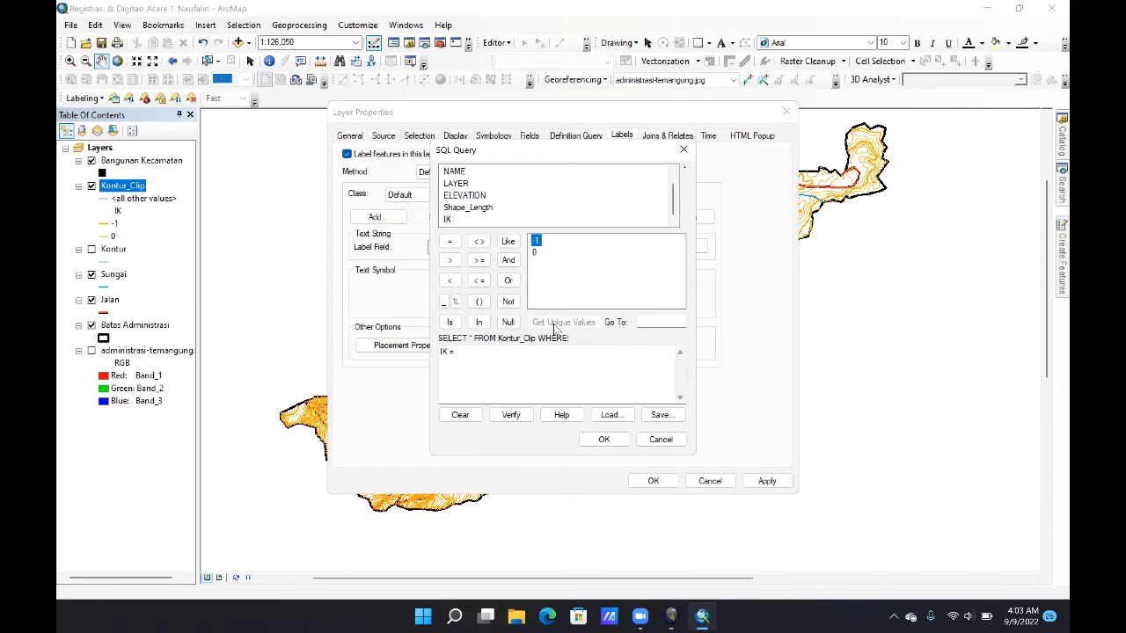
{"action": "double_click", "coordinate": [538, 245]}
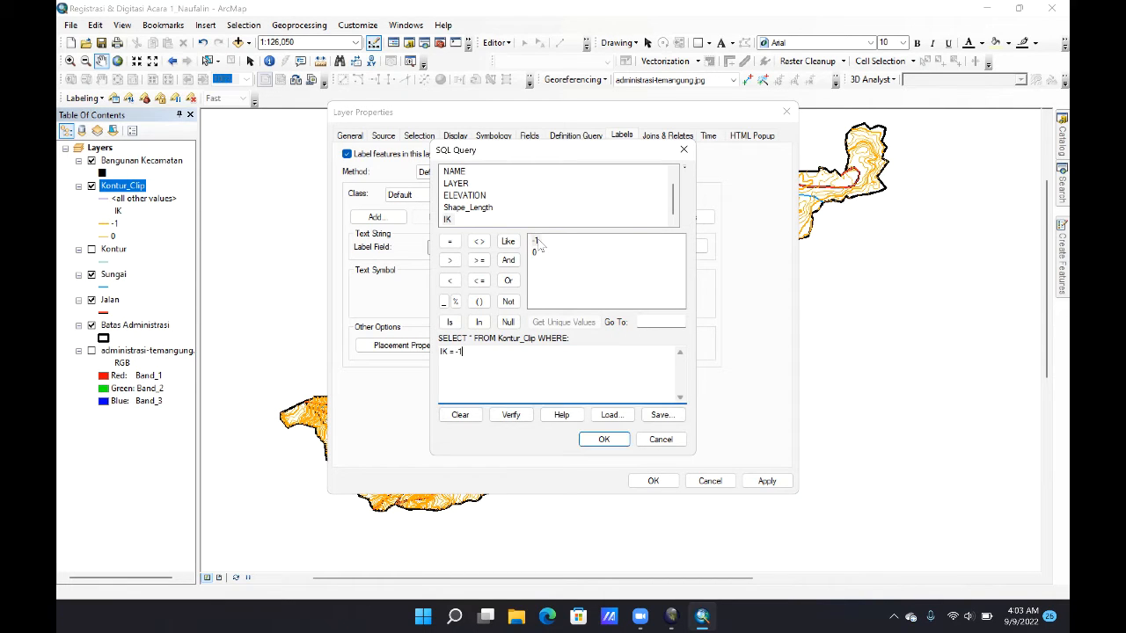
{"action": "left_click", "coordinate": [604, 440]}
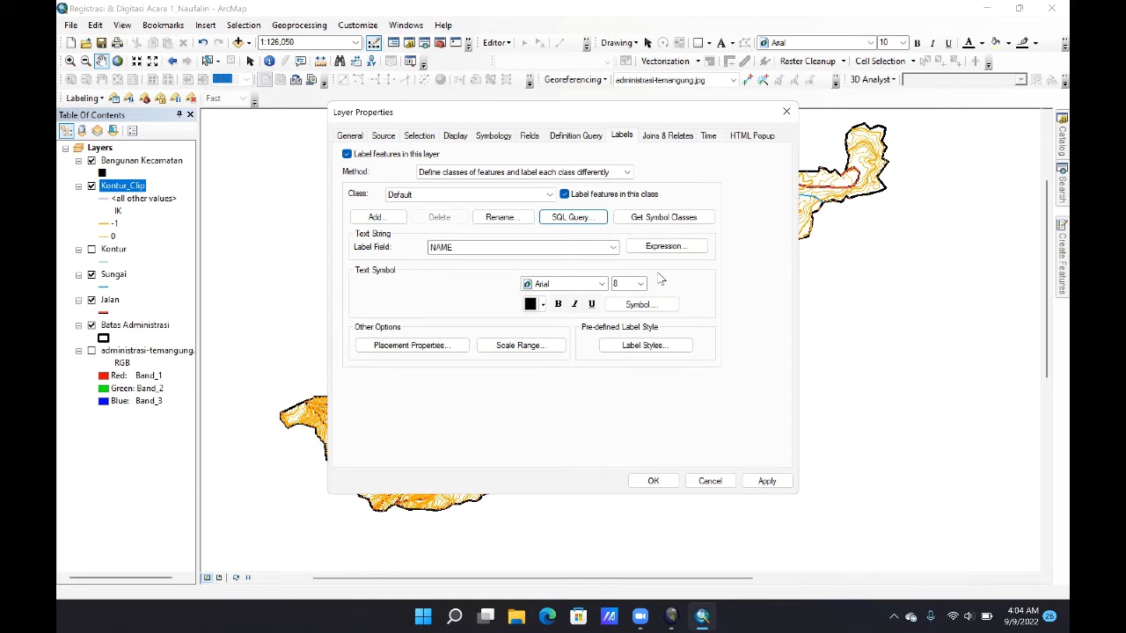
Step: Replace the label expression with [ELEVATION] & "m" to label the contours with their elevation in metres
{"action": "left_click", "coordinate": [662, 246]}
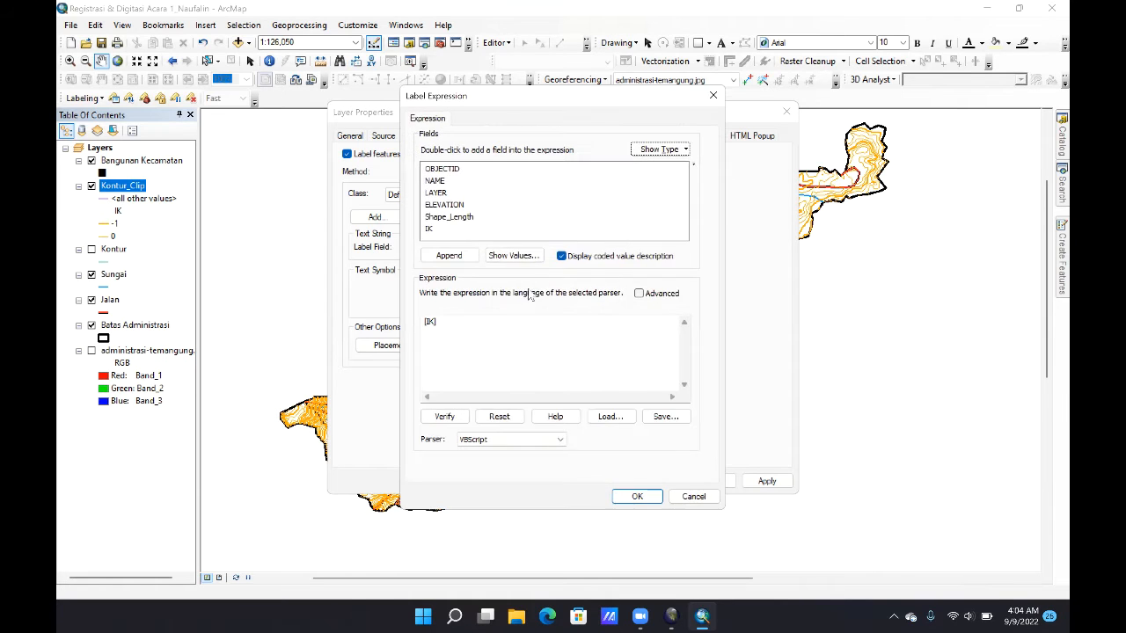
{"action": "left_click", "coordinate": [456, 325]}
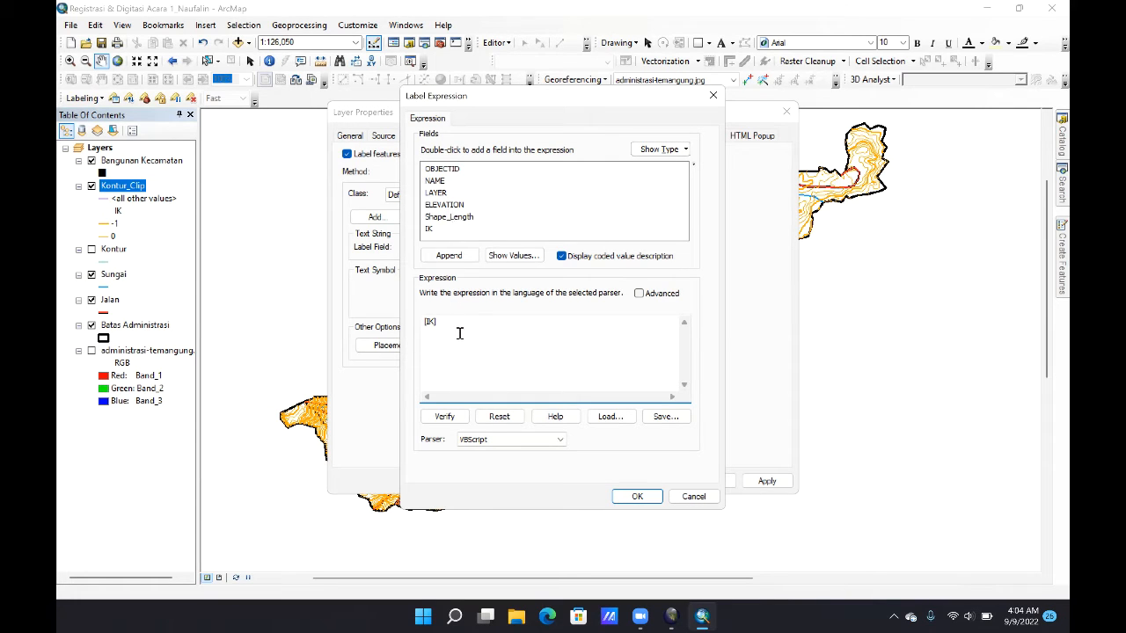
{"action": "key", "text": "BackSpace"}
{"action": "key", "text": "BackSpace"}
{"action": "key", "text": "BackSpace"}
{"action": "key", "text": "BackSpace"}
{"action": "double_click", "coordinate": [444, 204]}
{"action": "type", "text": "&"}
{"action": "type", "text": " \""}
{"action": "type", "text": "m"}
{"action": "type", "text": "\""}
{"action": "left_click", "coordinate": [631, 497]}
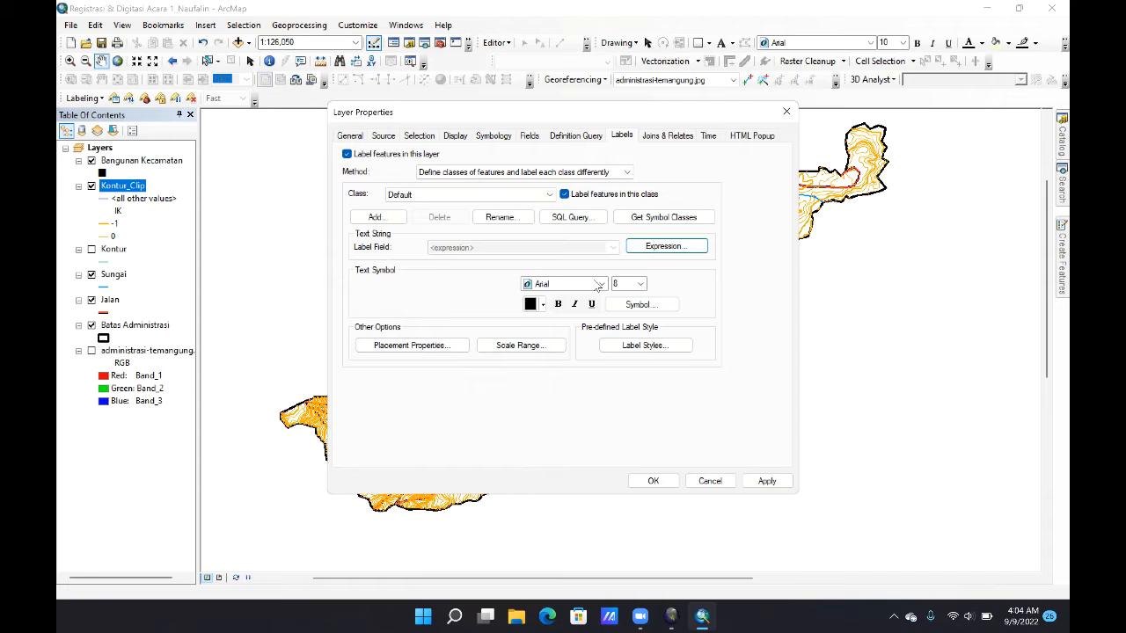
Step: Try to set the contour label font to Times New Roman
{"action": "left_click", "coordinate": [590, 286]}
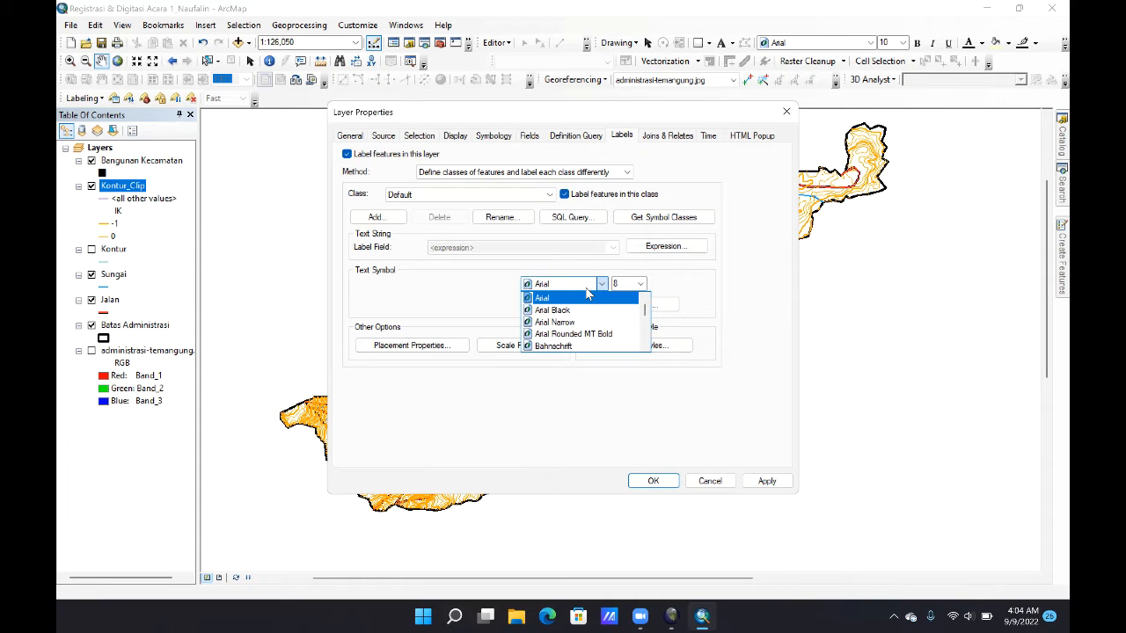
{"action": "type", "text": "ti"}
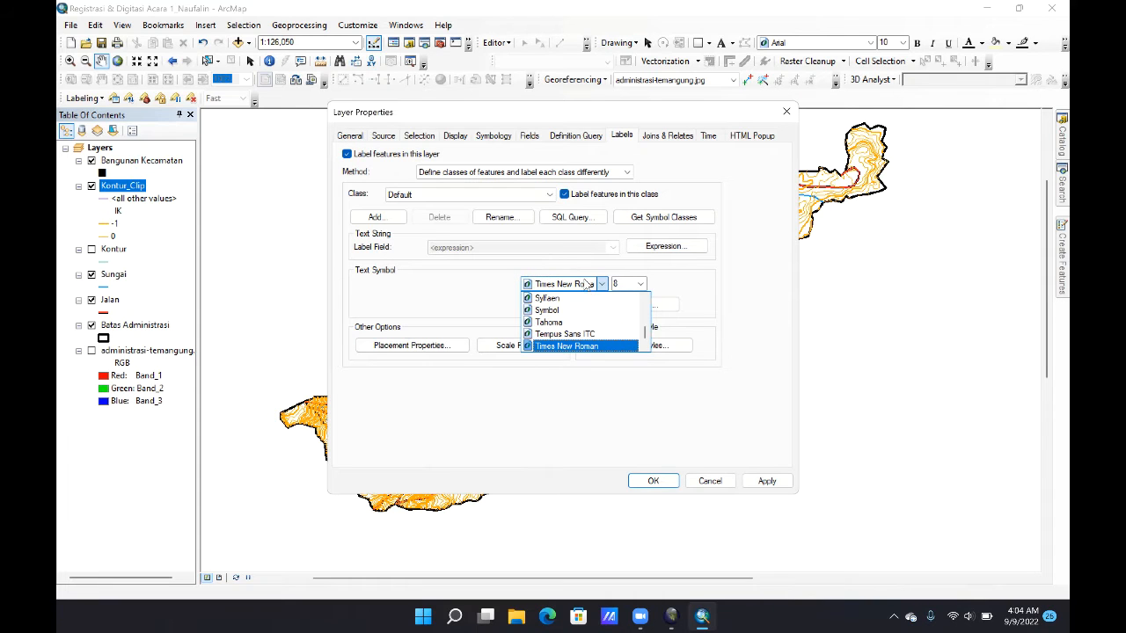
{"action": "key", "text": "Return"}
Step: Add a Halo mask to the contour label text symbol, keeping its default size
{"action": "left_click", "coordinate": [660, 306]}
{"action": "left_click", "coordinate": [660, 433]}
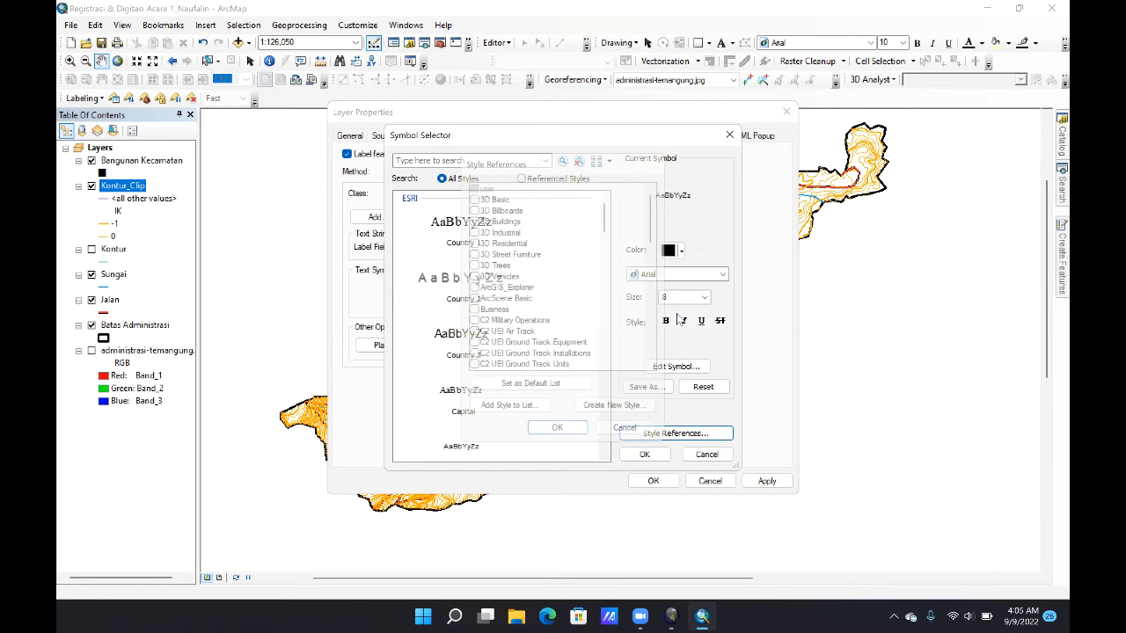
{"action": "left_click", "coordinate": [676, 367]}
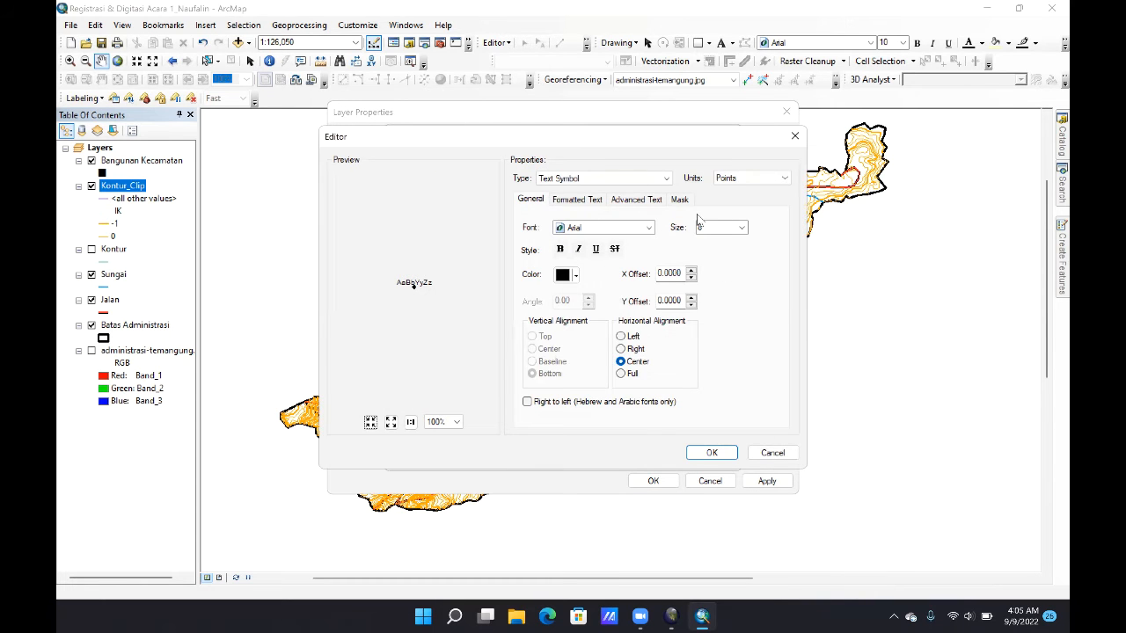
{"action": "left_click", "coordinate": [681, 201]}
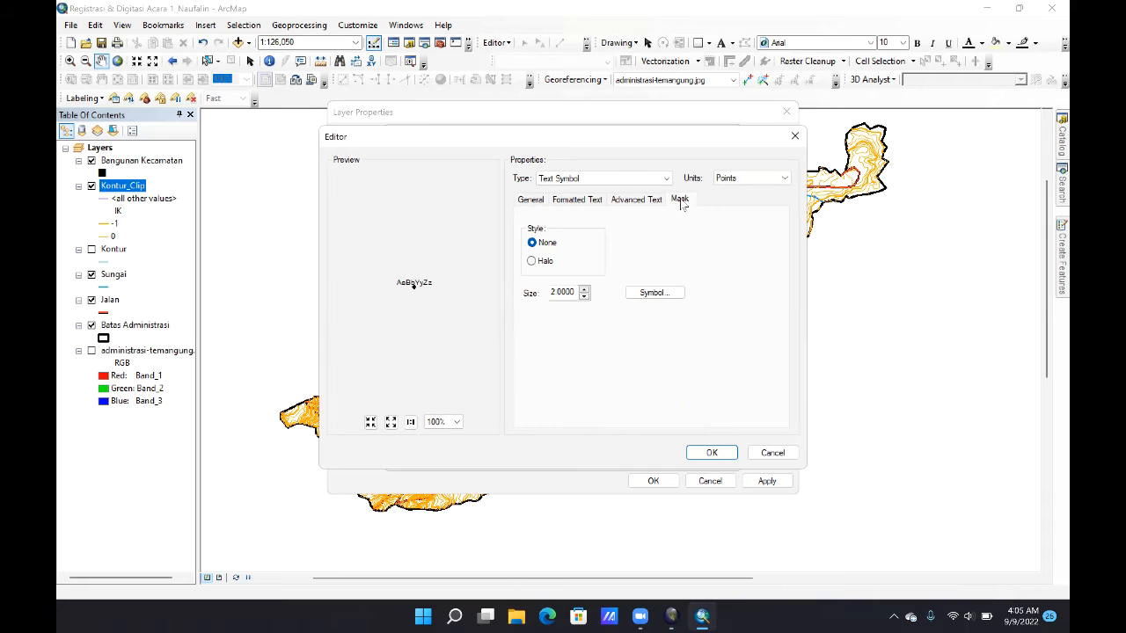
{"action": "left_click", "coordinate": [531, 262]}
{"action": "left_click", "coordinate": [711, 452]}
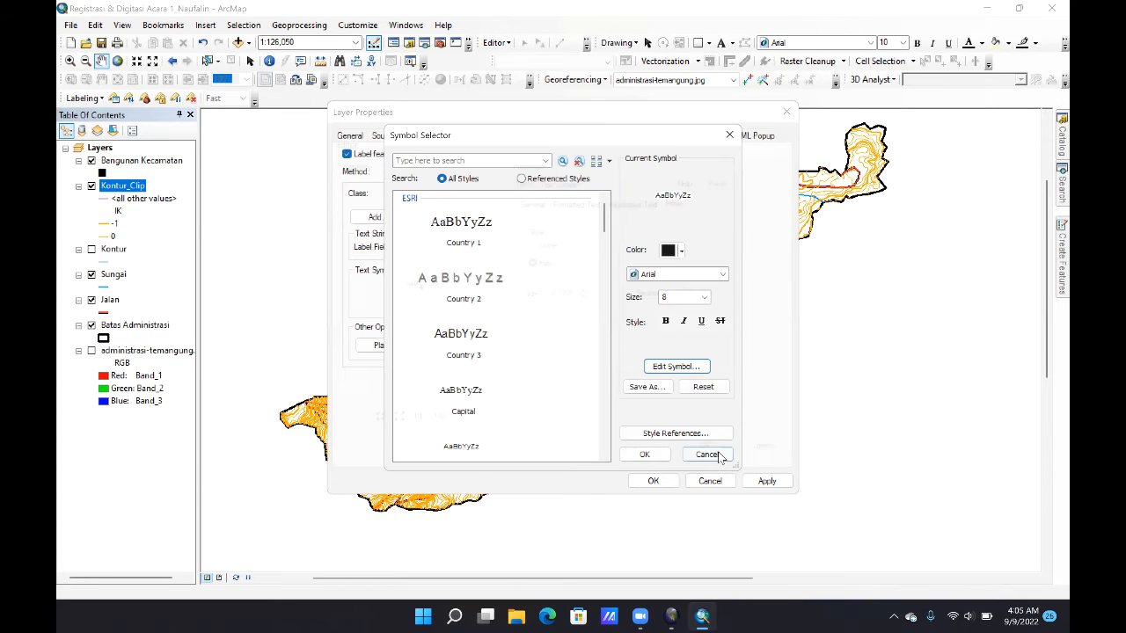
{"action": "left_click", "coordinate": [644, 454]}
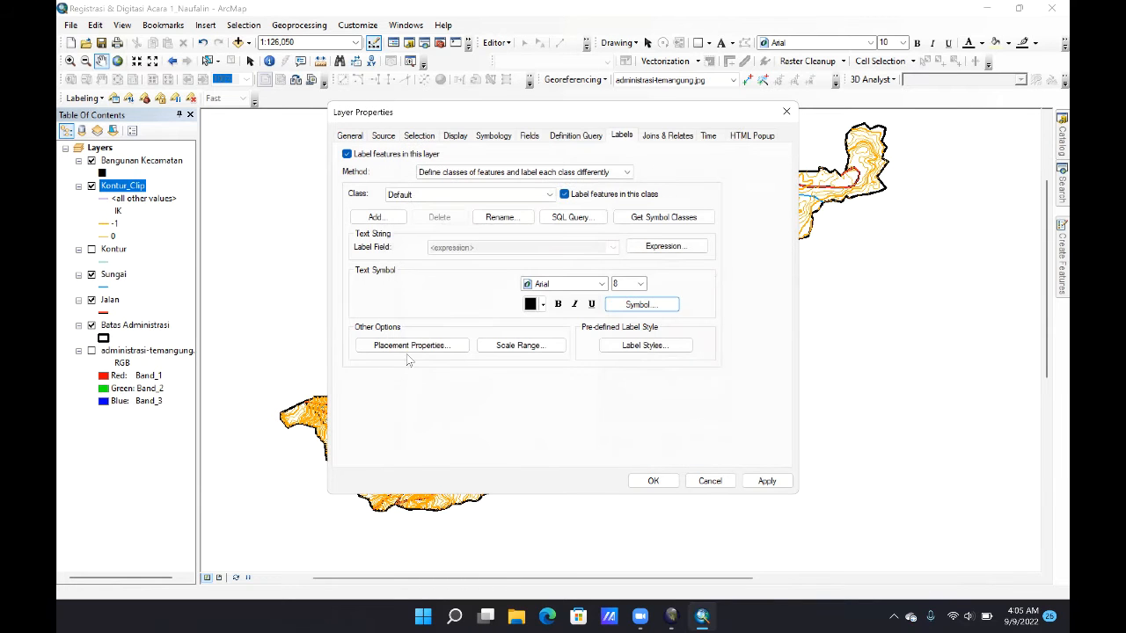
Step: Set the contour labels' placement to On the line only instead of Above, and apply the label settings to Kontur_Clip
{"action": "left_click", "coordinate": [407, 352]}
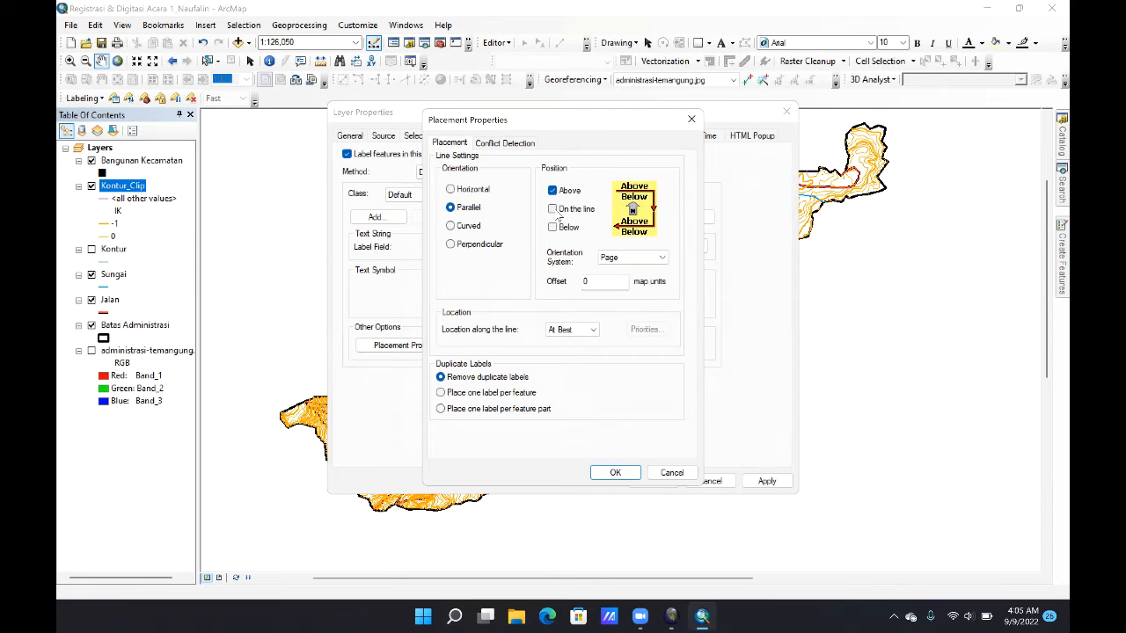
{"action": "left_click", "coordinate": [553, 210]}
{"action": "left_click", "coordinate": [554, 193]}
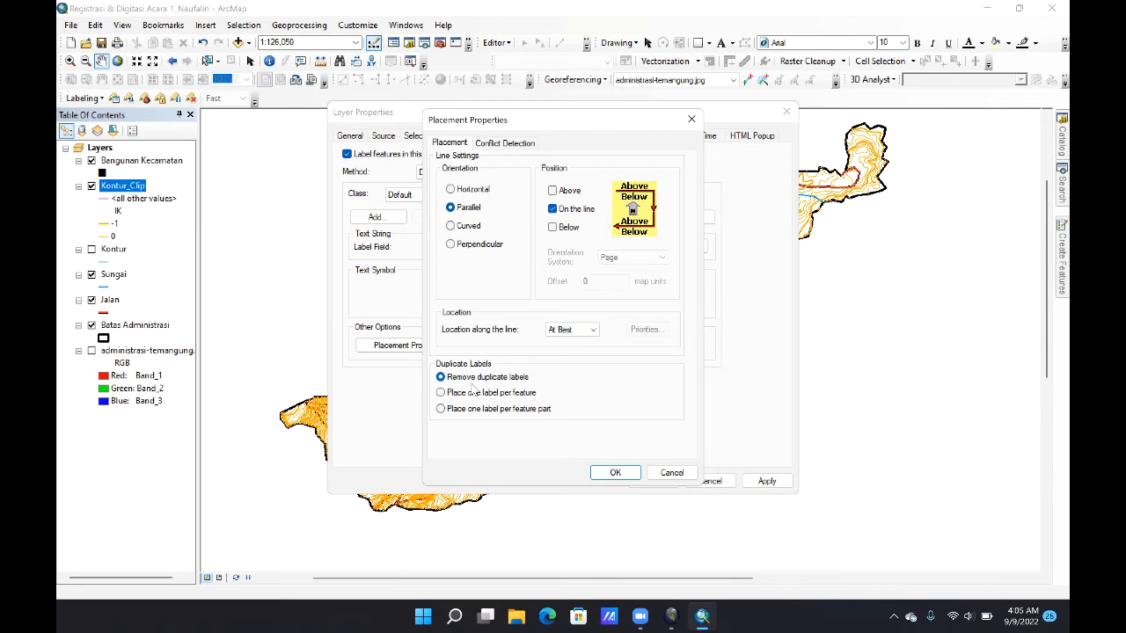
{"action": "left_click", "coordinate": [616, 473]}
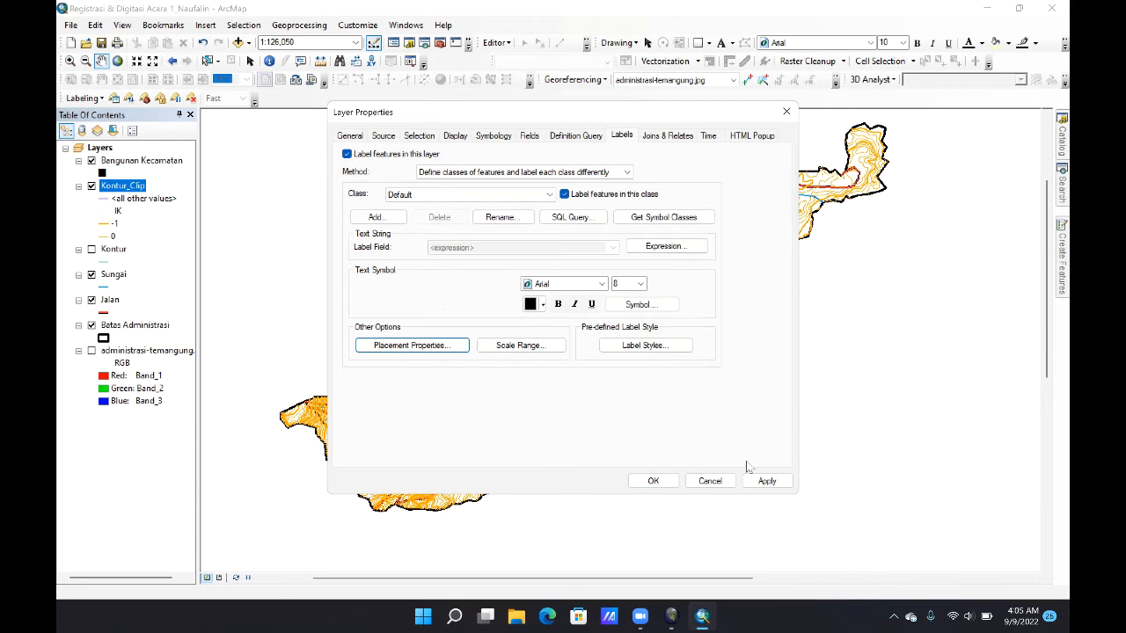
{"action": "left_click", "coordinate": [764, 481]}
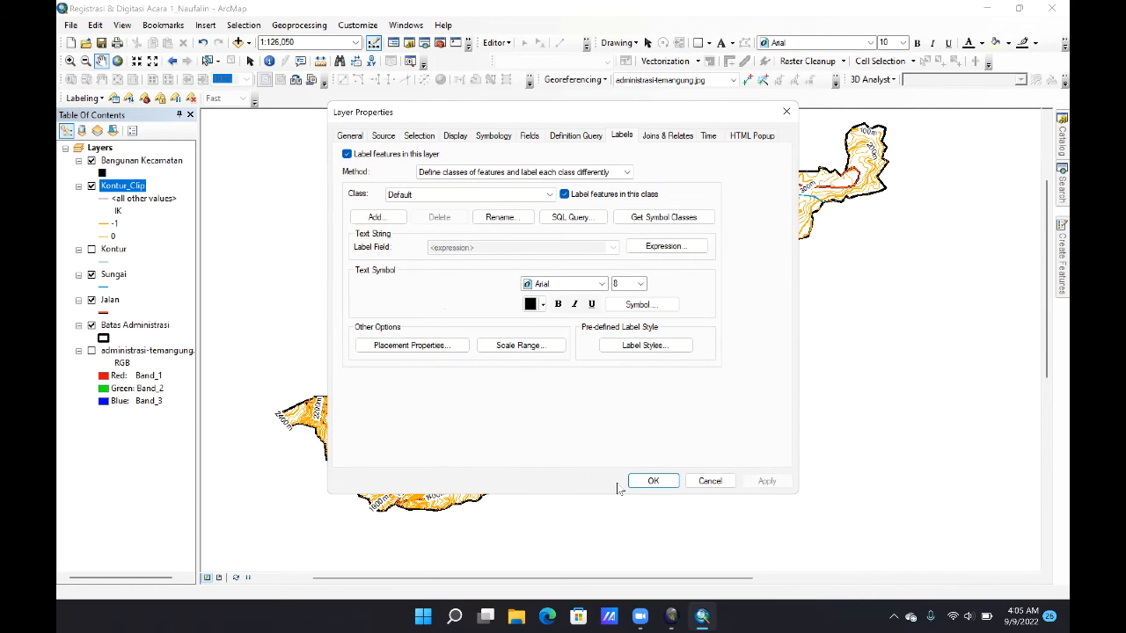
{"action": "left_click", "coordinate": [651, 482]}
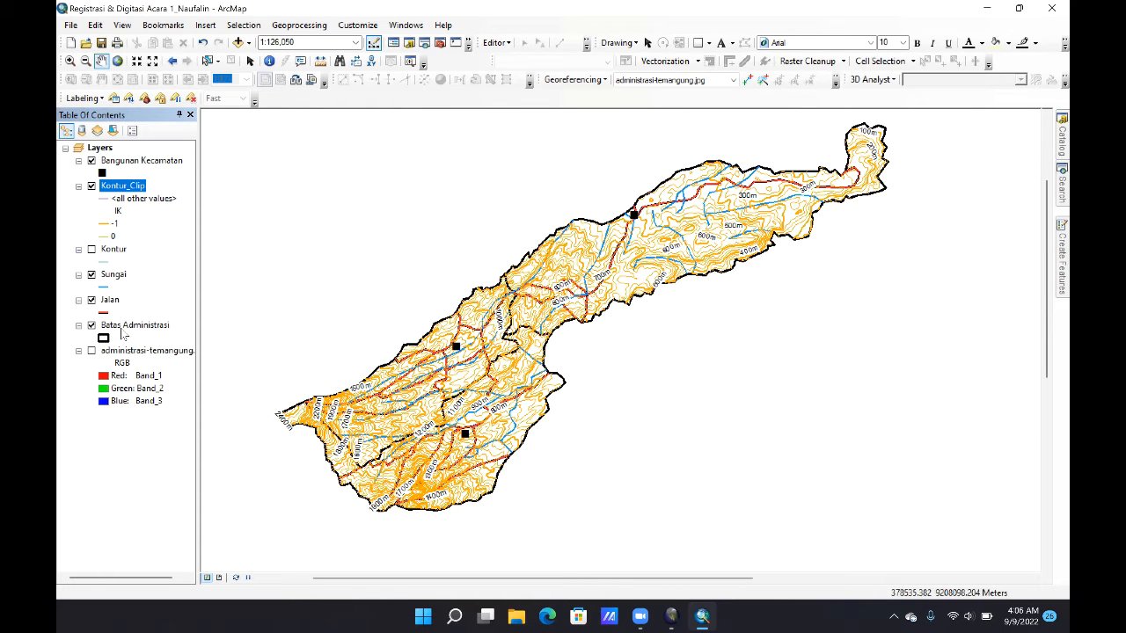
Step: Add a Text field named Keterangan with length 50 to the Batas Administrasi attribute table
{"action": "right_click", "coordinate": [125, 329]}
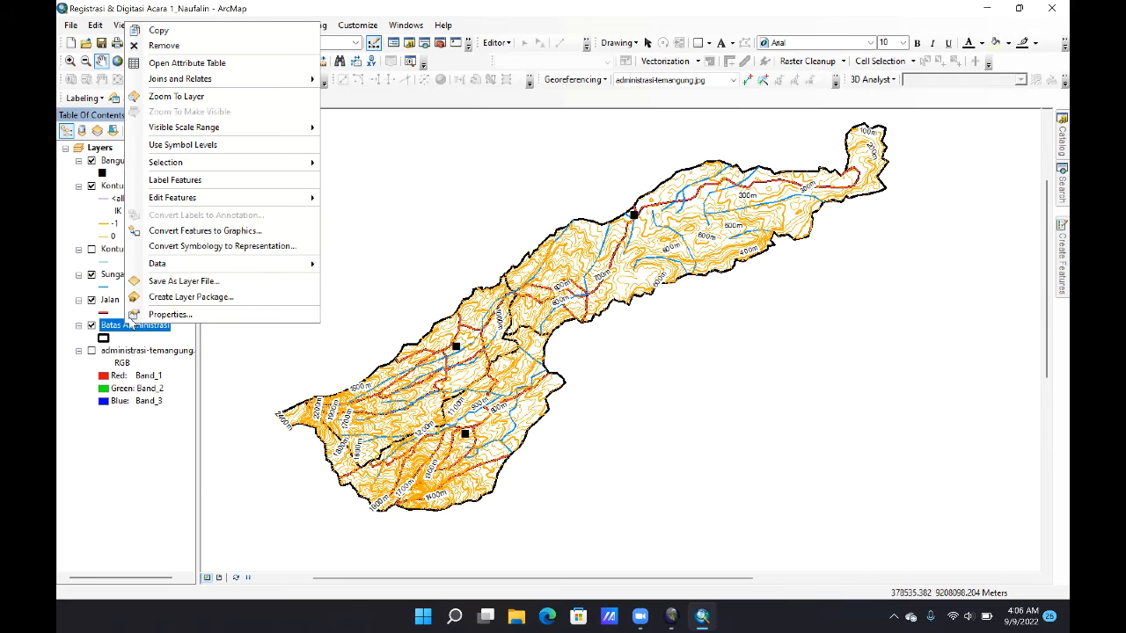
{"action": "left_click", "coordinate": [163, 66]}
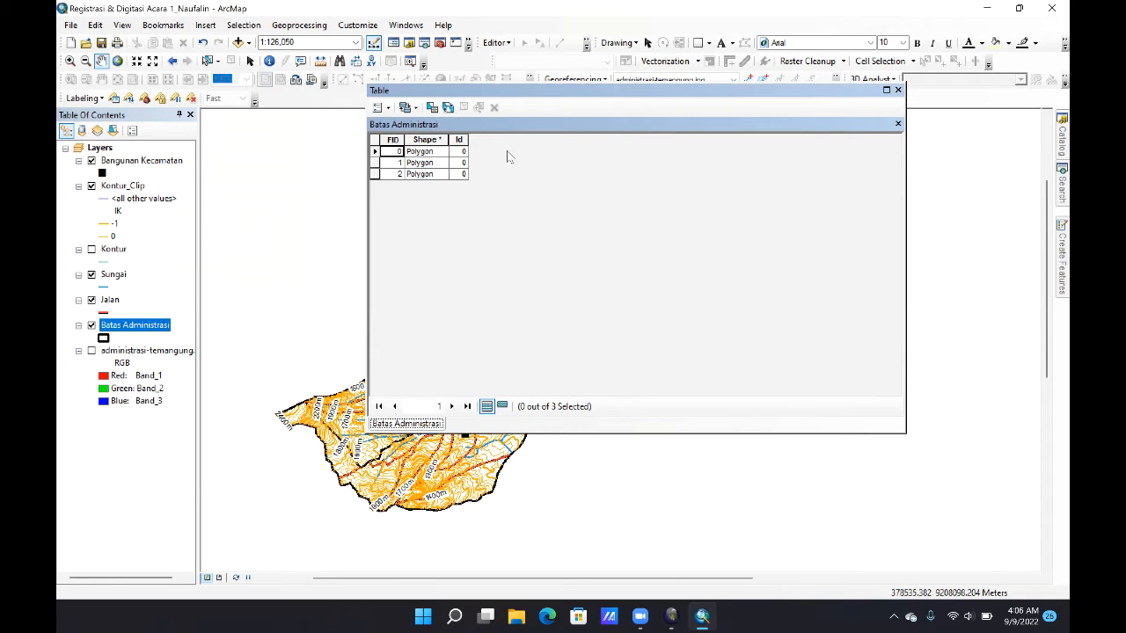
{"action": "left_click", "coordinate": [385, 108]}
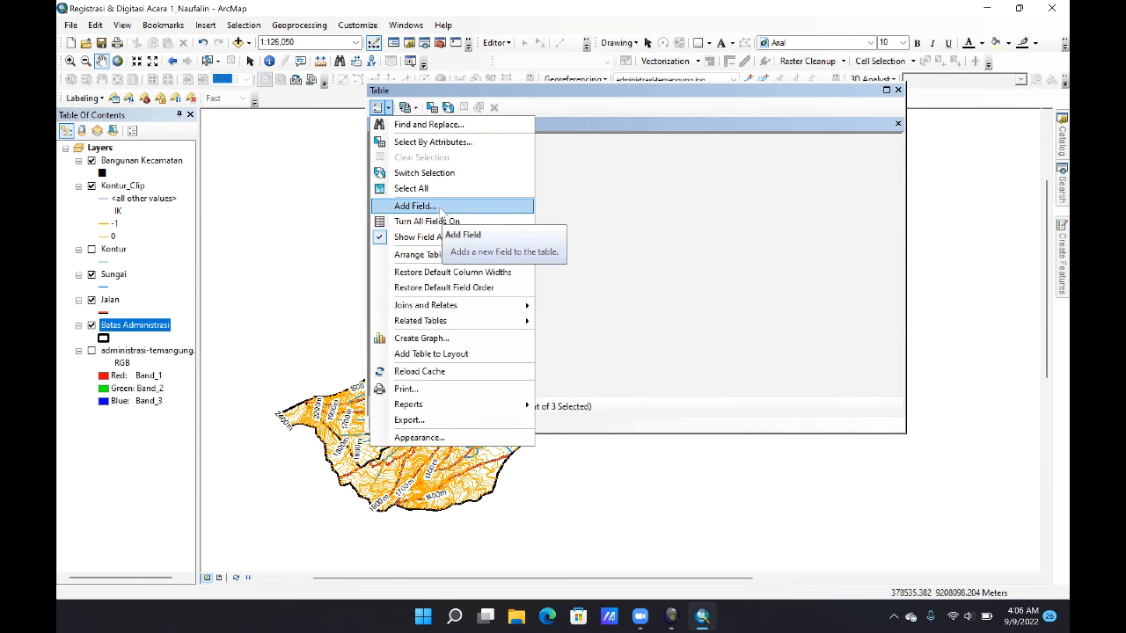
{"action": "left_click", "coordinate": [443, 208]}
{"action": "type", "text": "Keterangan"}
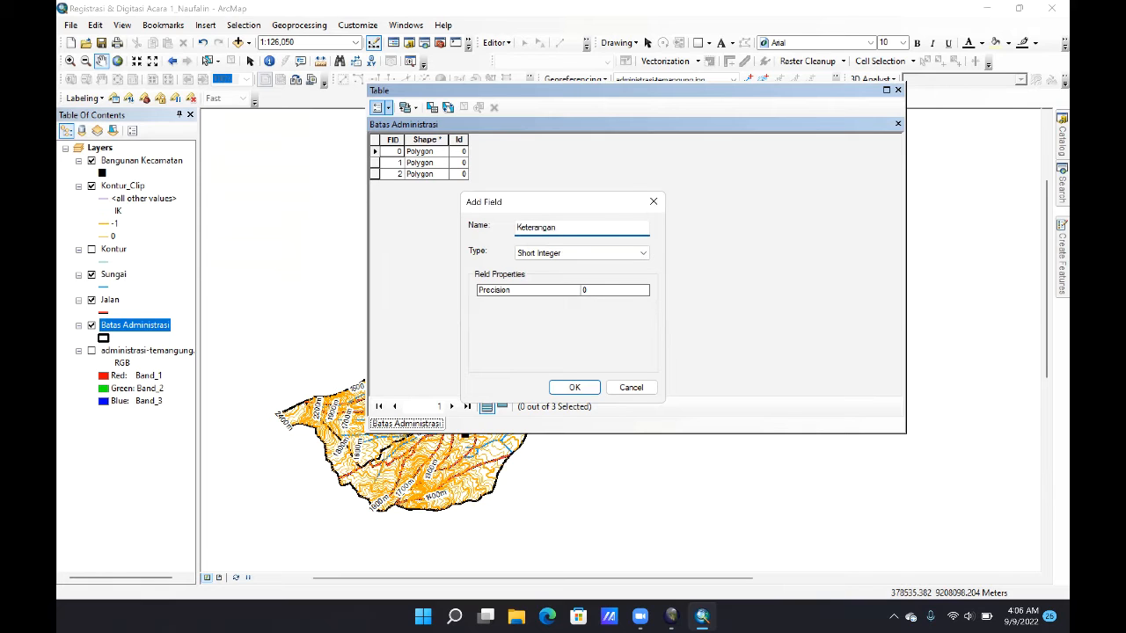
{"action": "left_click", "coordinate": [640, 255]}
{"action": "left_click", "coordinate": [538, 303]}
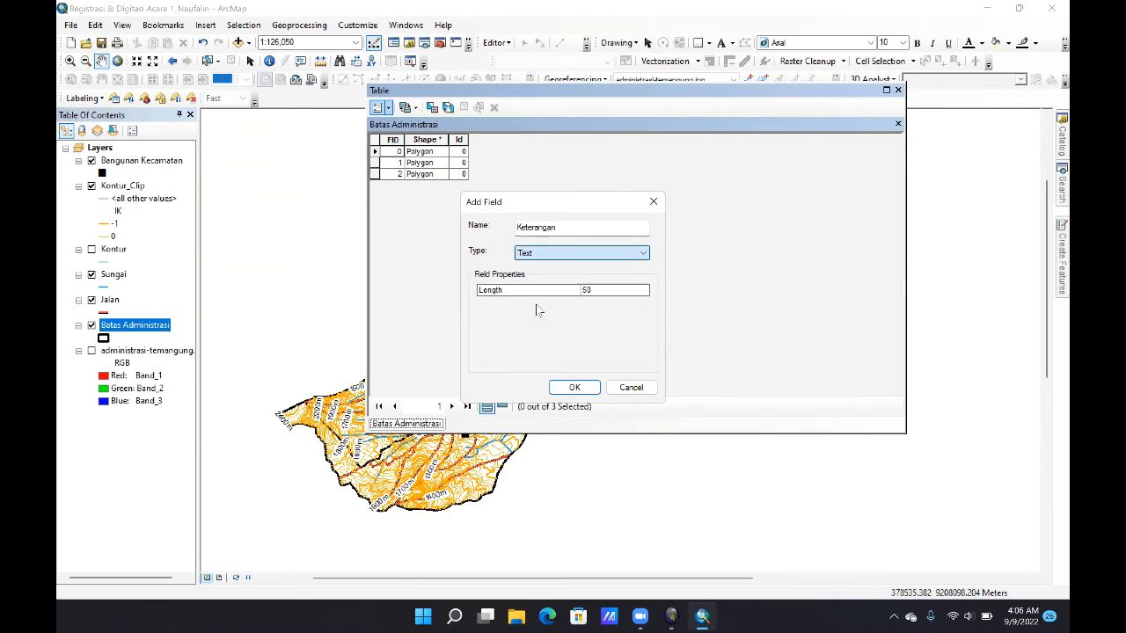
{"action": "left_click", "coordinate": [573, 388]}
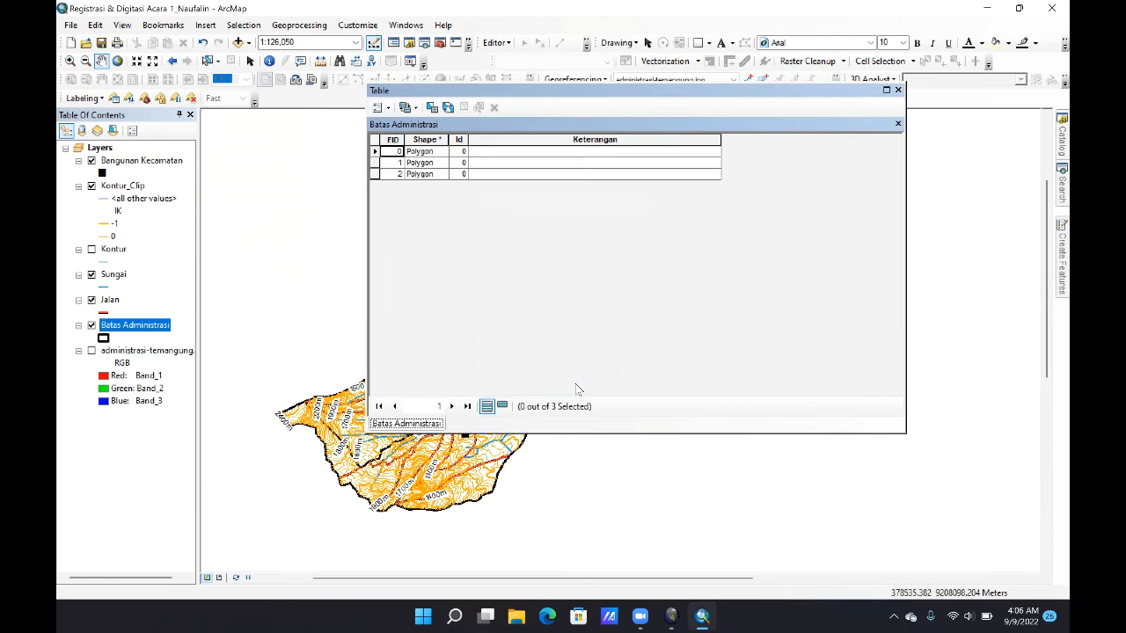
Step: Start an edit session on Batas Administrasi, continuing past the spatial reference warnings, and move the attribute table aside
{"action": "right_click", "coordinate": [146, 330]}
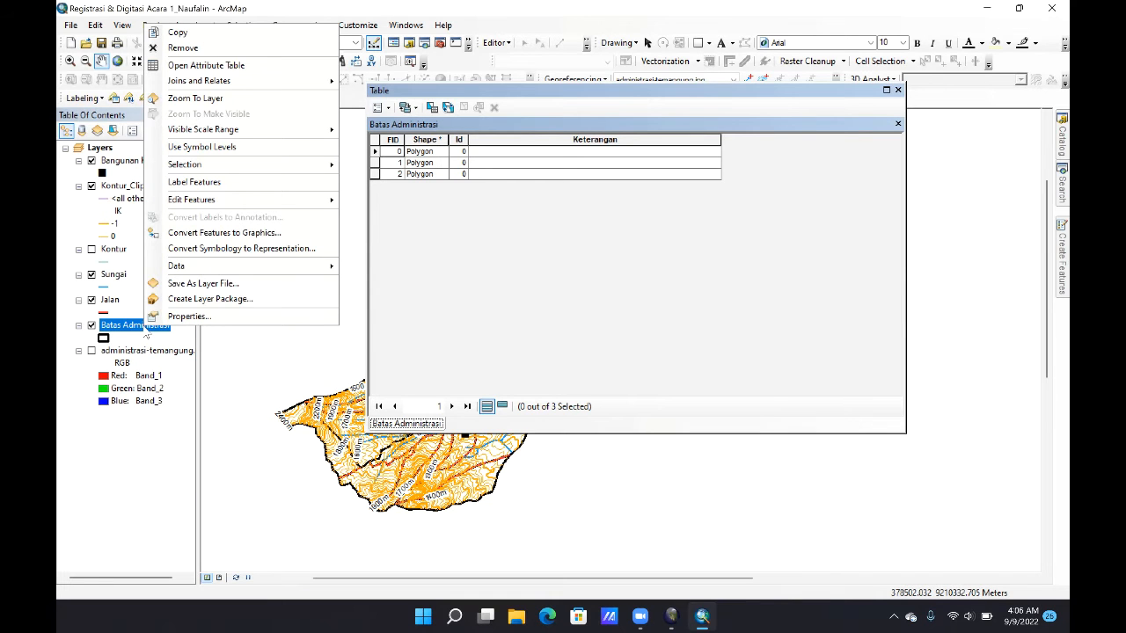
{"action": "mouse_move", "coordinate": [233, 203]}
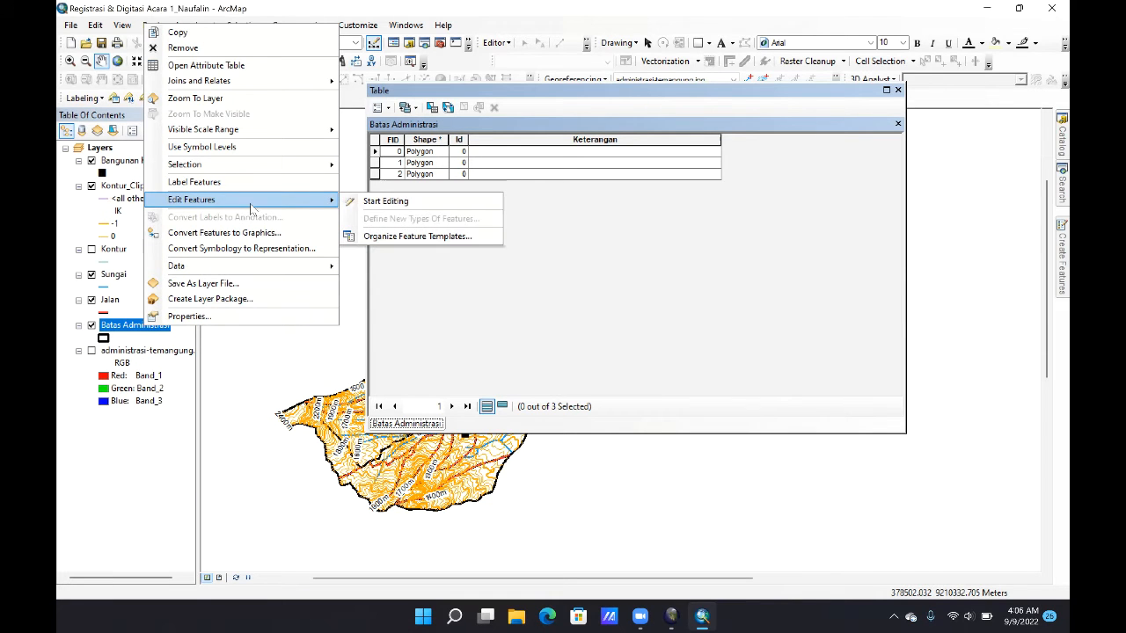
{"action": "left_click", "coordinate": [387, 200]}
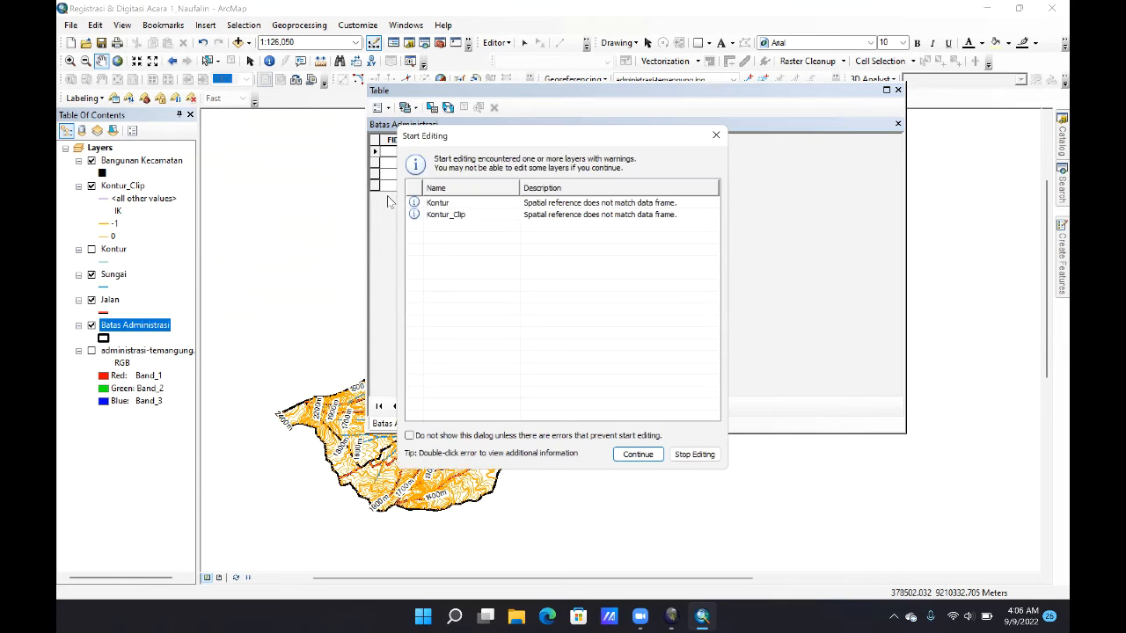
{"action": "left_click", "coordinate": [626, 455]}
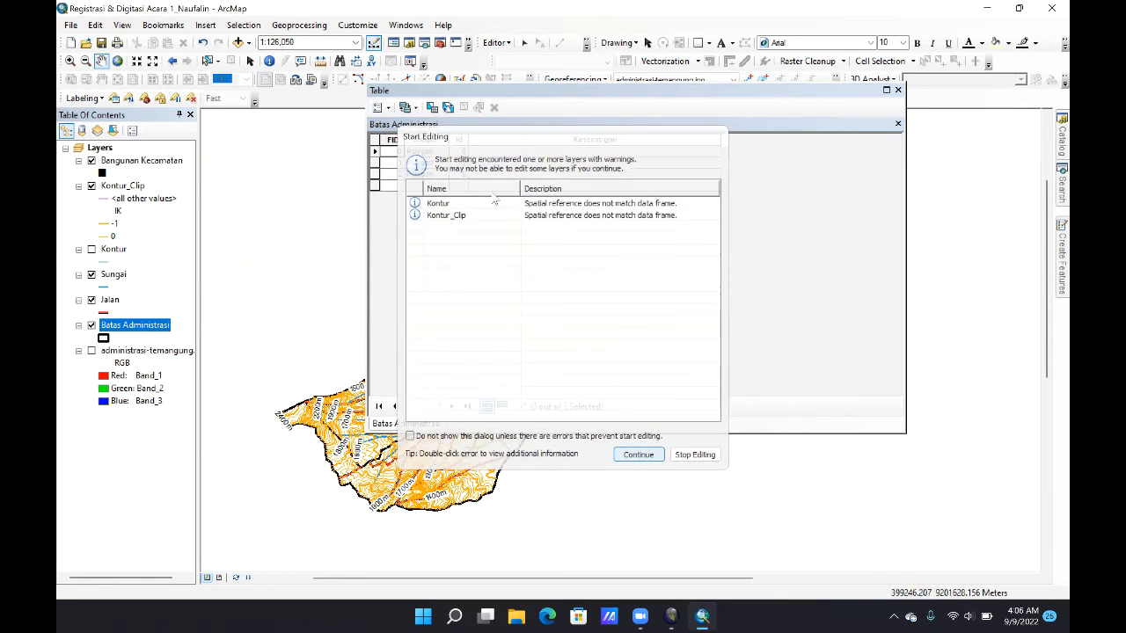
{"action": "left_click_drag", "start_coordinate": [857, 189], "coordinate": [830, 195]}
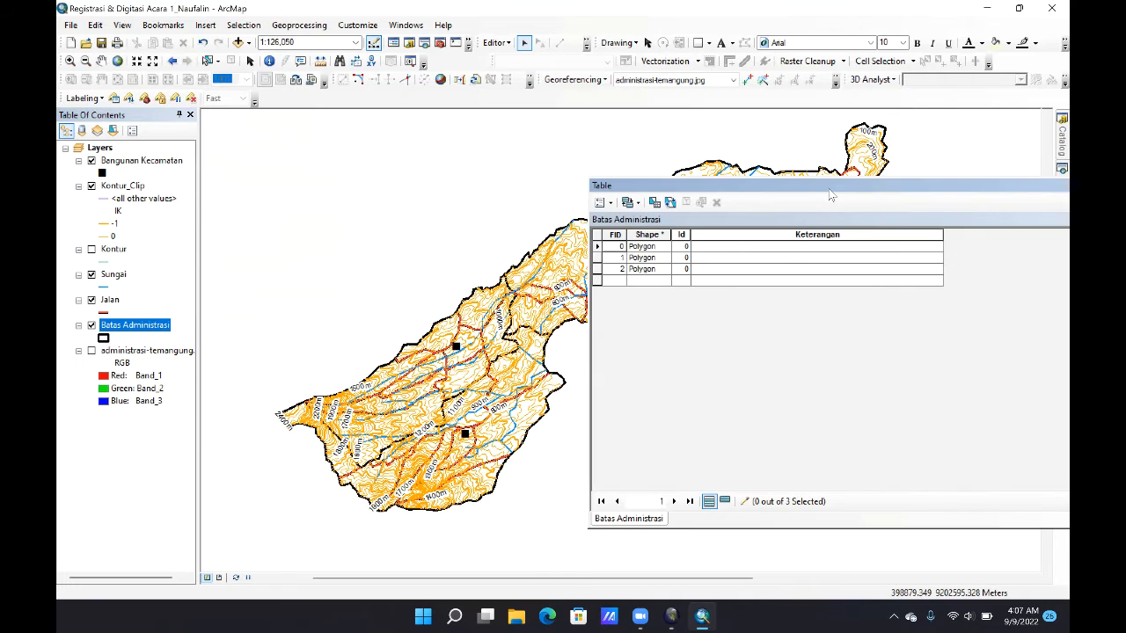
Step: Fill the Keterangan field of the three polygons with Hutan, Ladang and Semak Belukar, and close the table
{"action": "left_click", "coordinate": [747, 249]}
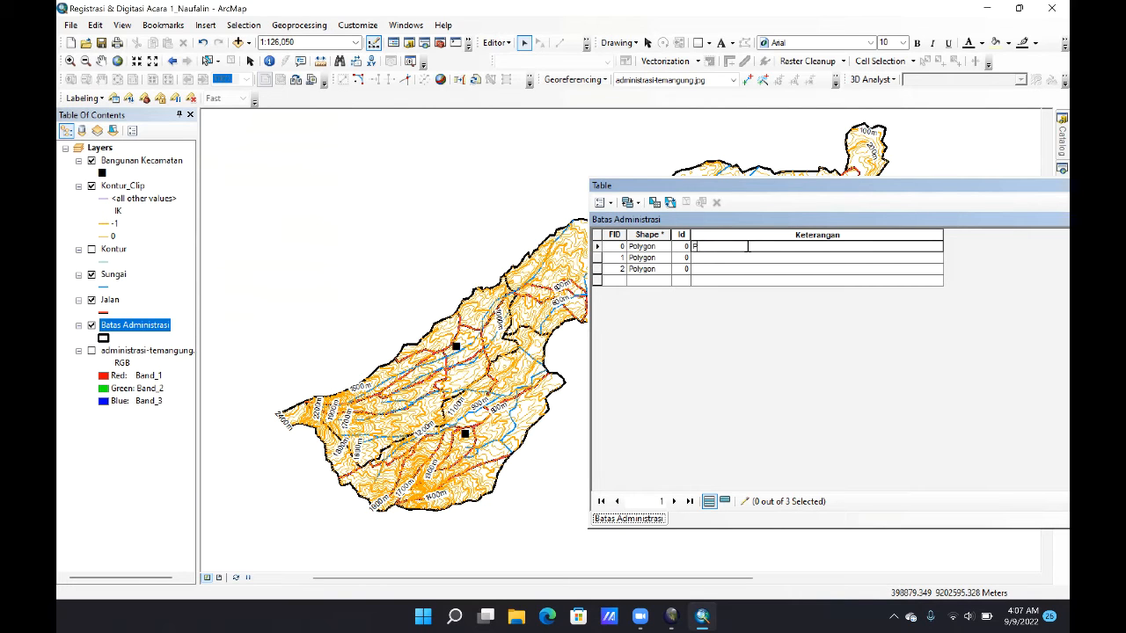
{"action": "type", "text": "Hutan"}
{"action": "left_click", "coordinate": [752, 256]}
{"action": "type", "text": "Ladang"}
{"action": "left_click", "coordinate": [747, 268]}
{"action": "type", "text": "Semak Belukar"}
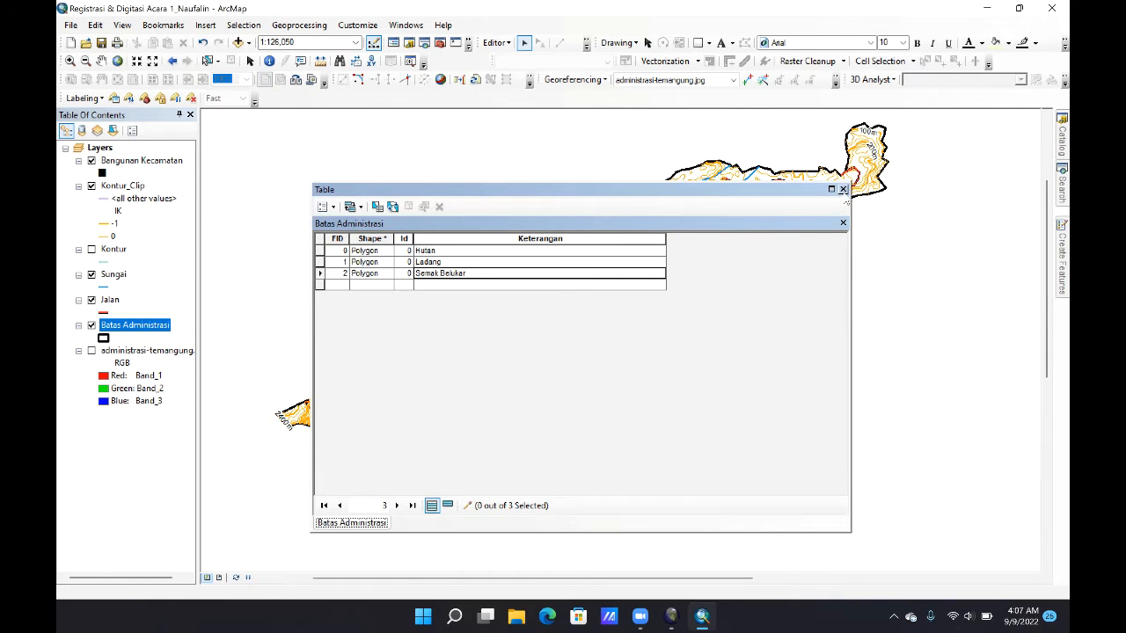
{"action": "left_click", "coordinate": [842, 189]}
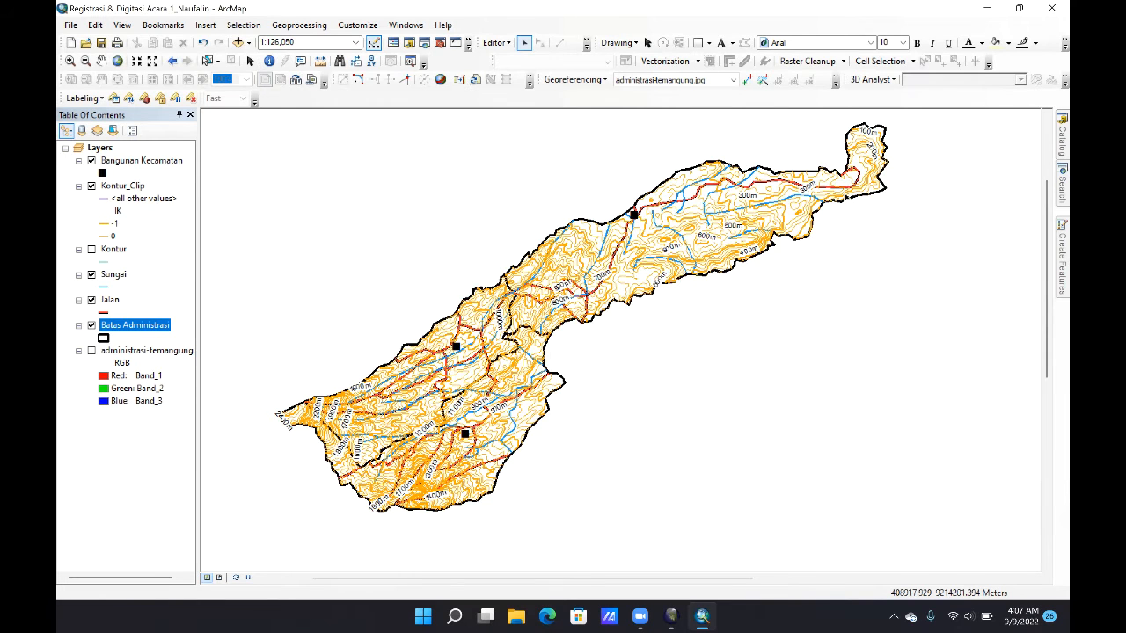
Step: Symbolize Batas Administrasi by unique values of the Keterangan field, adding all its values
{"action": "right_click", "coordinate": [132, 328]}
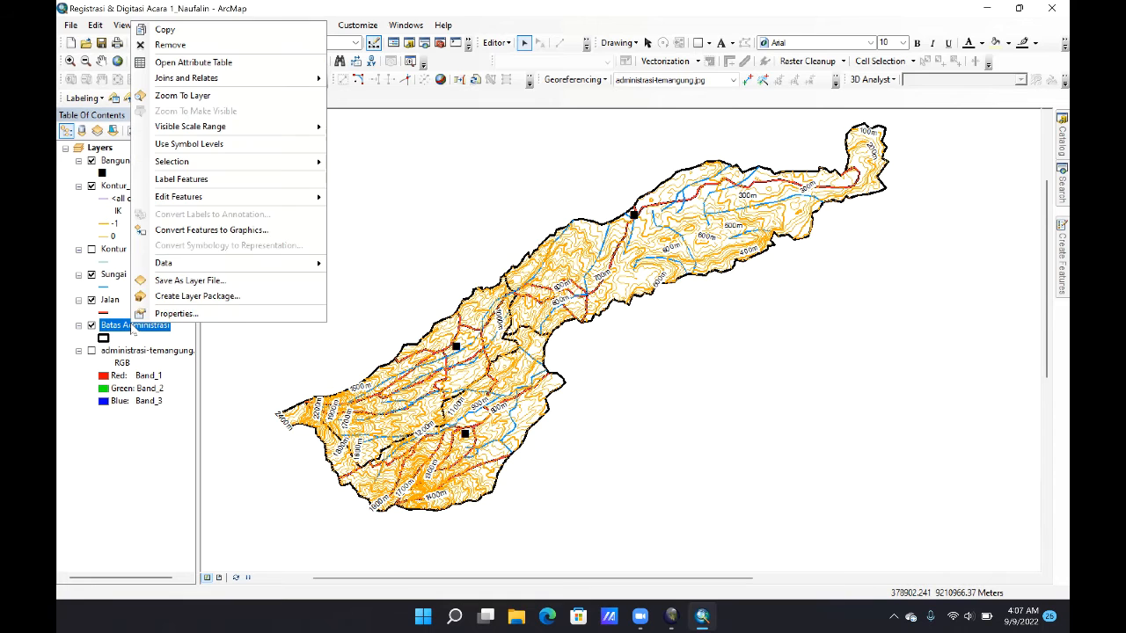
{"action": "left_click", "coordinate": [147, 310]}
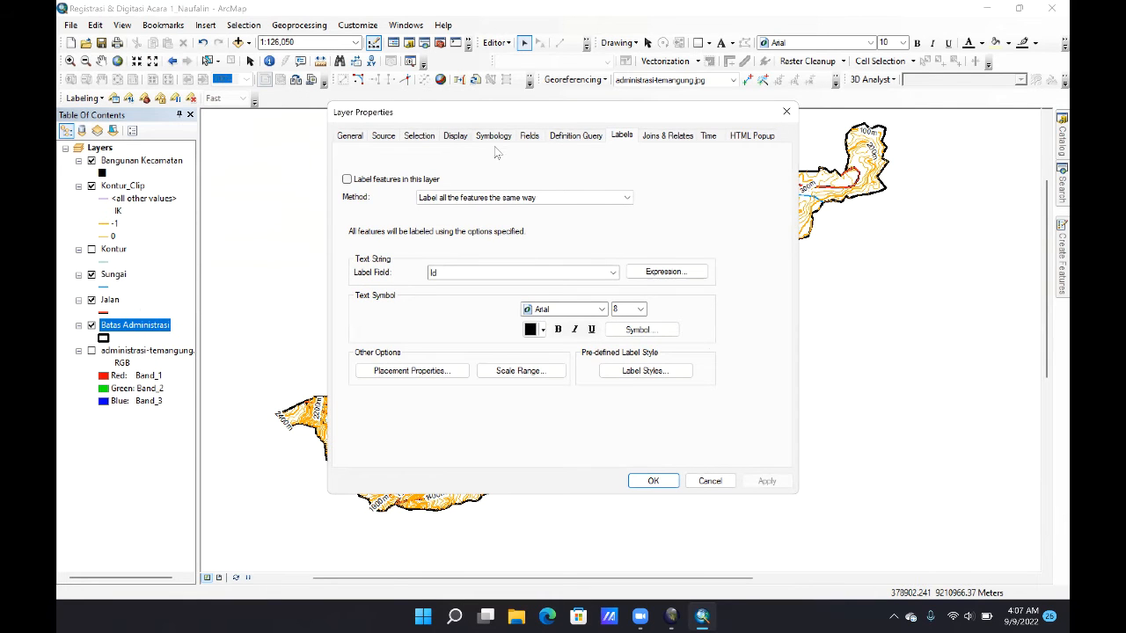
{"action": "left_click", "coordinate": [497, 138]}
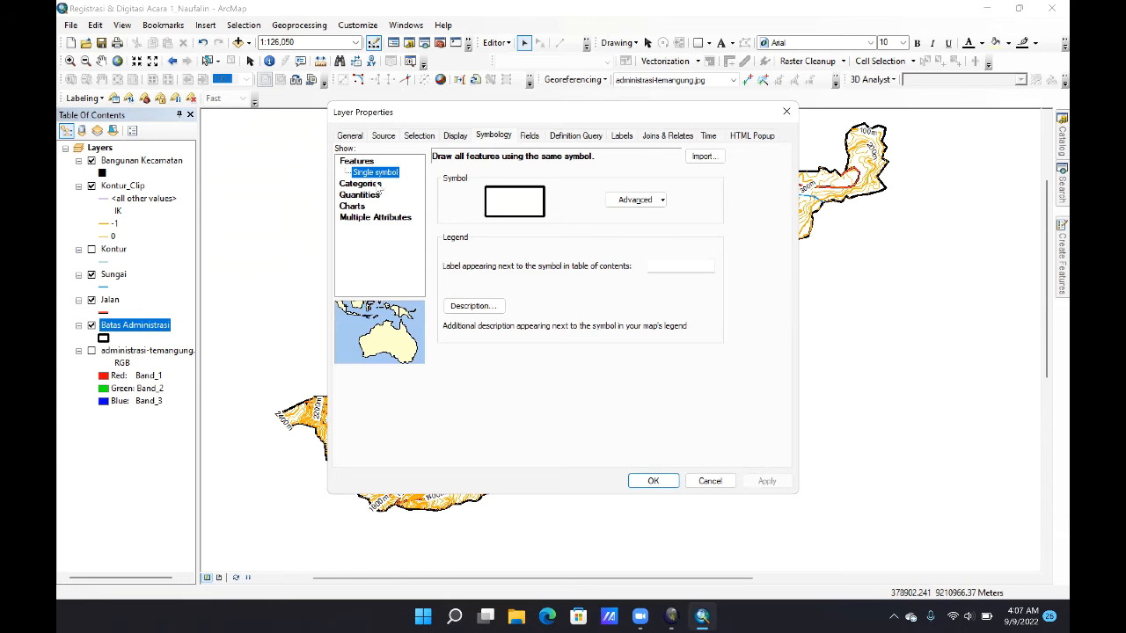
{"action": "left_click", "coordinate": [362, 184]}
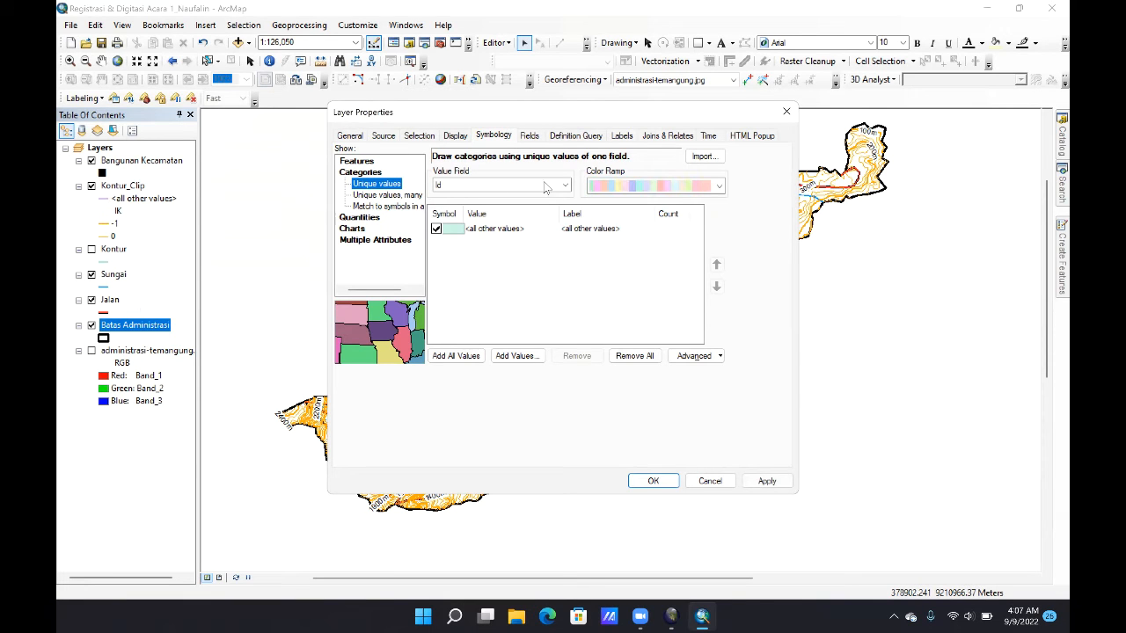
{"action": "left_click", "coordinate": [566, 186]}
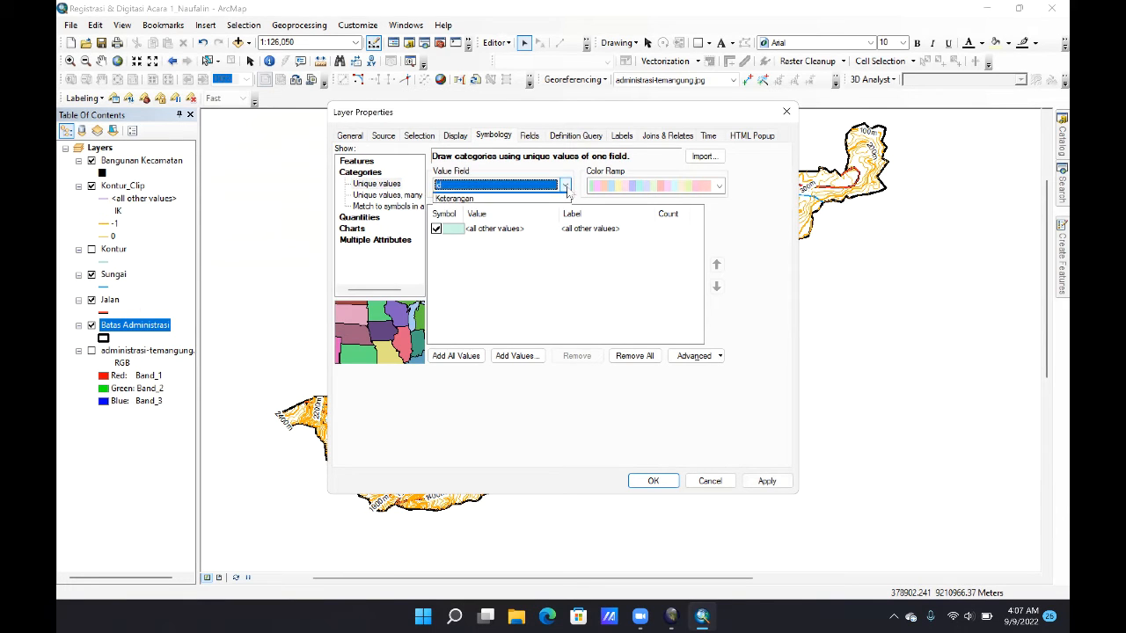
{"action": "left_click", "coordinate": [454, 208]}
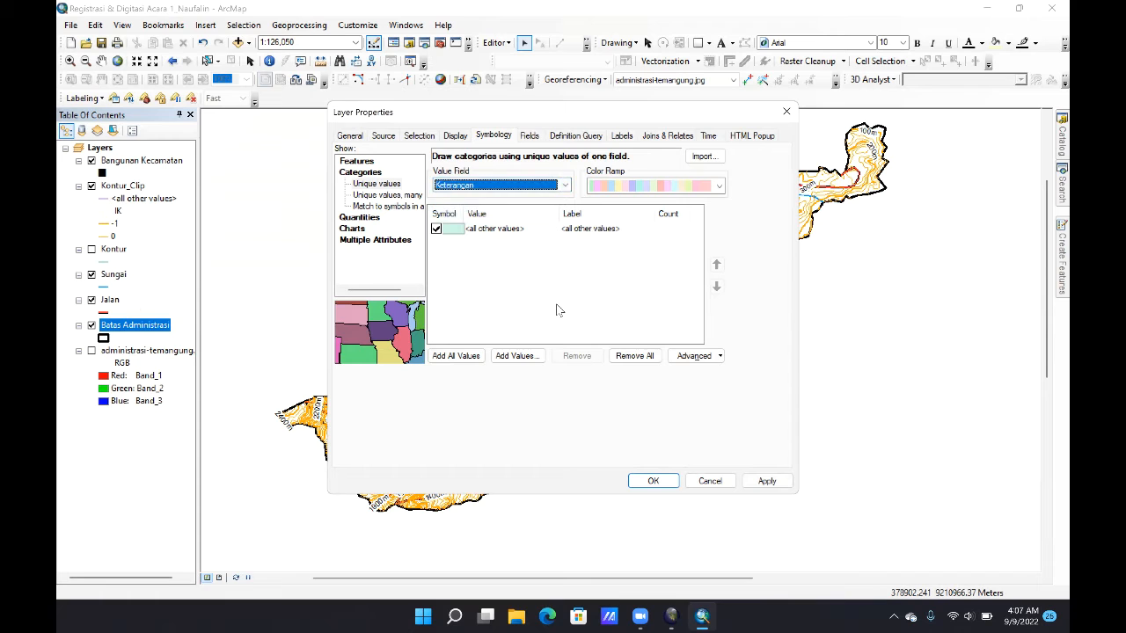
{"action": "left_click", "coordinate": [455, 357]}
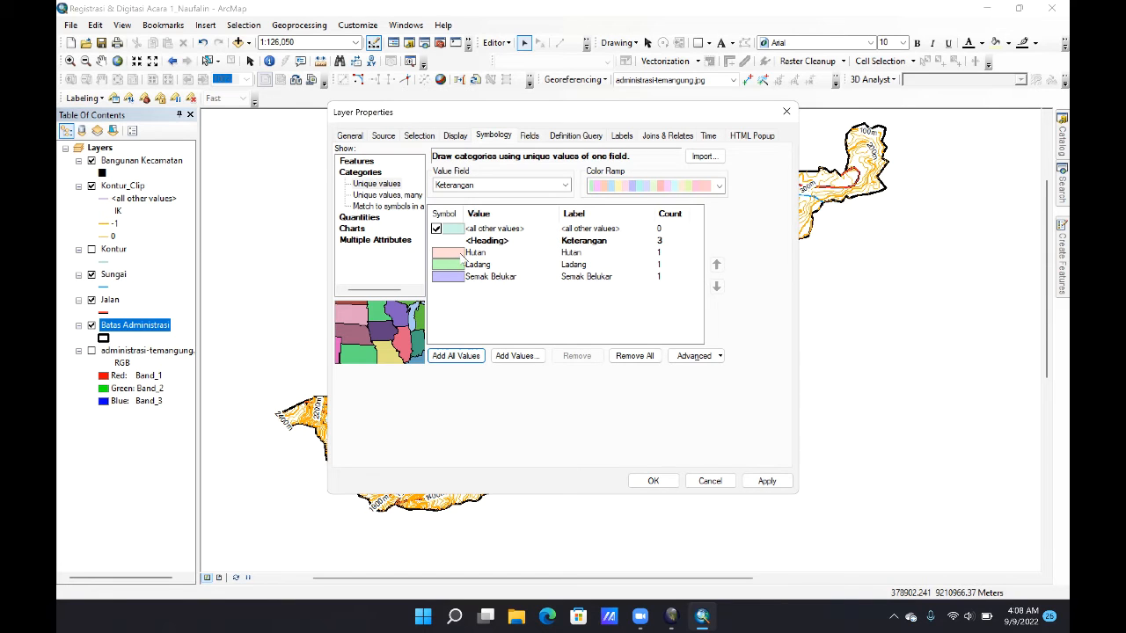
Step: Load the Simbol RBI.style file from the Prak. SIL folder into the style references for the Hutan symbol
{"action": "double_click", "coordinate": [457, 255]}
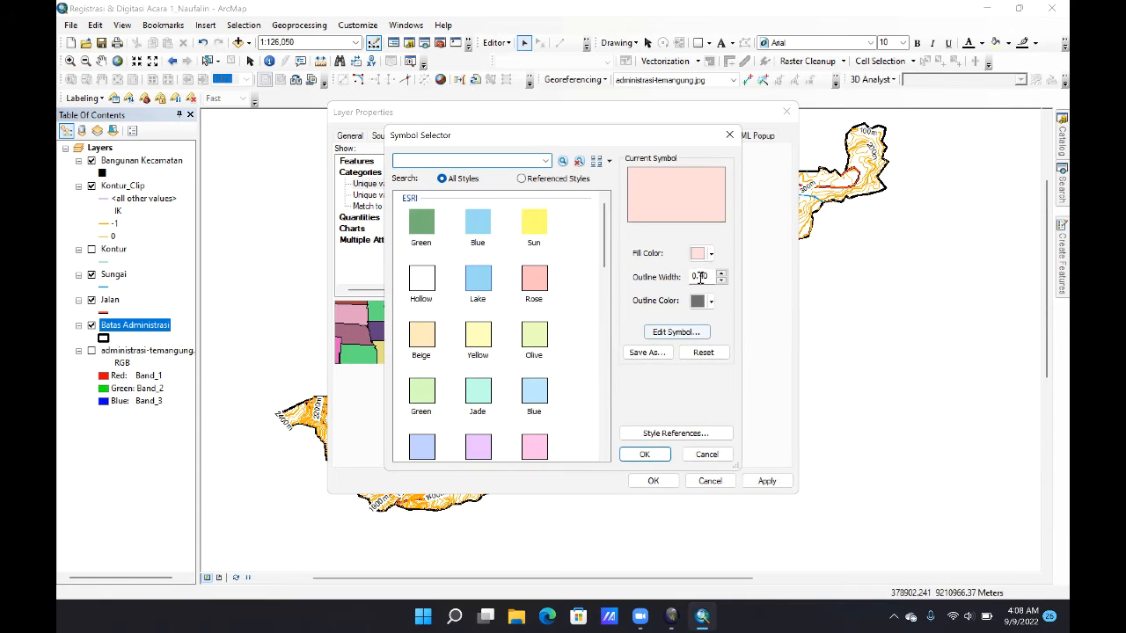
{"action": "left_click", "coordinate": [668, 433]}
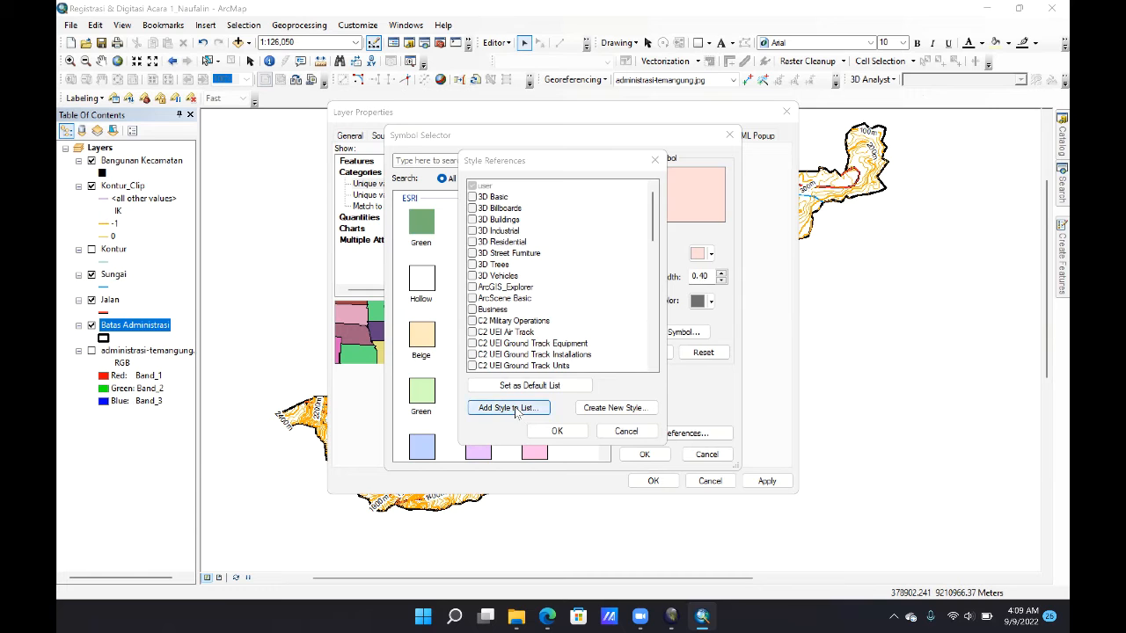
{"action": "left_click", "coordinate": [521, 412]}
{"action": "left_click", "coordinate": [613, 185]}
{"action": "left_click", "coordinate": [490, 367]}
{"action": "double_click", "coordinate": [479, 255]}
{"action": "double_click", "coordinate": [480, 250]}
{"action": "double_click", "coordinate": [470, 328]}
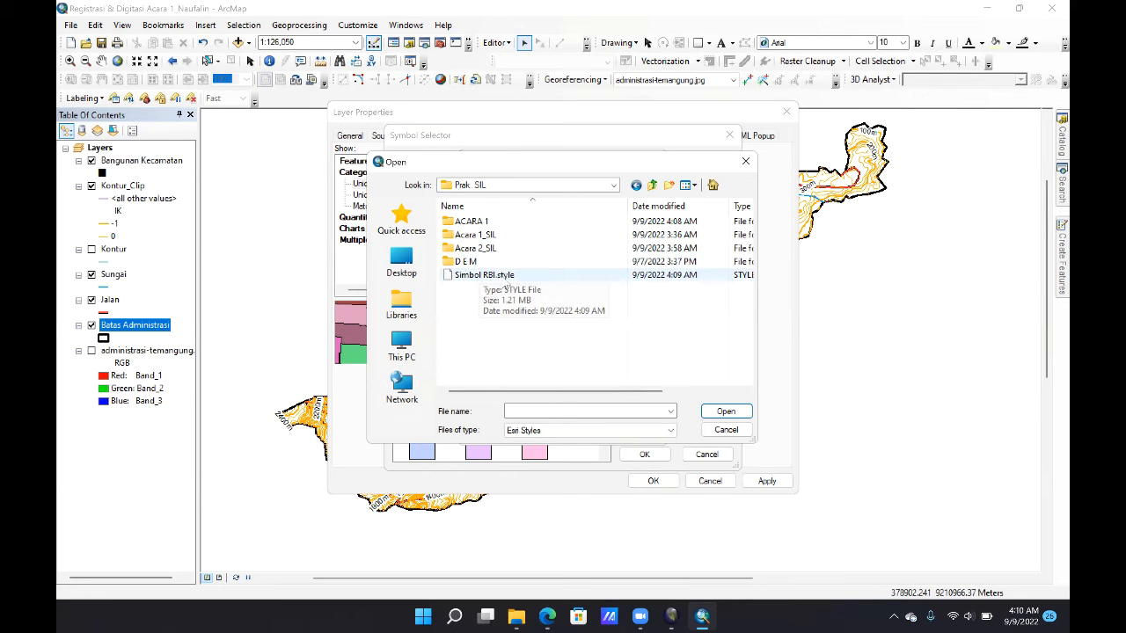
{"action": "left_click", "coordinate": [492, 275]}
{"action": "left_click", "coordinate": [725, 411]}
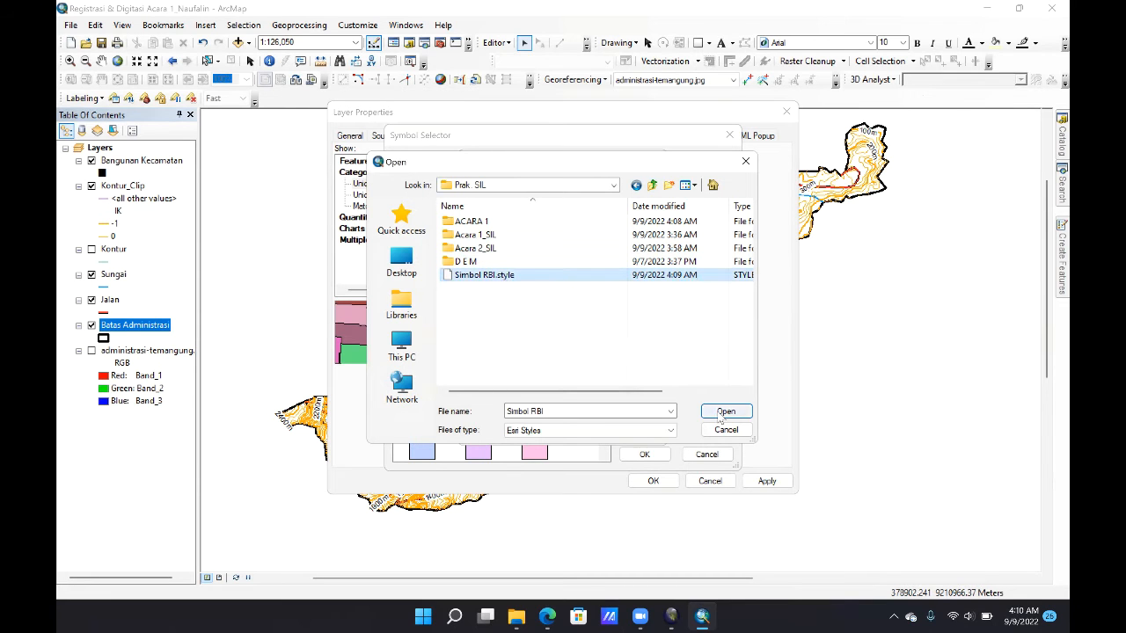
{"action": "left_click", "coordinate": [576, 431]}
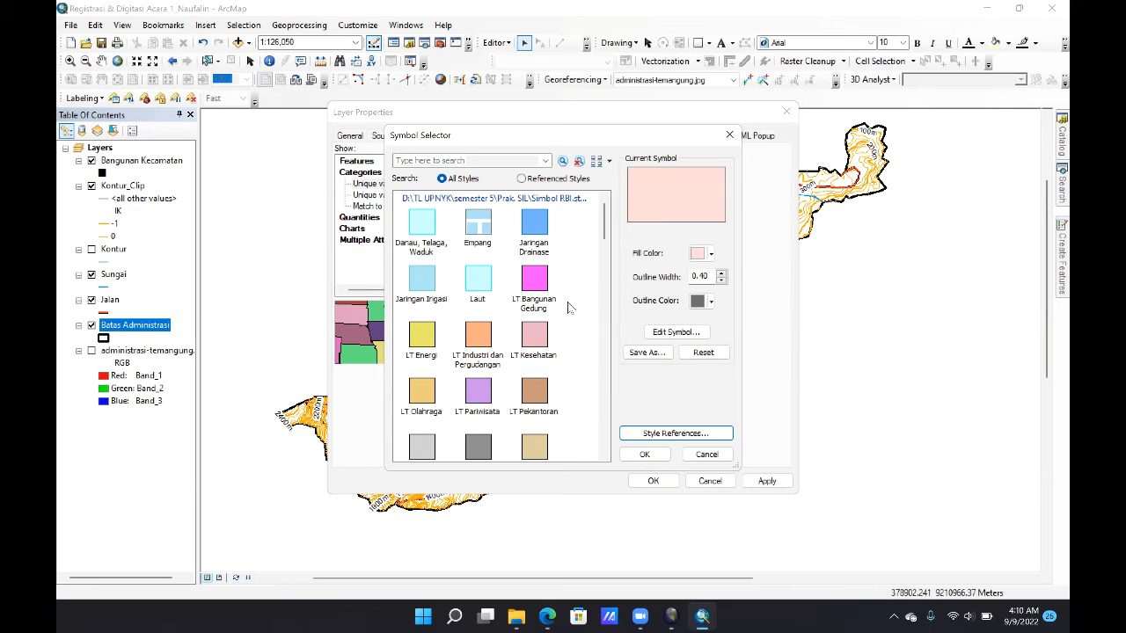
Step: Choose the LTT Hutan fill from the Simbol RBI style for the Hutan category
{"action": "scroll", "coordinate": [567, 303], "scroll_direction": "down", "scroll_amount": 3}
{"action": "scroll", "coordinate": [567, 302], "scroll_direction": "down", "scroll_amount": 3}
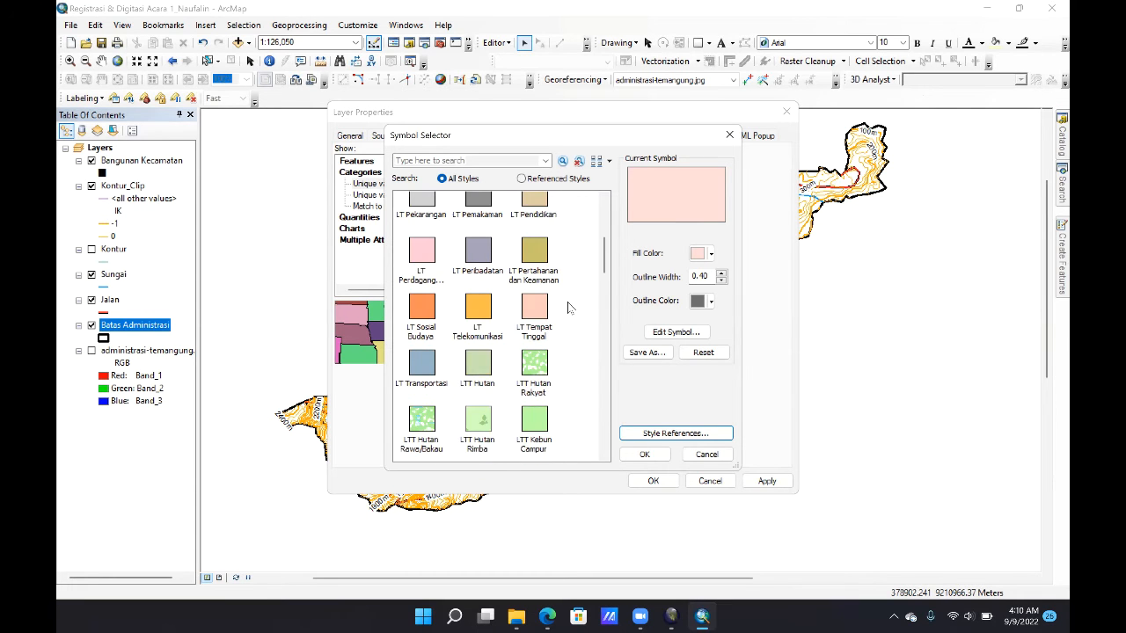
{"action": "left_click", "coordinate": [476, 366]}
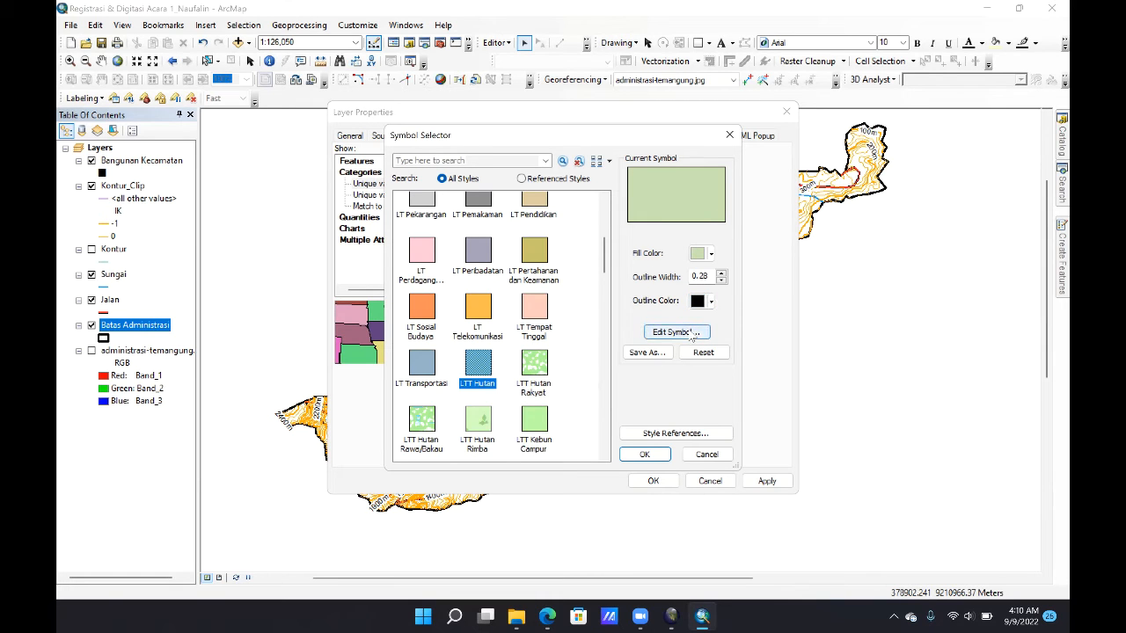
Step: Give the Hutan fill the Batas Kecamatan line as outline, with its orange line layer switched off
{"action": "left_click", "coordinate": [691, 334]}
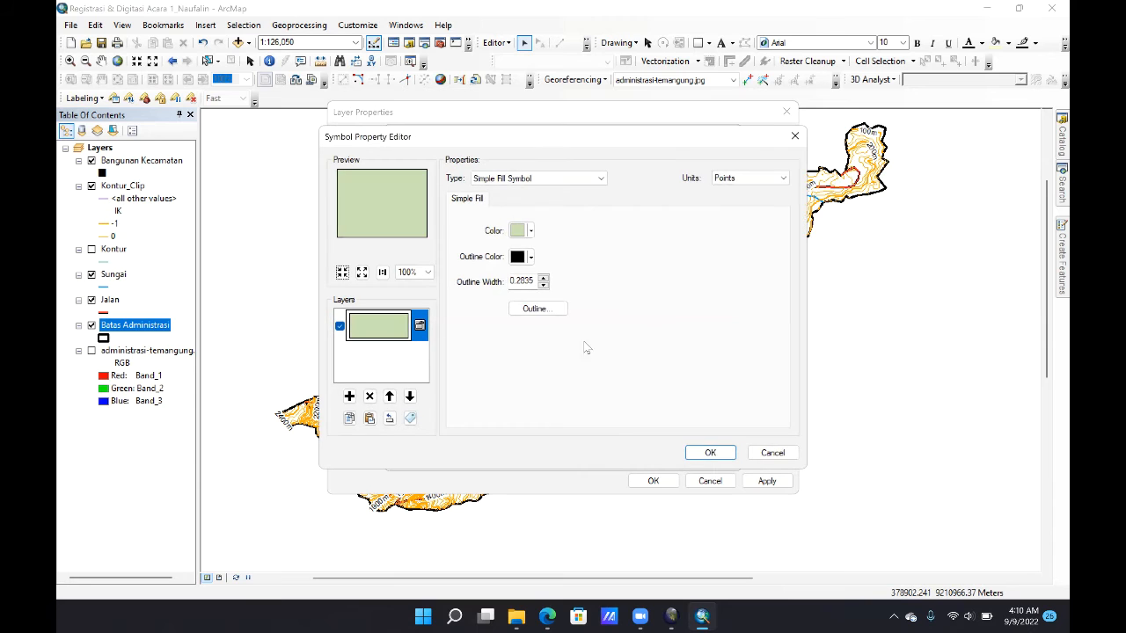
{"action": "left_click", "coordinate": [538, 309]}
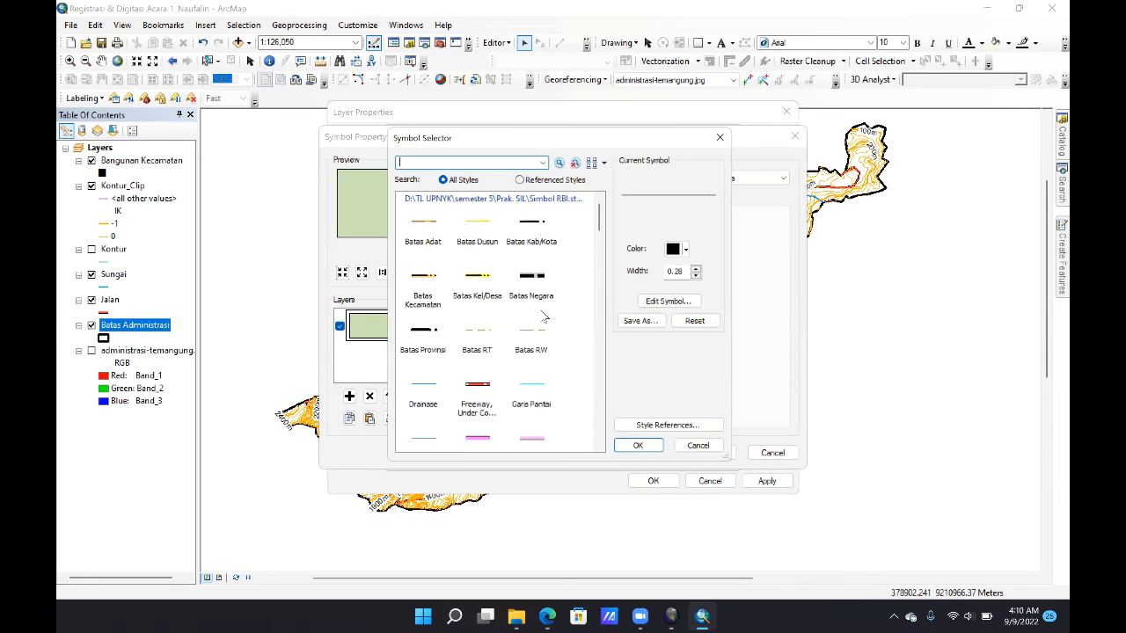
{"action": "left_click", "coordinate": [421, 295]}
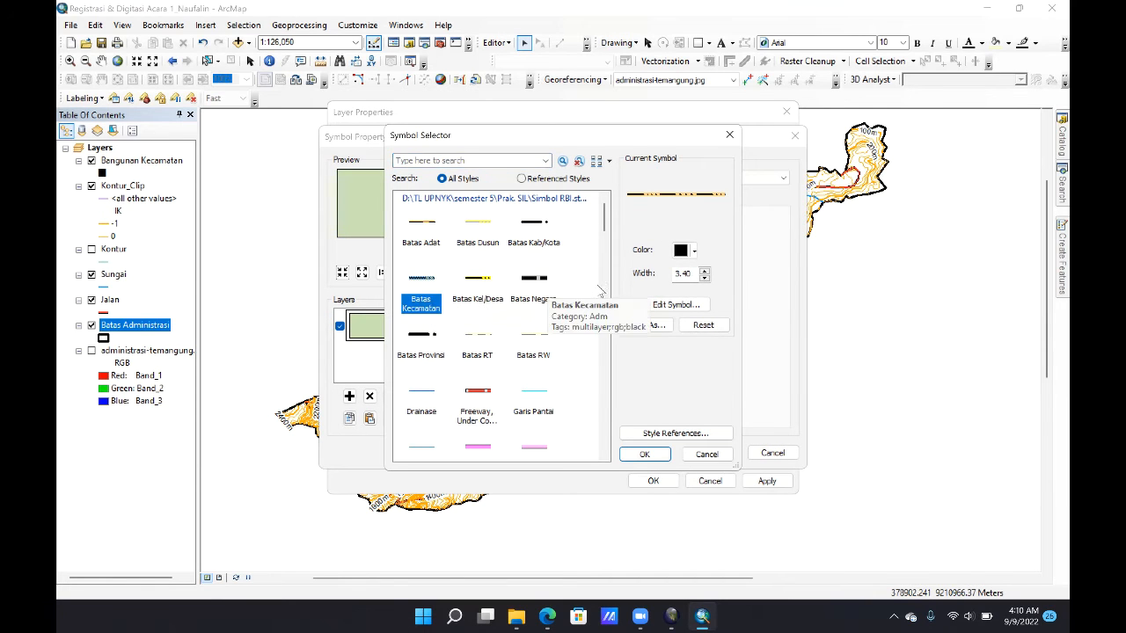
{"action": "left_click", "coordinate": [644, 454]}
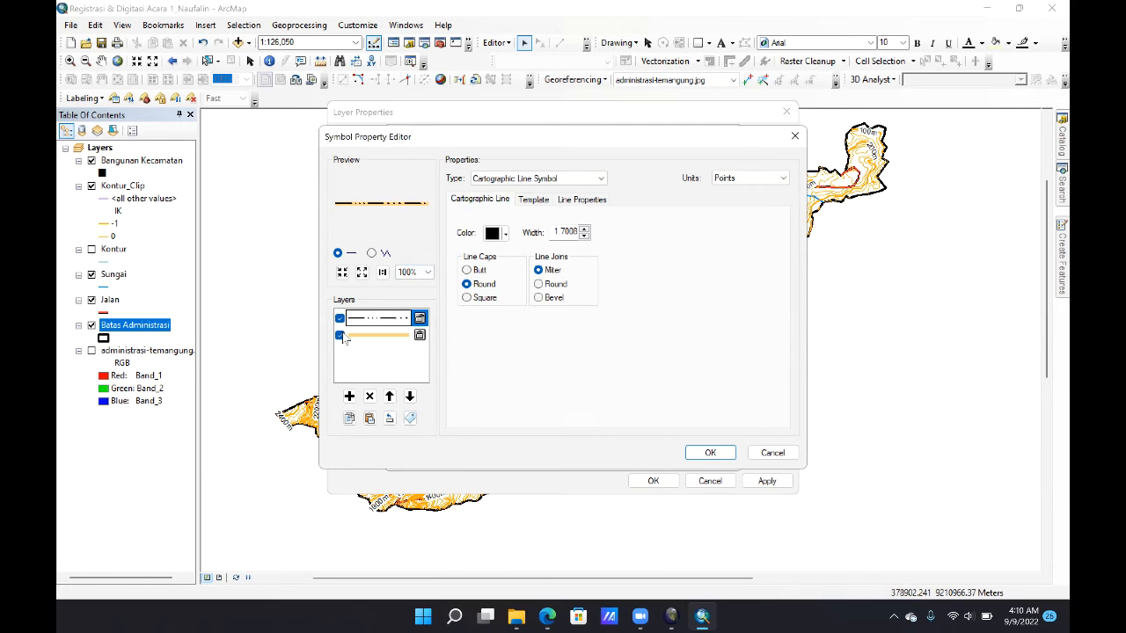
{"action": "left_click", "coordinate": [340, 335]}
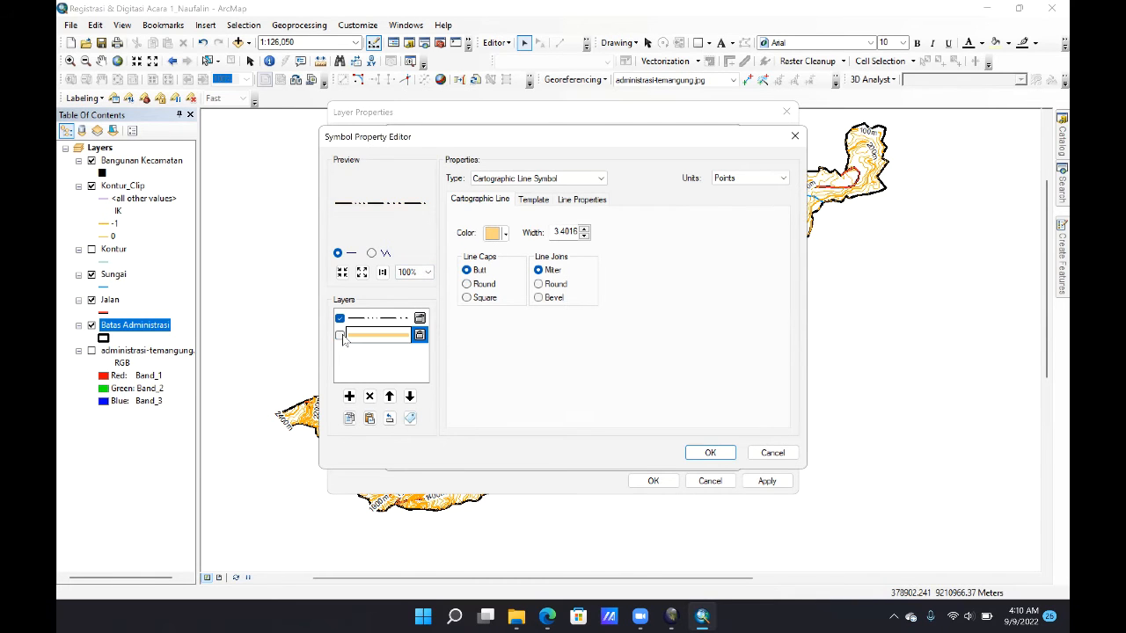
{"action": "left_click", "coordinate": [709, 454]}
Step: Set the Hutan outline width to 1 and confirm the symbol
{"action": "left_click", "coordinate": [704, 280]}
{"action": "left_click", "coordinate": [704, 279]}
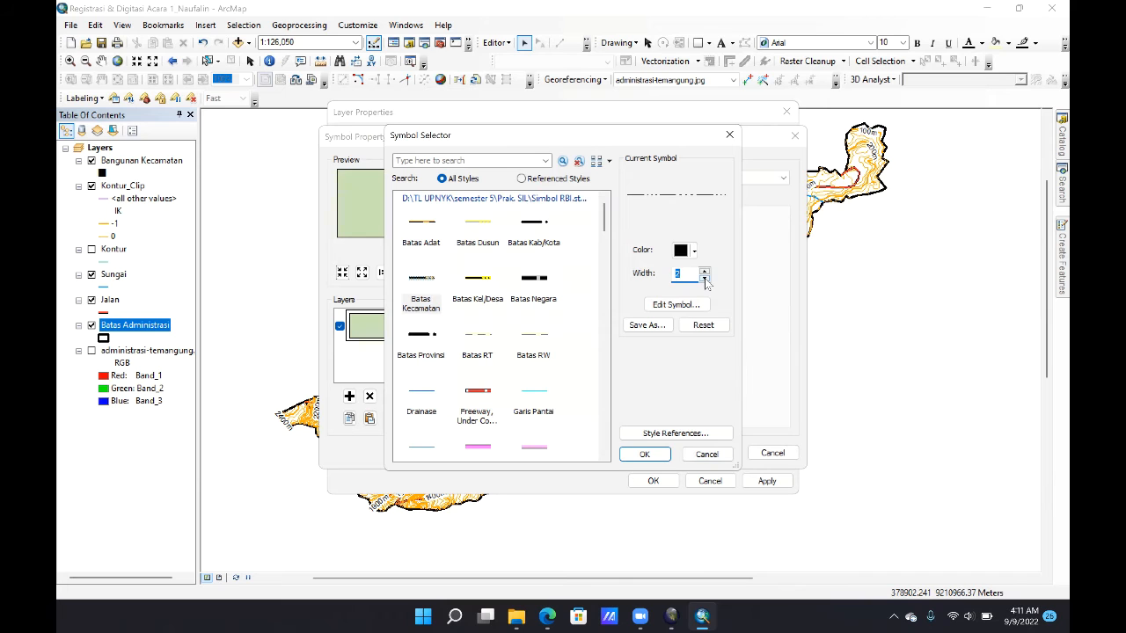
{"action": "left_click", "coordinate": [645, 454]}
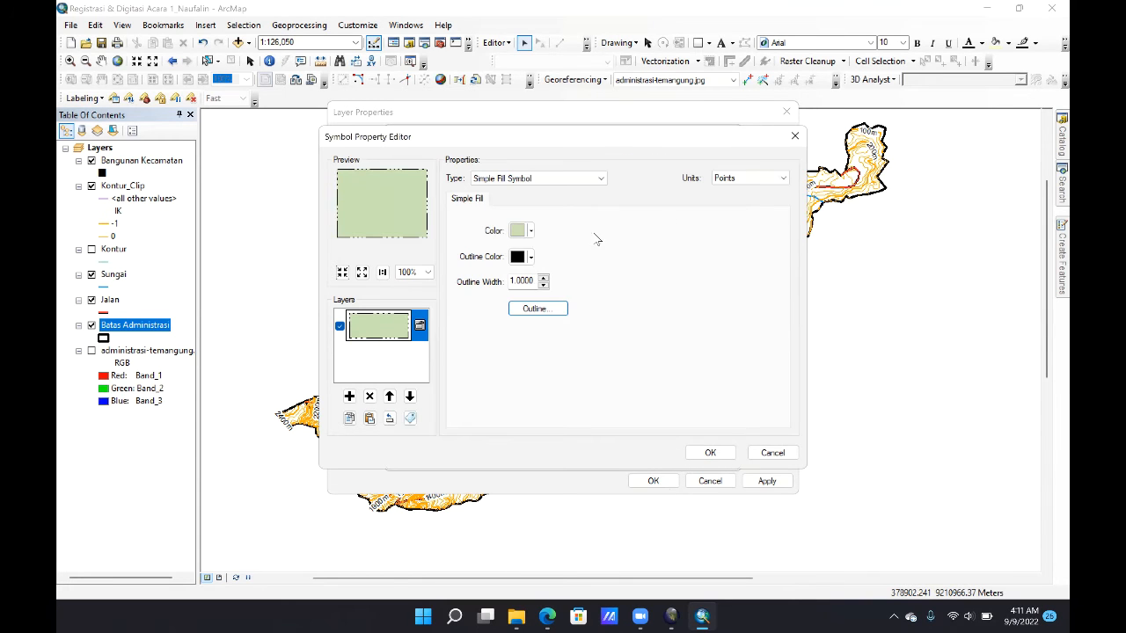
{"action": "left_click", "coordinate": [711, 453]}
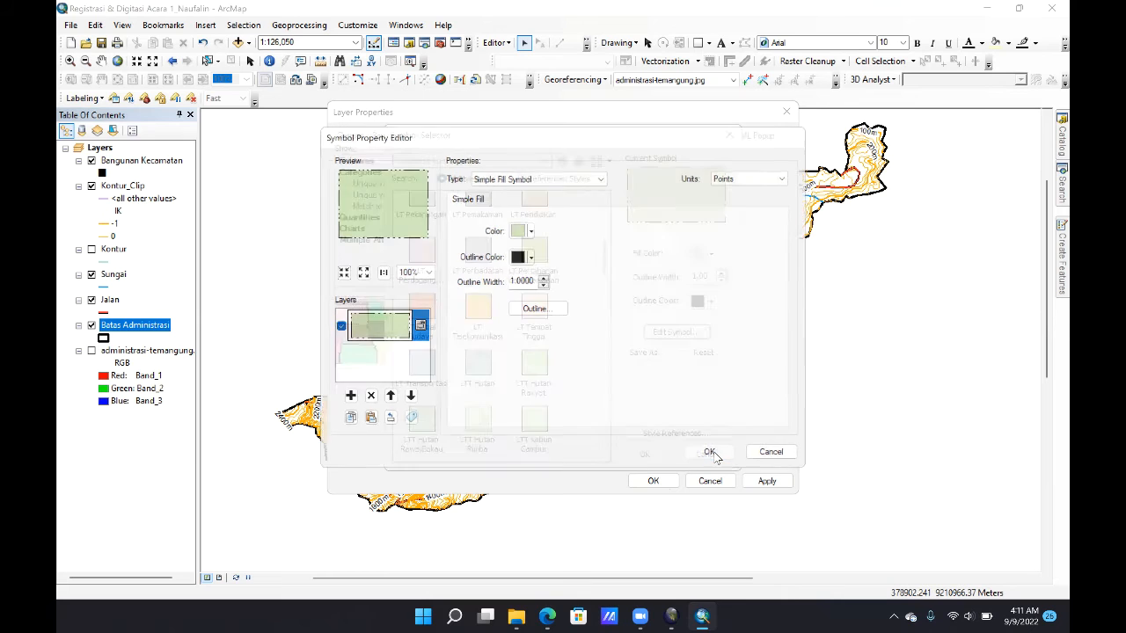
{"action": "left_click", "coordinate": [663, 458]}
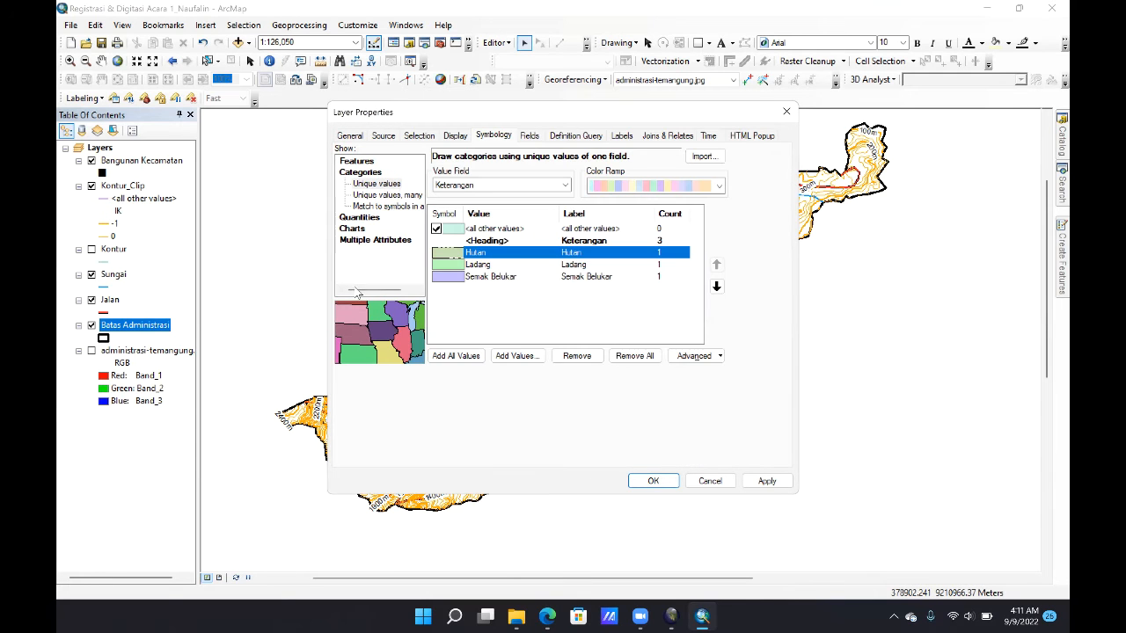
Step: Give the Ladang category a yellow fill outlined with Batas Kecamatan, its orange line layer switched off and width 1
{"action": "double_click", "coordinate": [451, 268]}
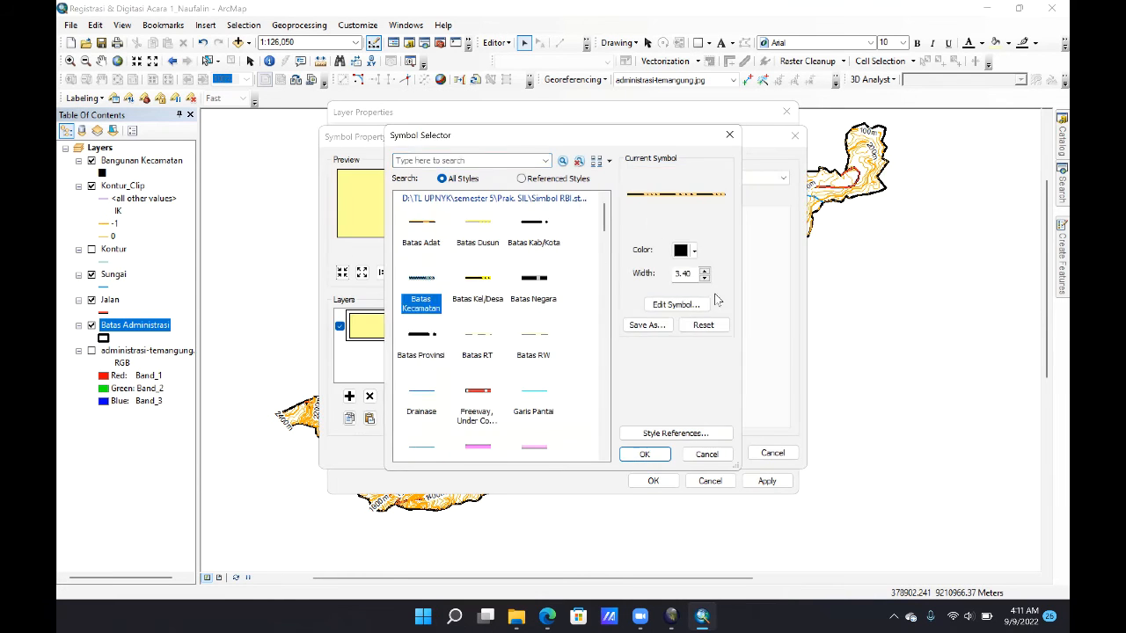
{"action": "left_click", "coordinate": [676, 305]}
{"action": "left_click", "coordinate": [340, 335]}
{"action": "left_click", "coordinate": [711, 453]}
{"action": "left_click", "coordinate": [705, 278]}
{"action": "left_click", "coordinate": [645, 454]}
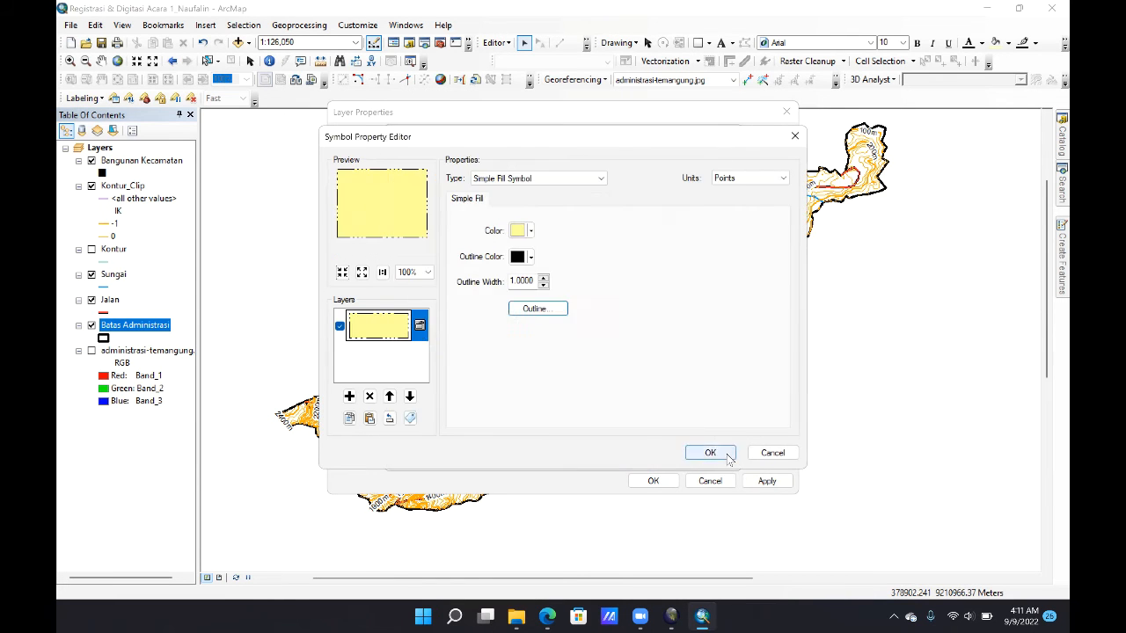
{"action": "left_click", "coordinate": [727, 454]}
{"action": "left_click", "coordinate": [644, 454]}
Step: Give the Semak Belukar category a green-speckled fill outlined with Batas Kecamatan, with the outline's orange line layer switched off
{"action": "left_click", "coordinate": [448, 278]}
{"action": "double_click", "coordinate": [448, 277]}
{"action": "left_click", "coordinate": [673, 329]}
{"action": "left_click", "coordinate": [695, 307]}
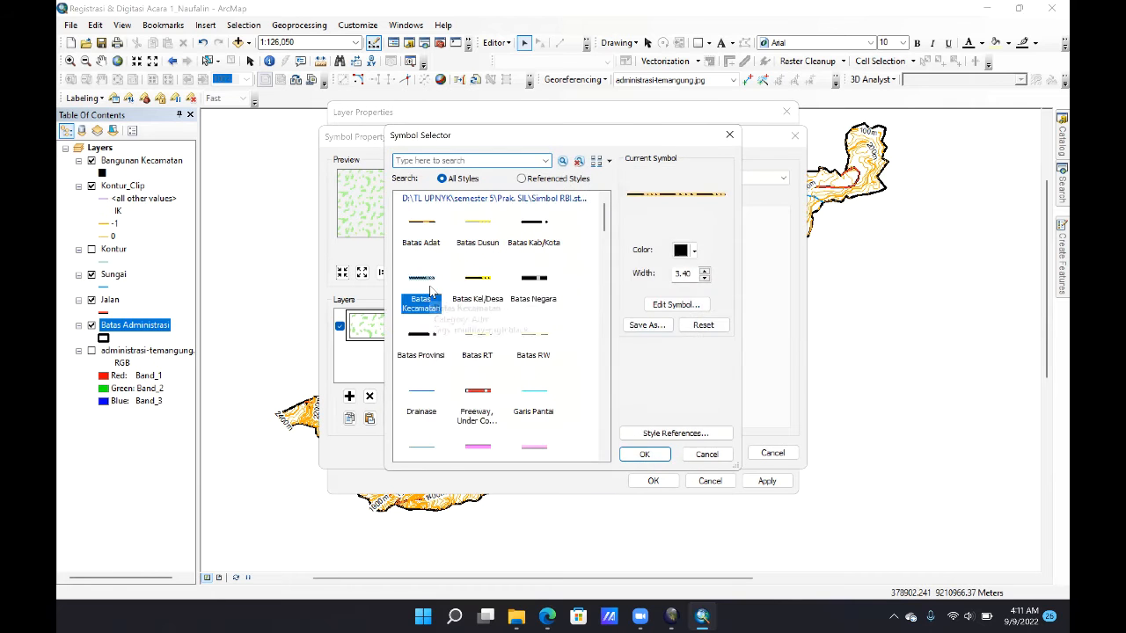
{"action": "left_click", "coordinate": [675, 305]}
{"action": "left_click", "coordinate": [340, 336]}
{"action": "left_click", "coordinate": [711, 453]}
{"action": "left_click", "coordinate": [645, 455]}
{"action": "left_click", "coordinate": [713, 453]}
{"action": "left_click", "coordinate": [644, 455]}
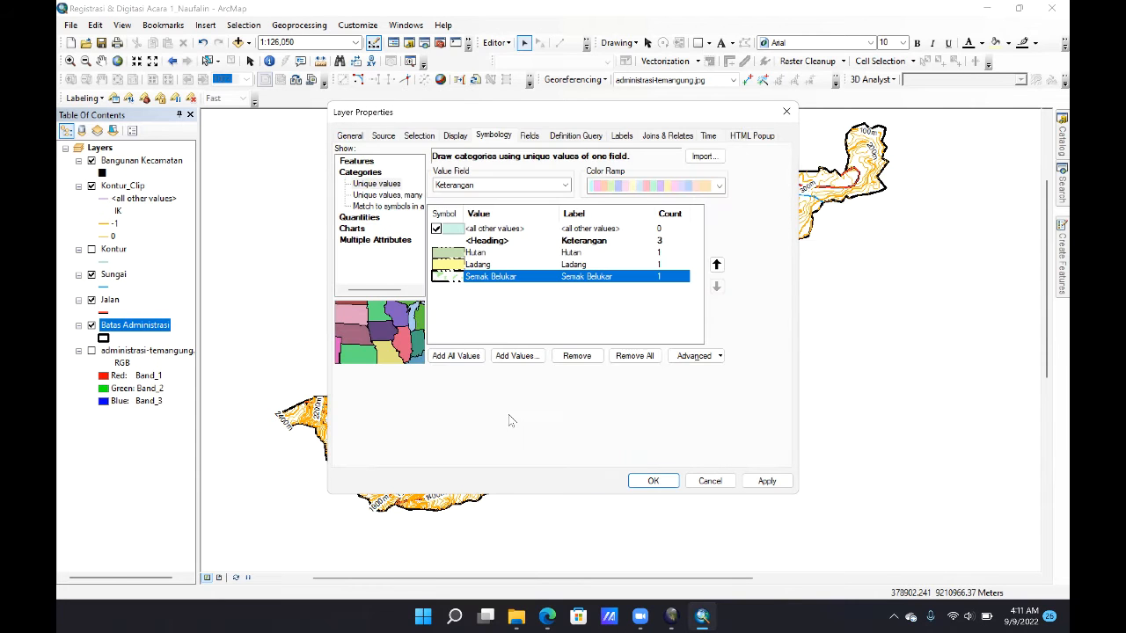
Step: Reduce the Semak Belukar outline width and apply the symbology to the layer
{"action": "double_click", "coordinate": [449, 276]}
{"action": "left_click", "coordinate": [722, 281]}
{"action": "left_click", "coordinate": [645, 455]}
{"action": "left_click", "coordinate": [766, 483]}
Step: Turn on labels for Batas Administrasi using the Keterangan field in Times New Roman
{"action": "left_click", "coordinate": [622, 138]}
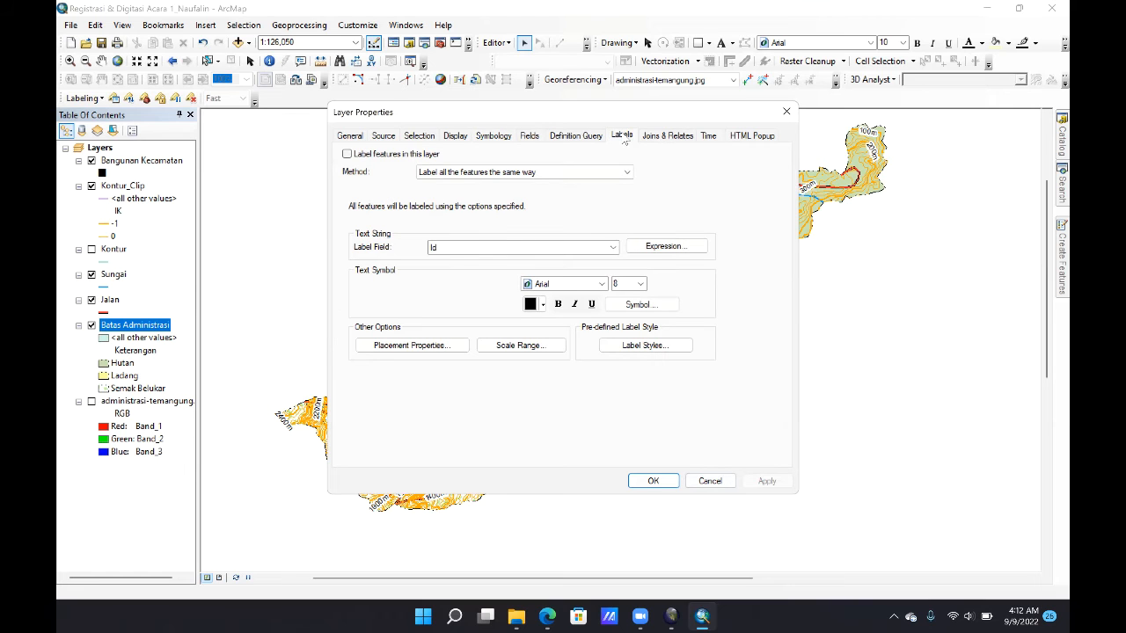
{"action": "left_click", "coordinate": [346, 153]}
{"action": "left_click", "coordinate": [613, 247]}
{"action": "left_click", "coordinate": [580, 285]}
{"action": "left_click", "coordinate": [576, 285]}
{"action": "key", "text": "Return"}
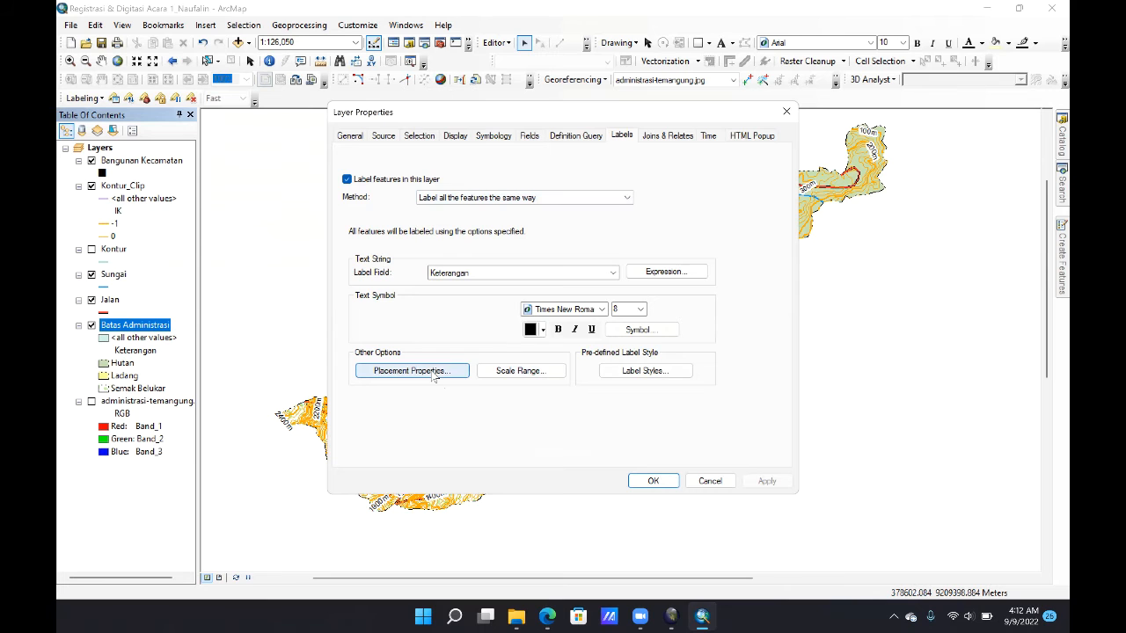
Step: Set the label placement to remove duplicate labels and apply the Batas Administrasi layer properties
{"action": "left_click", "coordinate": [434, 373]}
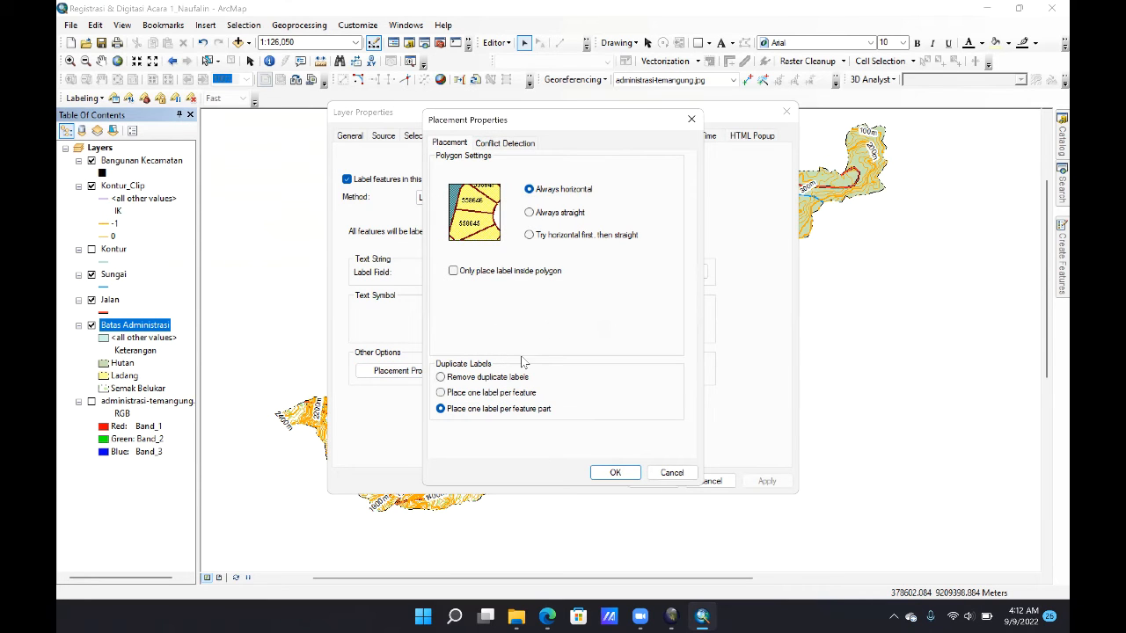
{"action": "left_click", "coordinate": [480, 383]}
{"action": "left_click", "coordinate": [523, 144]}
{"action": "left_click", "coordinate": [614, 471]}
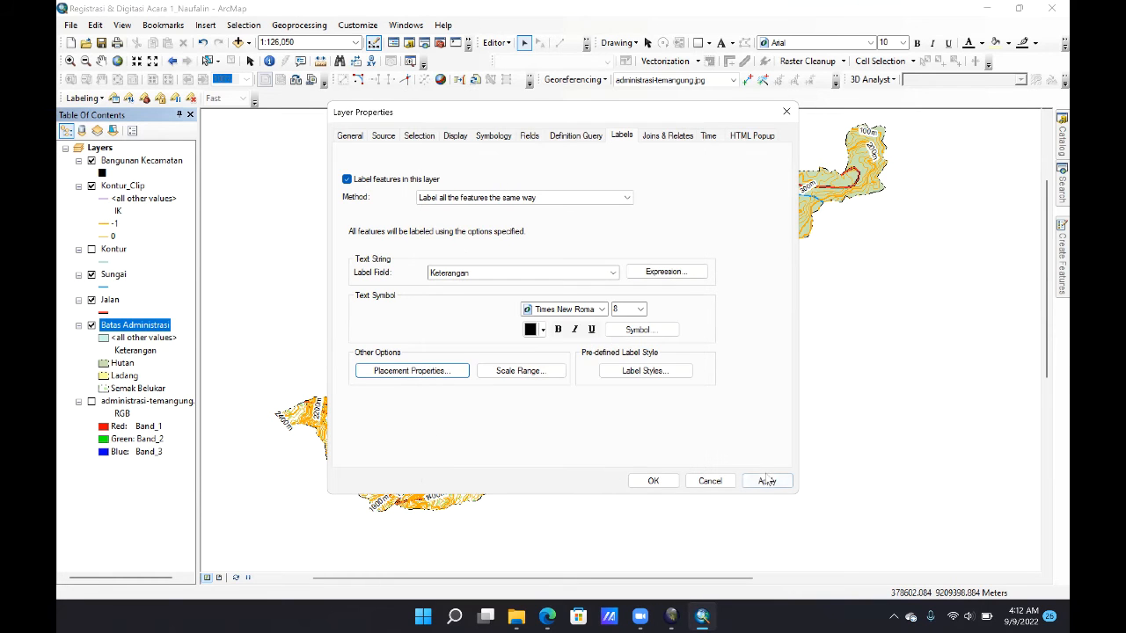
{"action": "left_click", "coordinate": [765, 480]}
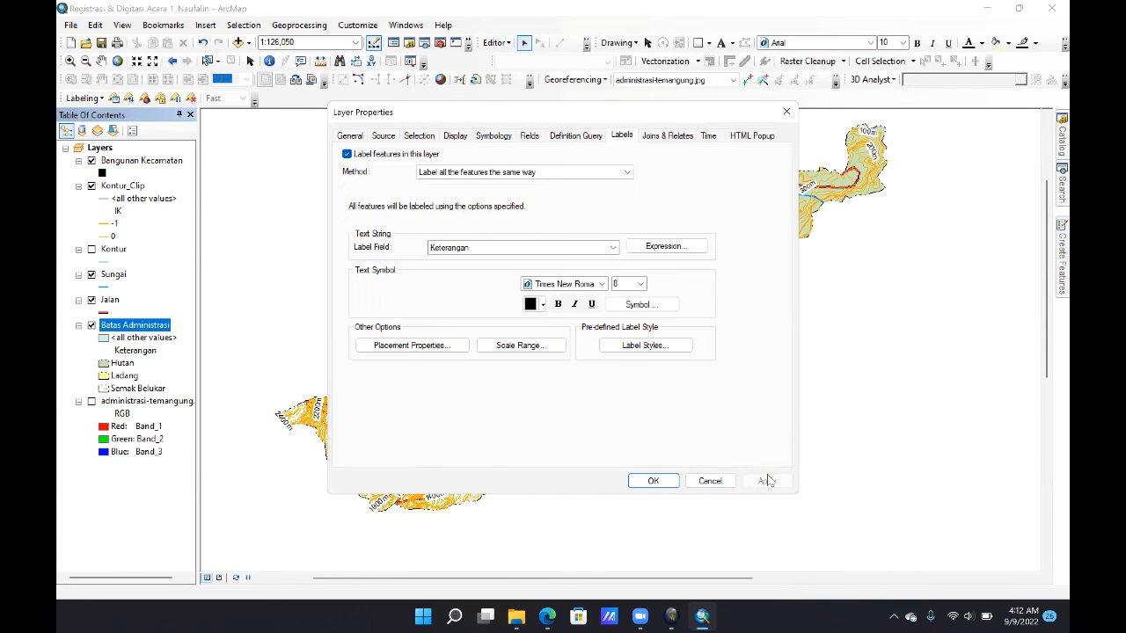
{"action": "left_click", "coordinate": [652, 481]}
Step: Stop the edit session and save the edits
{"action": "left_click", "coordinate": [109, 300]}
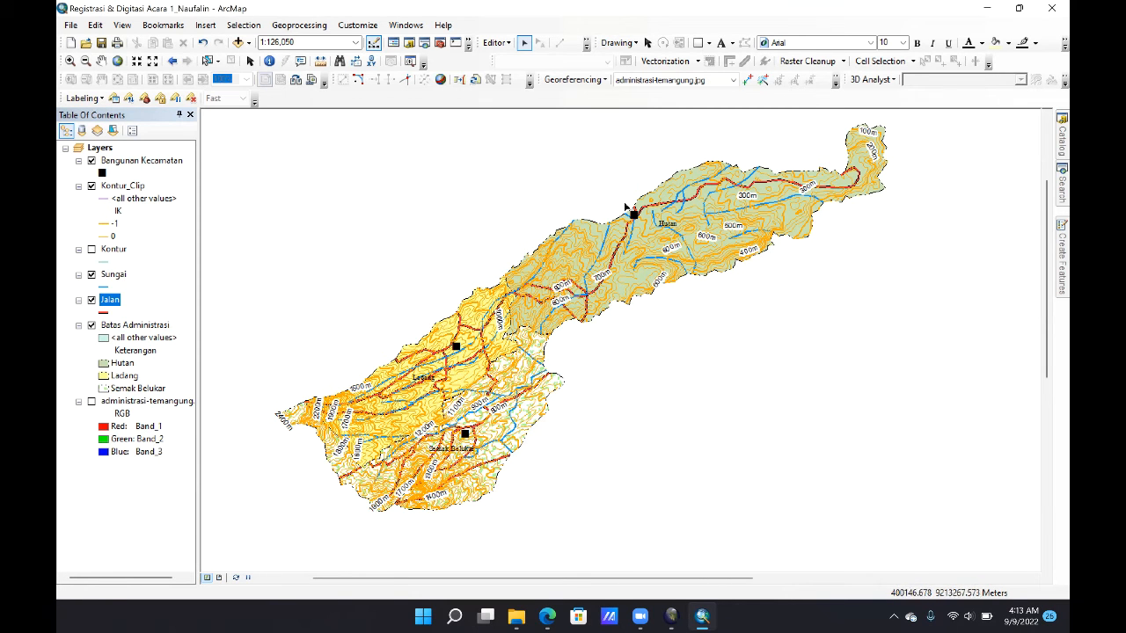
{"action": "left_click", "coordinate": [495, 42]}
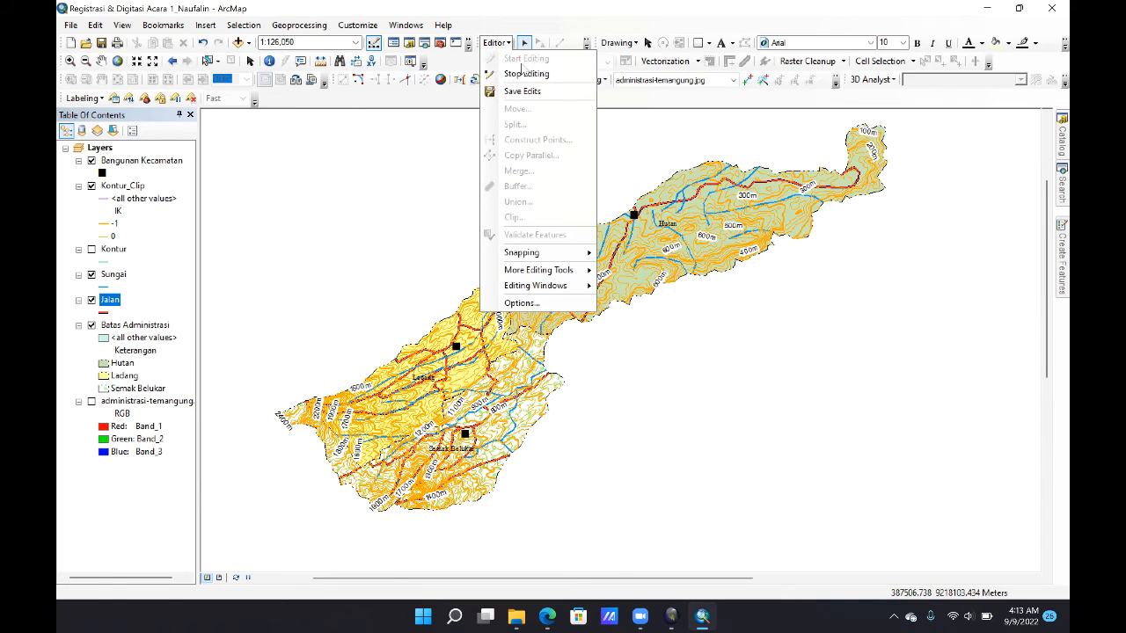
{"action": "left_click", "coordinate": [526, 74]}
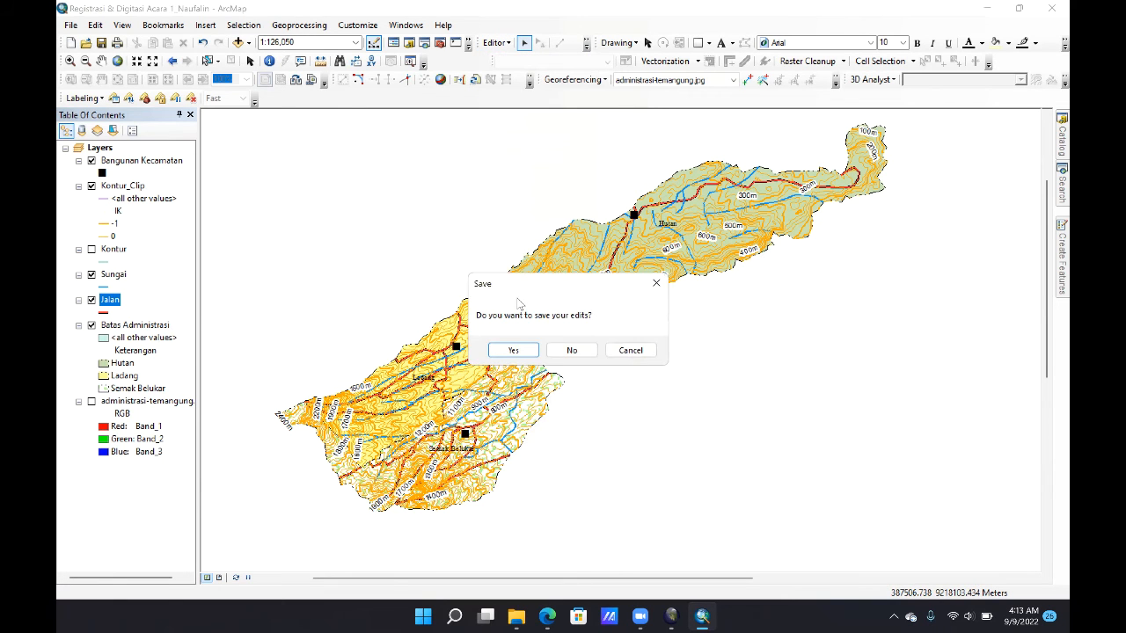
{"action": "left_click", "coordinate": [515, 349]}
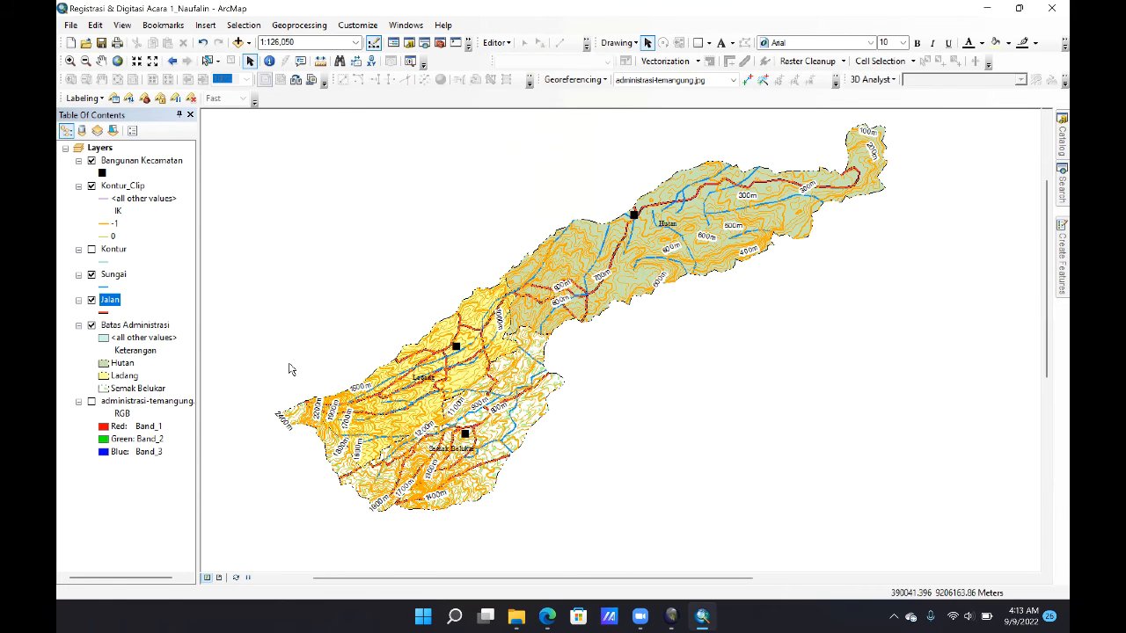
Step: Add a text field named Keterangan to the Jalan attribute table
{"action": "right_click", "coordinate": [110, 303]}
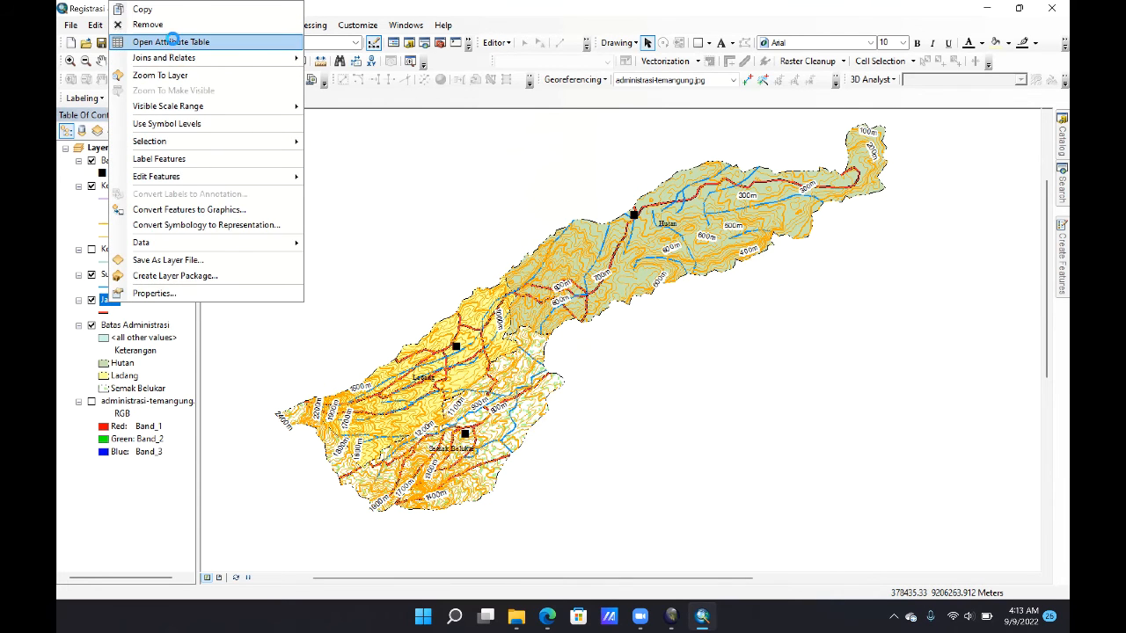
{"action": "left_click", "coordinate": [173, 43]}
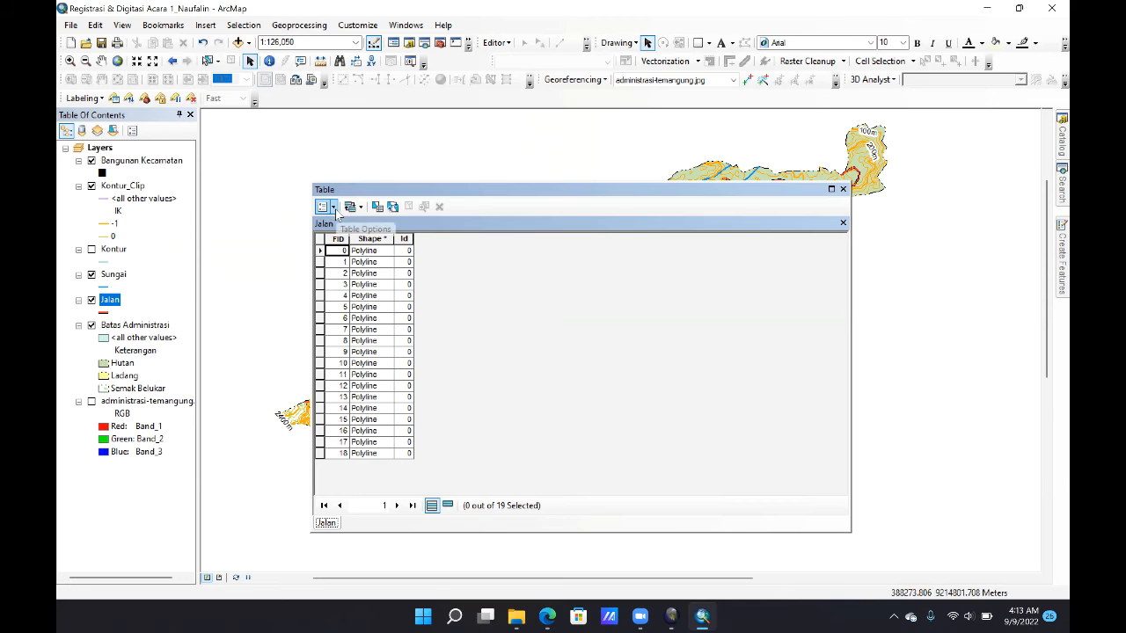
{"action": "left_click", "coordinate": [323, 207]}
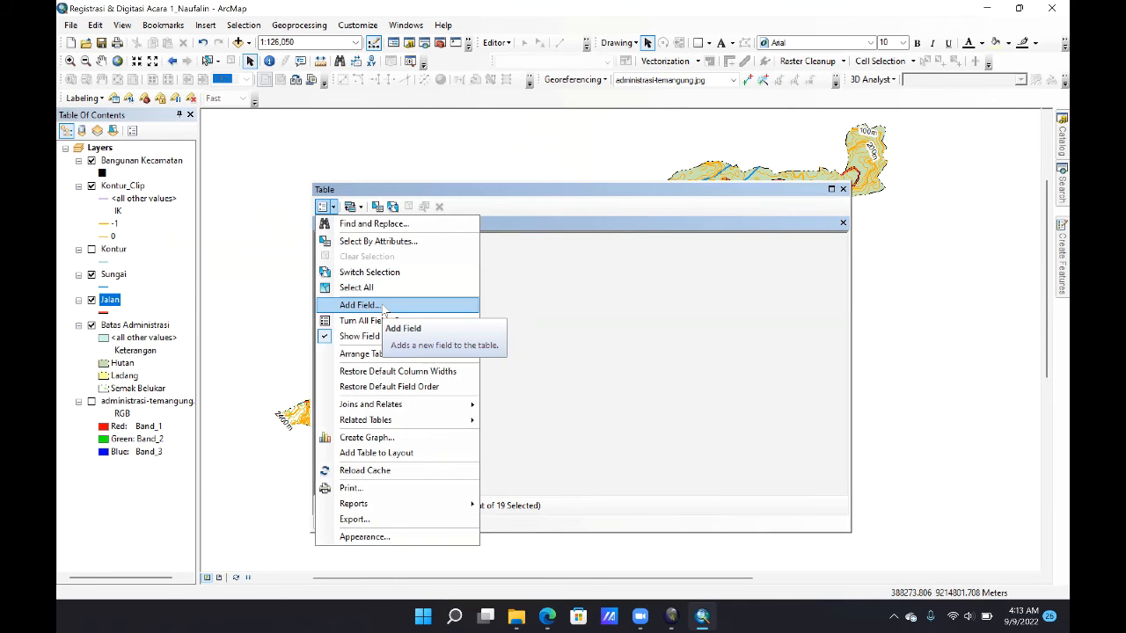
{"action": "left_click", "coordinate": [382, 306]}
{"action": "type", "text": "Keterangan"}
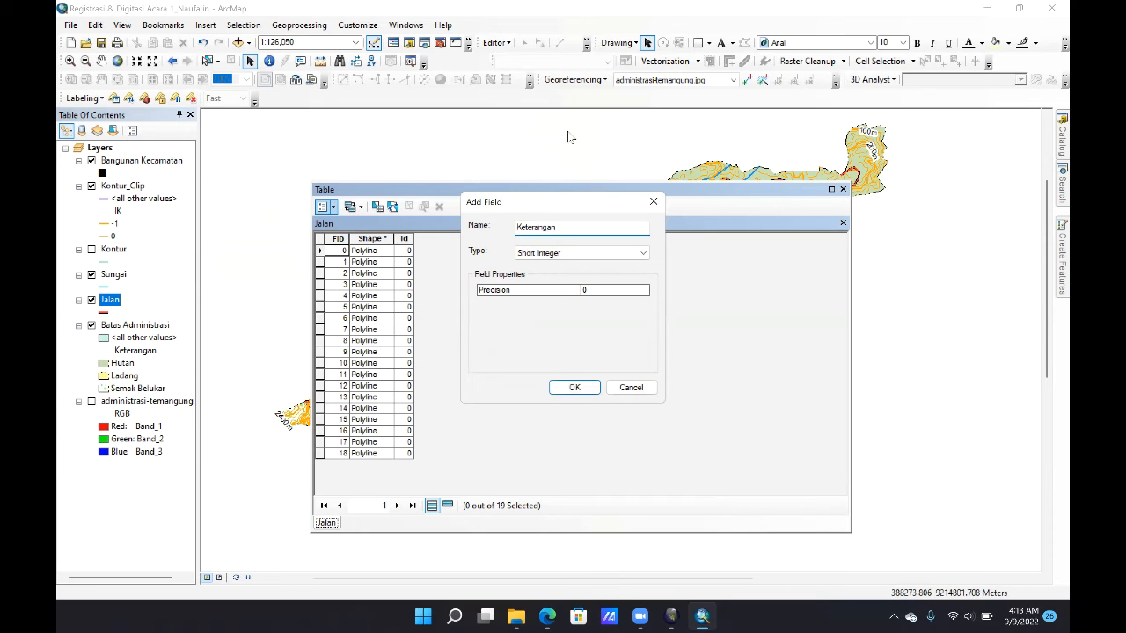
{"action": "left_click", "coordinate": [641, 254]}
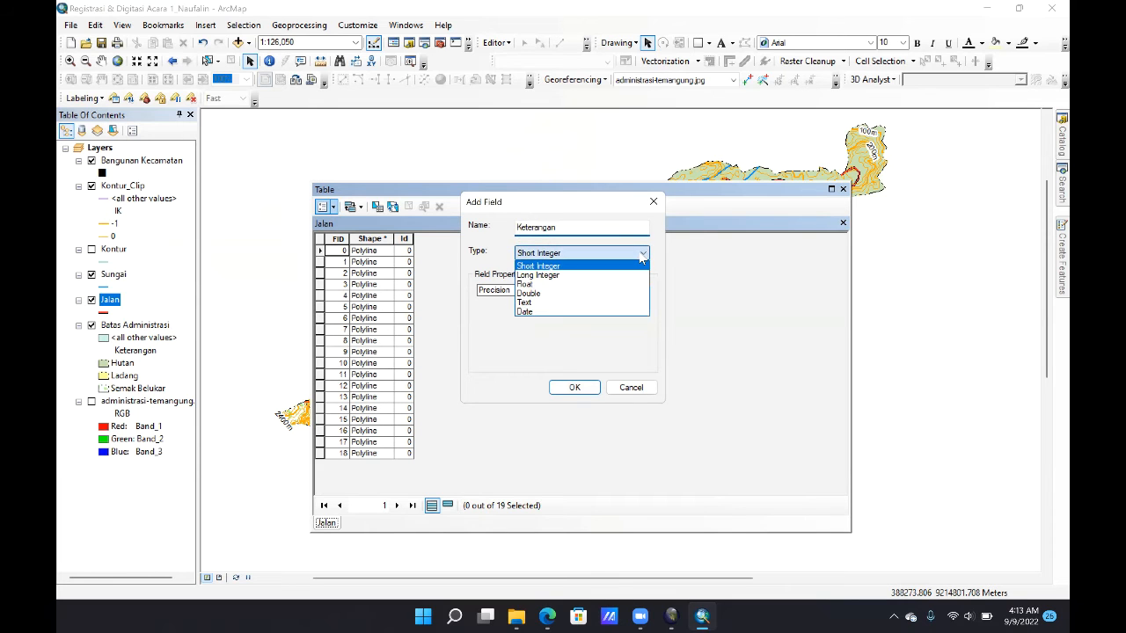
{"action": "left_click", "coordinate": [558, 302]}
{"action": "left_click", "coordinate": [574, 387]}
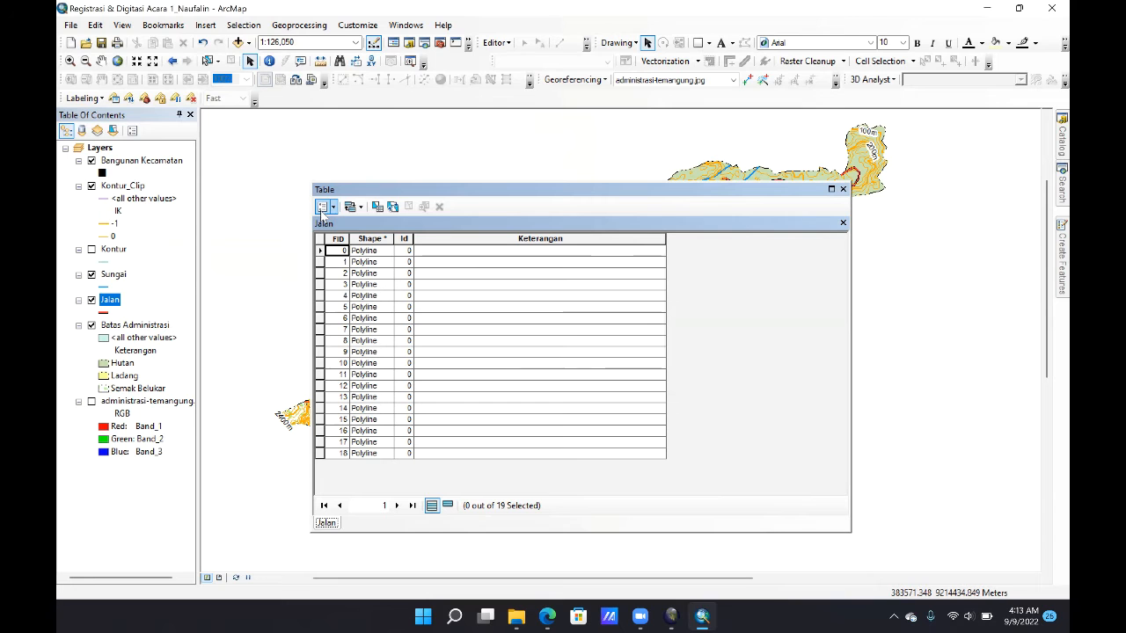
Step: Start editing the Jalan layer and fill in Keterangan road types, with Jalan Kolektor for FID 0 and Jalan Arteti for FID 4
{"action": "right_click", "coordinate": [109, 304]}
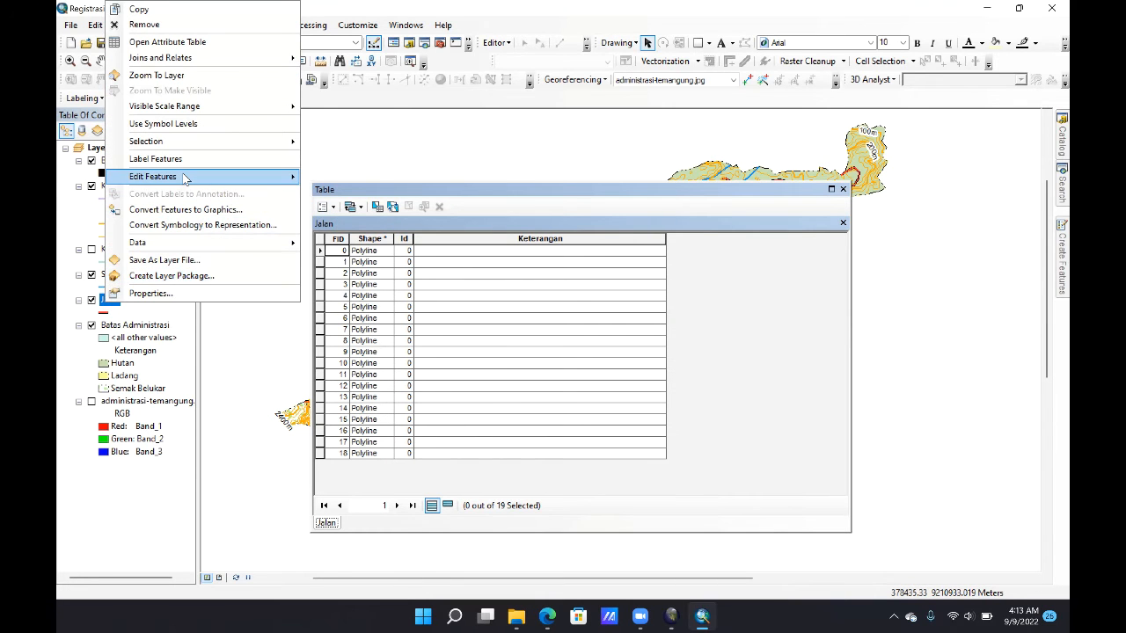
{"action": "mouse_move", "coordinate": [267, 178]}
{"action": "left_click", "coordinate": [345, 178]}
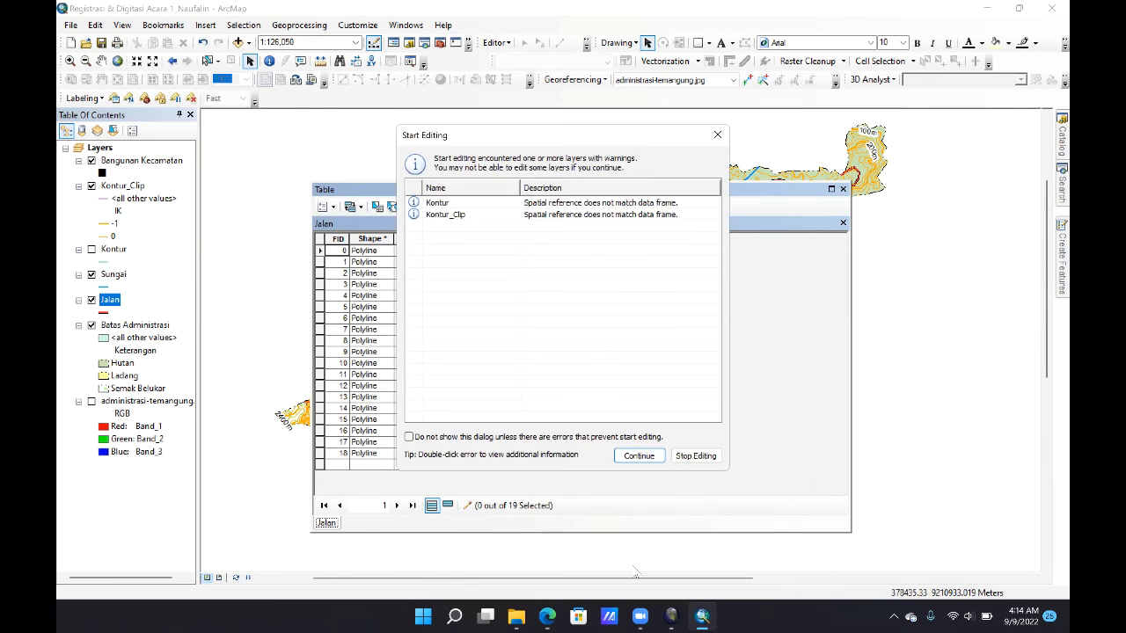
{"action": "left_click", "coordinate": [639, 455]}
{"action": "left_click", "coordinate": [440, 251]}
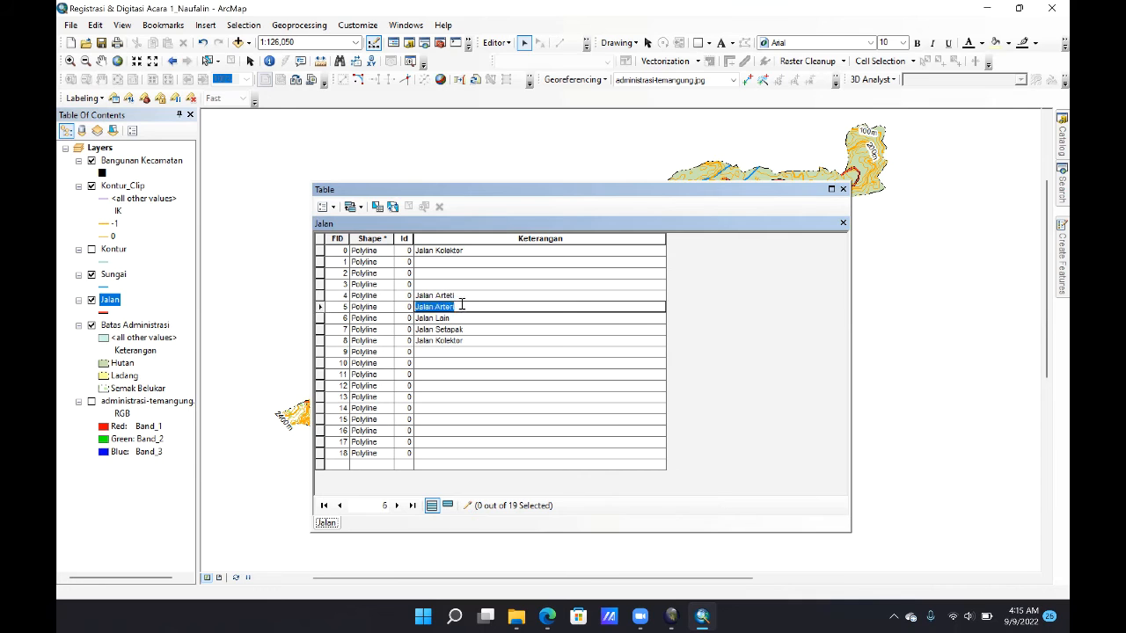
Step: Clear the Keterangan entries of the Jalan records with FID 5, 6 and 7
{"action": "left_click", "coordinate": [457, 318]}
{"action": "left_click", "coordinate": [462, 329]}
{"action": "key", "text": "BackSpace"}
{"action": "key", "text": "BackSpace"}
{"action": "key", "text": "BackSpace"}
{"action": "key", "text": "BackSpace"}
{"action": "key", "text": "BackSpace"}
{"action": "key", "text": "BackSpace"}
{"action": "key", "text": "BackSpace"}
{"action": "key", "text": "BackSpace"}
{"action": "key", "text": "BackSpace"}
{"action": "key", "text": "BackSpace"}
{"action": "key", "text": "BackSpace"}
{"action": "key", "text": "BackSpace"}
{"action": "key", "text": "BackSpace"}
Step: Change the Keterangan value of the Jalan record with FID 8 to Jalan TOL
{"action": "left_click", "coordinate": [464, 340]}
{"action": "key", "text": "Home"}
{"action": "left_click", "coordinate": [464, 341]}
{"action": "key", "text": "BackSpace"}
{"action": "key", "text": "BackSpace"}
{"action": "key", "text": "BackSpace"}
{"action": "key", "text": "BackSpace"}
{"action": "key", "text": "BackSpace"}
{"action": "key", "text": "BackSpace"}
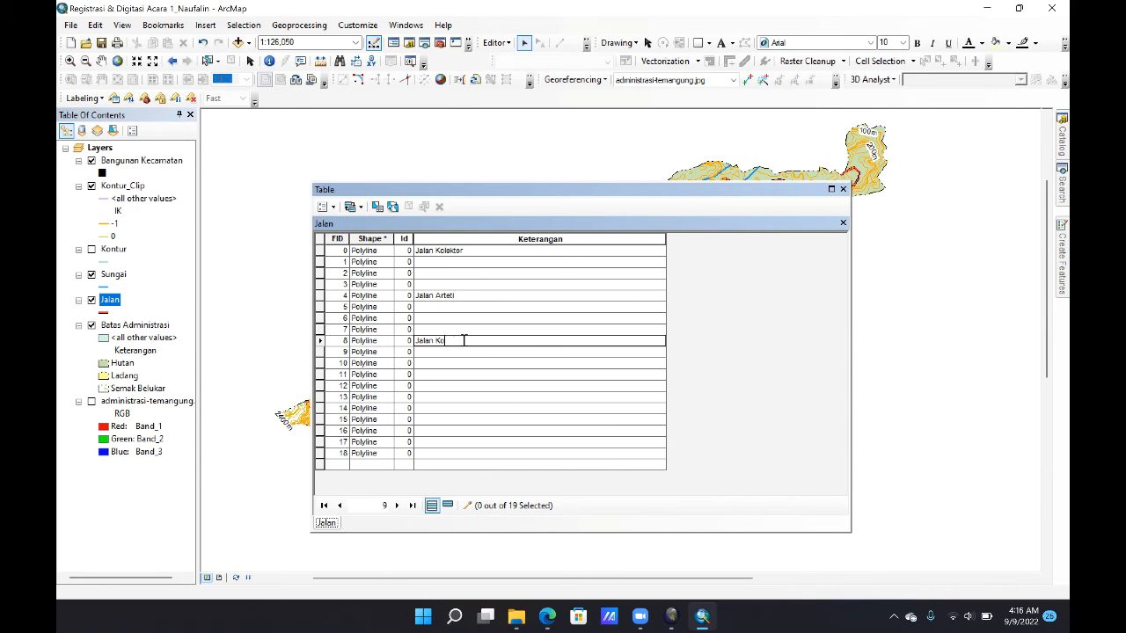
{"action": "type", "text": "TOL"}
Step: Enter Jalan Lain for FID 12 and Jalan Setapak for FID 16 in Keterangan, and close the table
{"action": "left_click", "coordinate": [450, 383]}
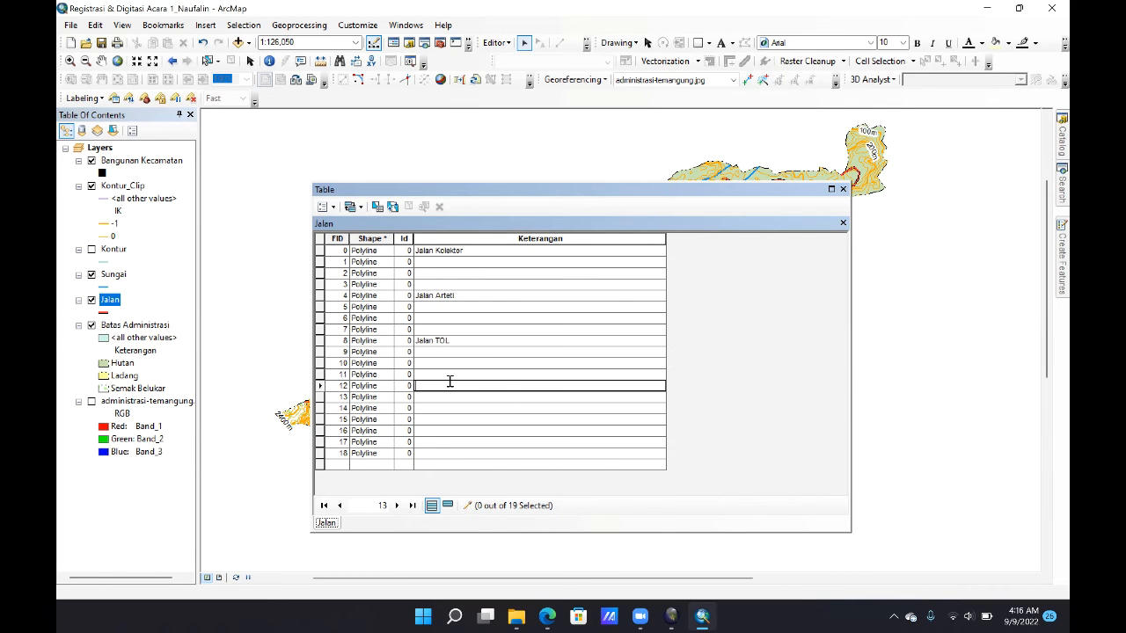
{"action": "left_click", "coordinate": [428, 431]}
{"action": "type", "text": "Jalan Setapak"}
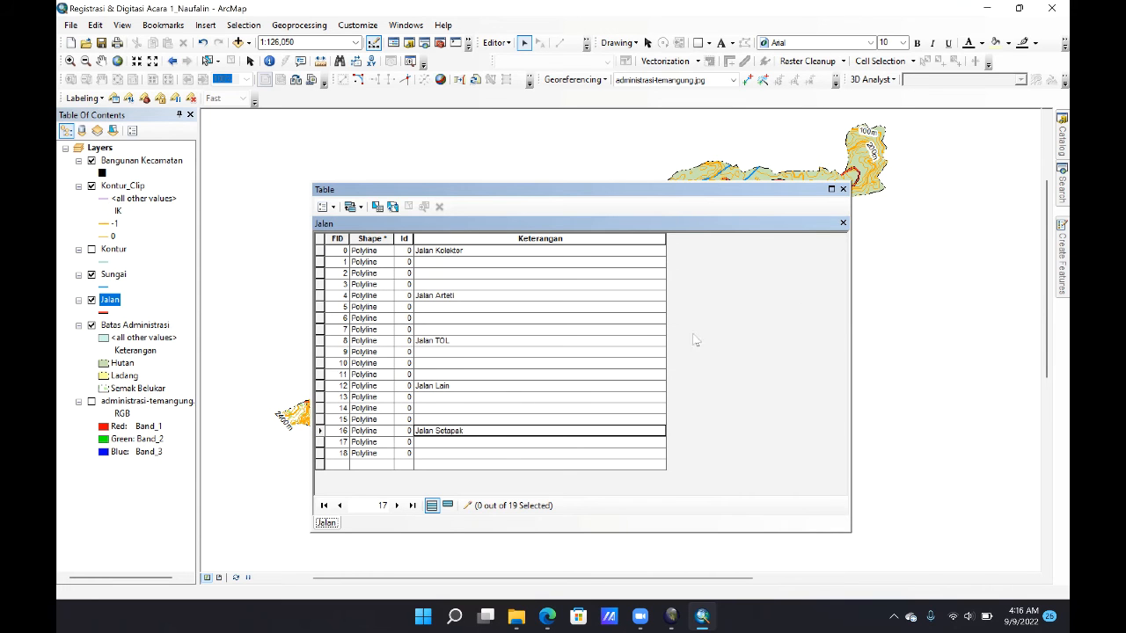
{"action": "left_click", "coordinate": [843, 189]}
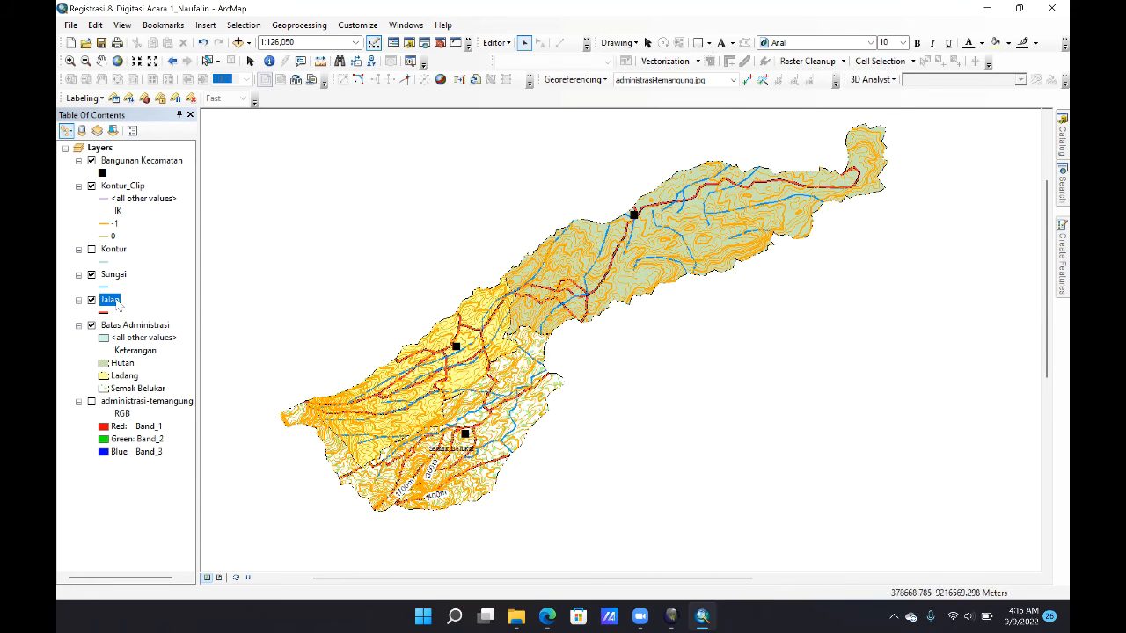
Step: Symbolize the Jalan layer by unique values of the Keterangan field and add all values
{"action": "right_click", "coordinate": [112, 304]}
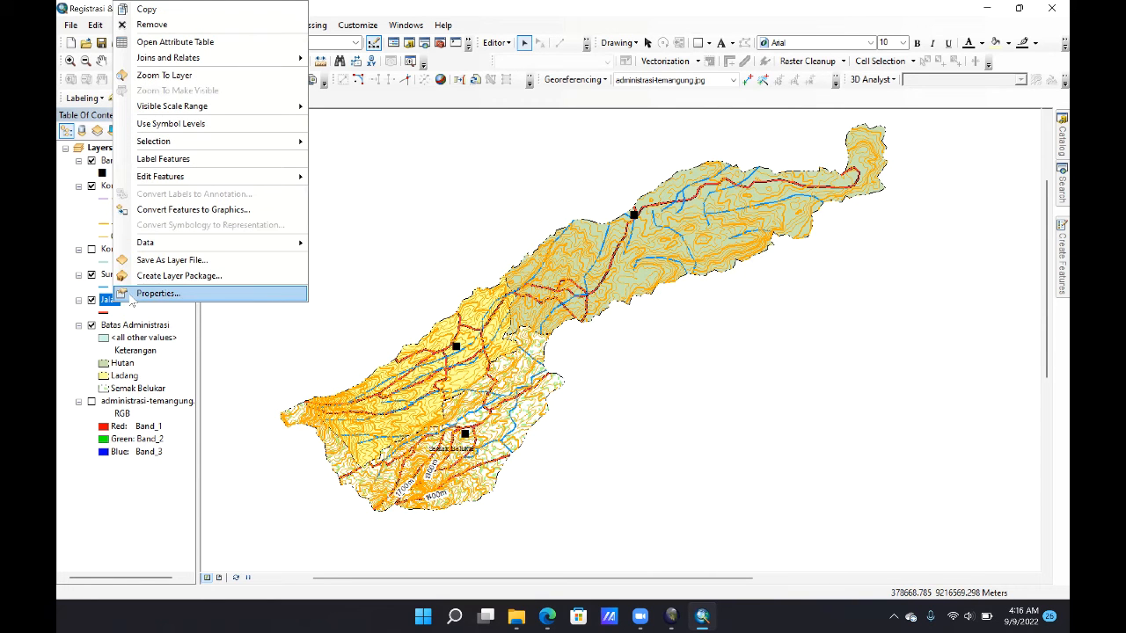
{"action": "left_click", "coordinate": [130, 292]}
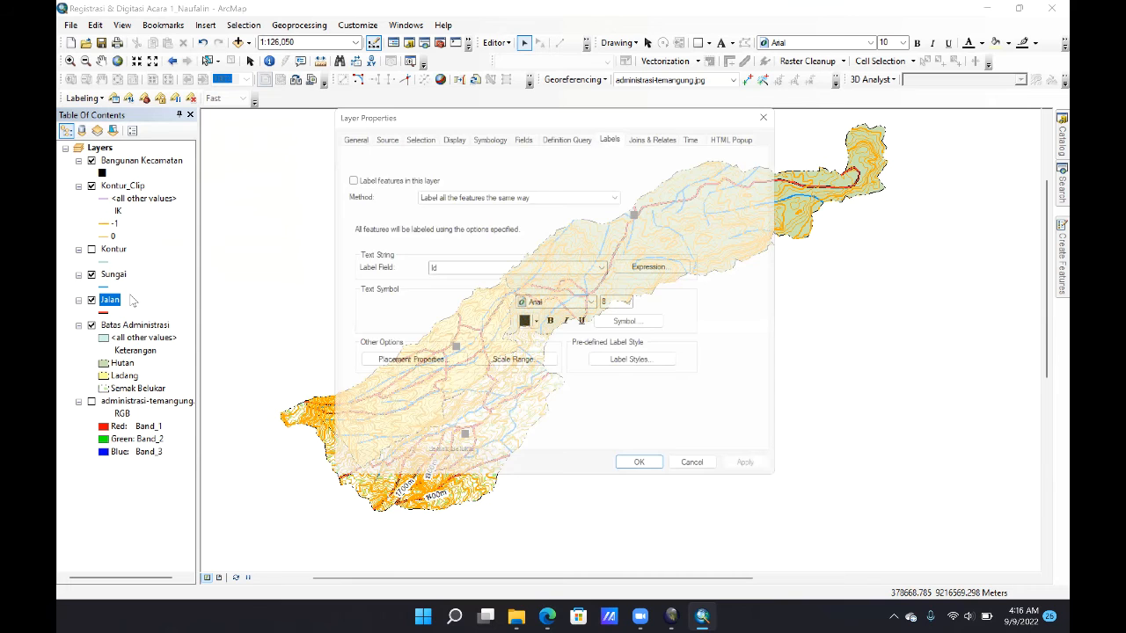
{"action": "left_click", "coordinate": [501, 136]}
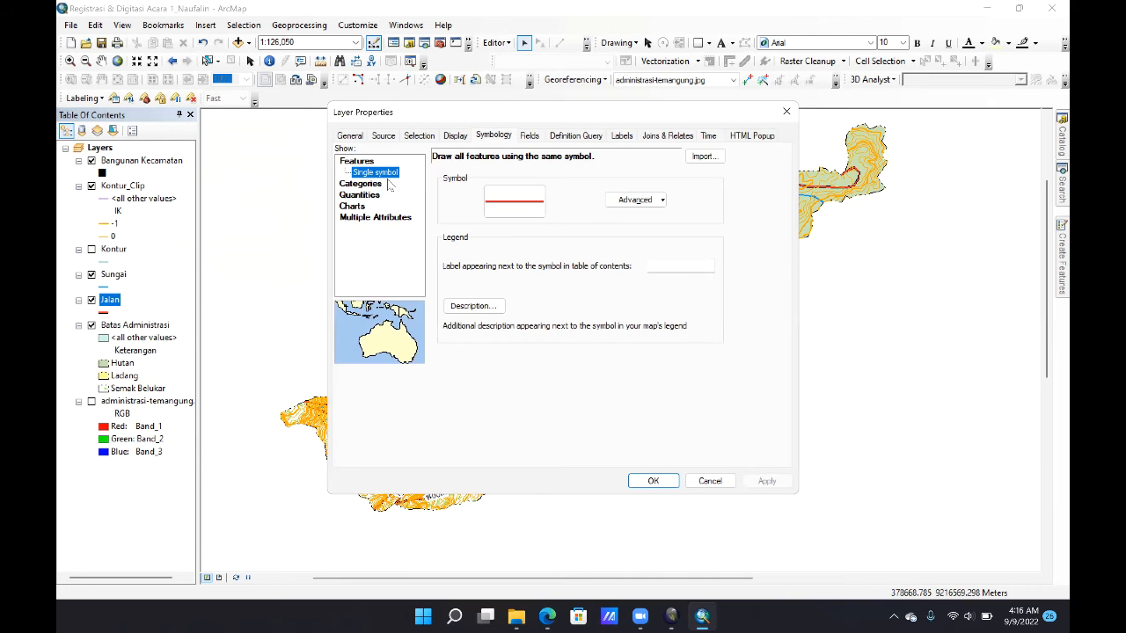
{"action": "left_click", "coordinate": [375, 183]}
{"action": "left_click", "coordinate": [565, 185]}
{"action": "left_click", "coordinate": [530, 206]}
{"action": "left_click", "coordinate": [451, 356]}
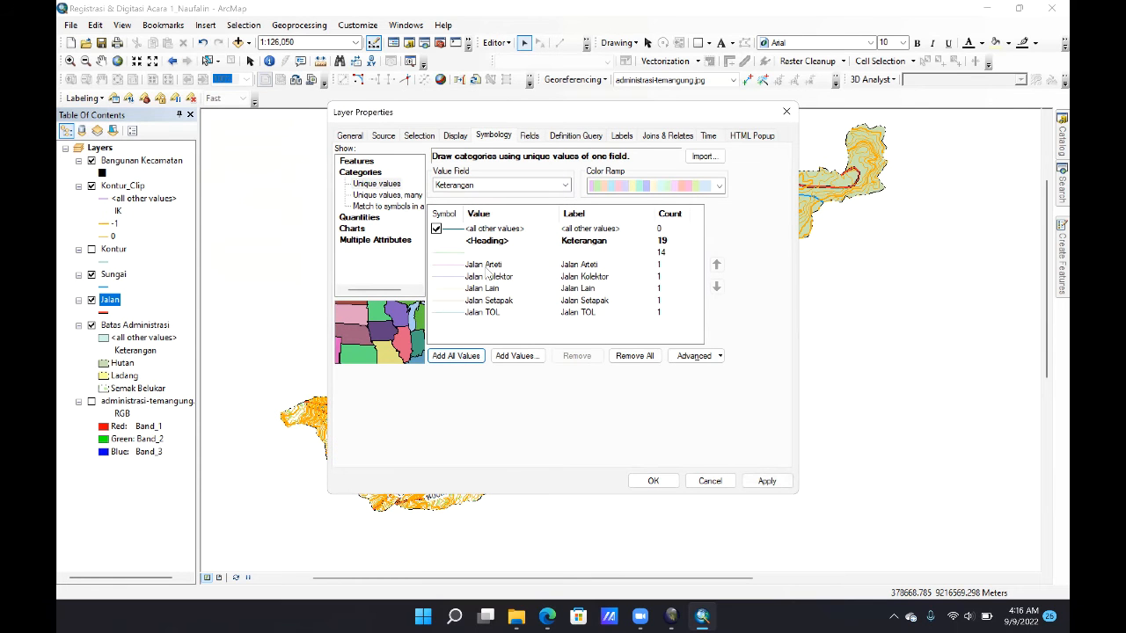
Step: Assign the RBI Jalan Arteri line symbol to the Jalan Arteti category, recolour it red and reduce its width
{"action": "double_click", "coordinate": [449, 265]}
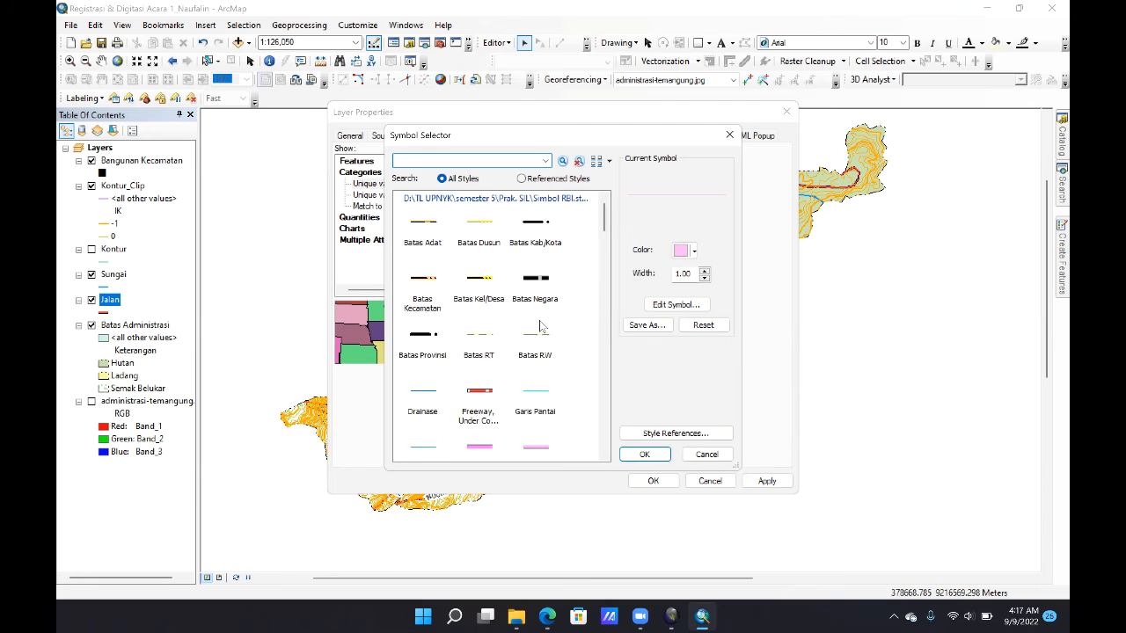
{"action": "left_click", "coordinate": [667, 308]}
{"action": "left_click", "coordinate": [494, 234]}
{"action": "left_click", "coordinate": [505, 298]}
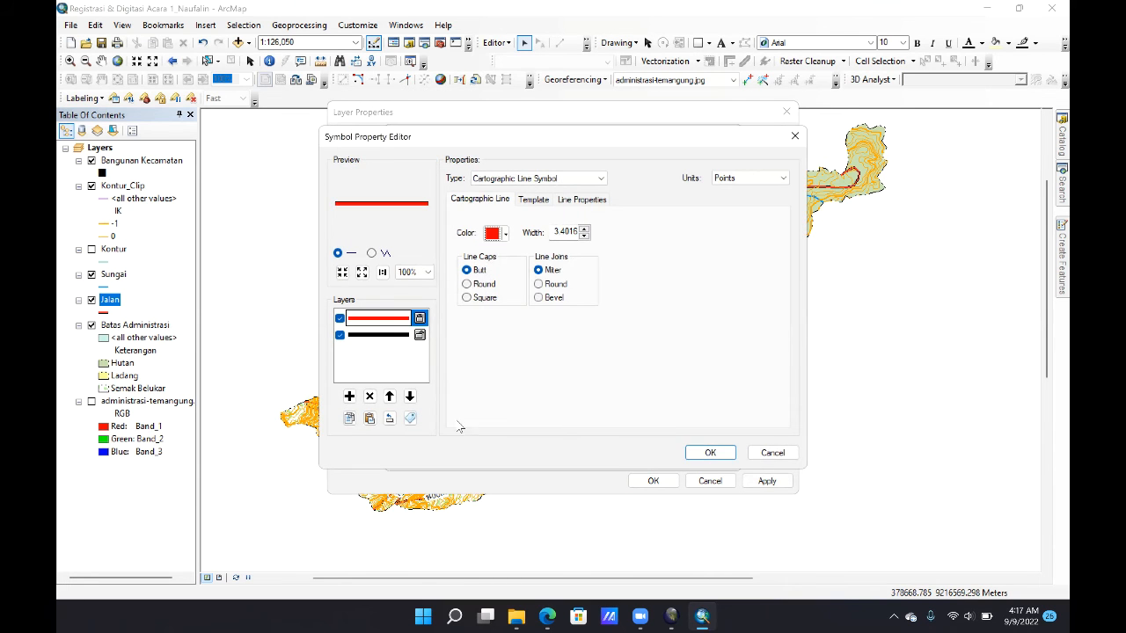
{"action": "left_click", "coordinate": [708, 452]}
{"action": "left_click", "coordinate": [703, 279]}
{"action": "left_click", "coordinate": [703, 279]}
{"action": "left_click", "coordinate": [649, 456]}
Step: Assign the Jalan Kolektor/Utama symbol to the Jalan Kolektor category with a reduced width and red colour
{"action": "double_click", "coordinate": [459, 273]}
{"action": "scroll", "coordinate": [525, 341], "scroll_direction": "down", "scroll_amount": 2}
{"action": "scroll", "coordinate": [547, 373], "scroll_direction": "up", "scroll_amount": 1}
{"action": "left_click", "coordinate": [535, 297]}
{"action": "left_click", "coordinate": [704, 279]}
{"action": "left_click", "coordinate": [704, 279]}
{"action": "left_click", "coordinate": [676, 306]}
{"action": "left_click", "coordinate": [505, 234]}
{"action": "left_click", "coordinate": [505, 299]}
{"action": "left_click", "coordinate": [710, 452]}
{"action": "left_click", "coordinate": [648, 456]}
Step: Assign the Jalan Lain symbol to the Jalan Lain category, recolour it red and reduce its width
{"action": "double_click", "coordinate": [459, 303]}
{"action": "scroll", "coordinate": [566, 334], "scroll_direction": "down", "scroll_amount": 3}
{"action": "left_click", "coordinate": [425, 265]}
{"action": "left_click", "coordinate": [675, 305]}
{"action": "left_click", "coordinate": [505, 234]}
{"action": "left_click", "coordinate": [505, 298]}
{"action": "left_click", "coordinate": [710, 453]}
{"action": "left_click", "coordinate": [704, 279]}
{"action": "left_click", "coordinate": [705, 279]}
{"action": "left_click", "coordinate": [704, 279]}
{"action": "left_click", "coordinate": [646, 454]}
Step: Assign the dashed Jalan Setapak symbol to the Jalan Setapak category
{"action": "double_click", "coordinate": [449, 303]}
{"action": "scroll", "coordinate": [528, 343], "scroll_direction": "down", "scroll_amount": 3}
{"action": "left_click", "coordinate": [477, 400]}
{"action": "left_click", "coordinate": [675, 304]}
{"action": "left_click", "coordinate": [710, 453]}
{"action": "left_click", "coordinate": [705, 280]}
{"action": "left_click", "coordinate": [705, 272]}
{"action": "left_click", "coordinate": [654, 455]}
Step: Assign the Jalan Tol symbol to the Jalan TOL category, recolour it red and reduce its width
{"action": "double_click", "coordinate": [448, 315]}
{"action": "scroll", "coordinate": [545, 387], "scroll_direction": "down", "scroll_amount": 3}
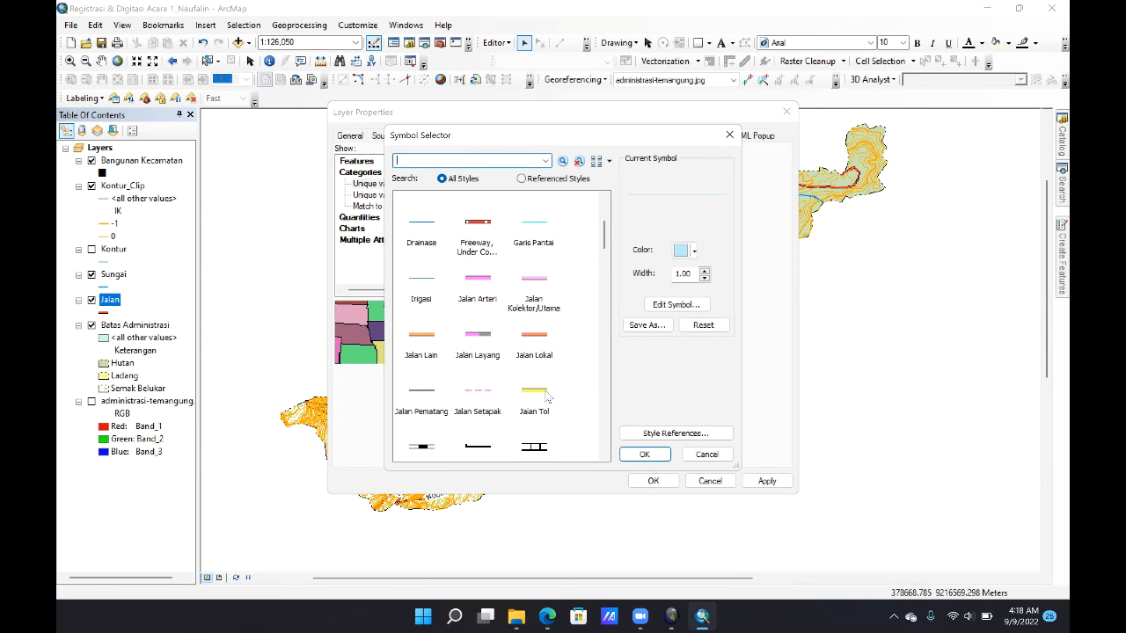
{"action": "left_click", "coordinate": [543, 396]}
{"action": "left_click", "coordinate": [675, 305]}
{"action": "left_click", "coordinate": [504, 234]}
{"action": "left_click", "coordinate": [504, 298]}
{"action": "left_click", "coordinate": [710, 453]}
{"action": "left_click", "coordinate": [704, 279]}
{"action": "left_click", "coordinate": [653, 455]}
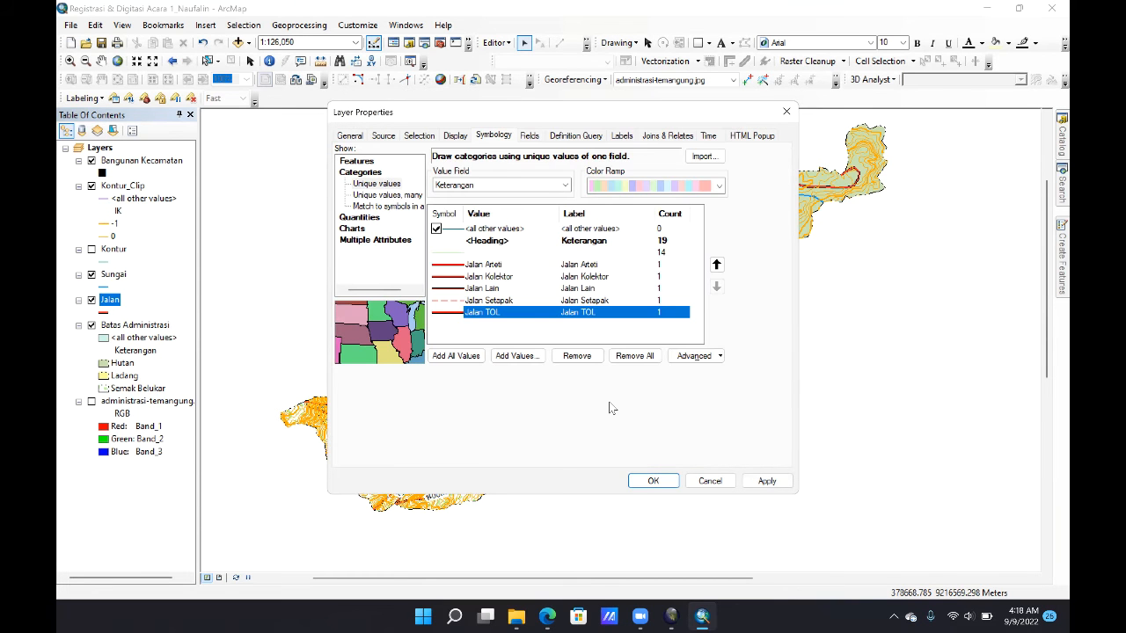
Step: Apply the road symbology and change the blank Keterangan category's line to red
{"action": "left_click", "coordinate": [767, 480]}
{"action": "double_click", "coordinate": [446, 313]}
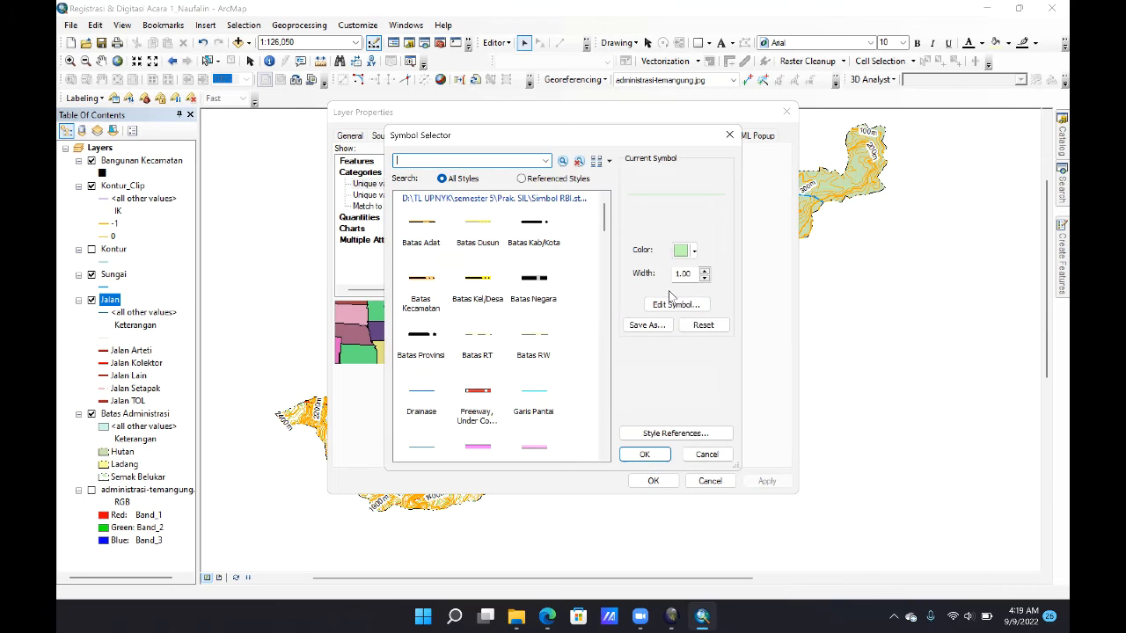
{"action": "left_click", "coordinate": [666, 459]}
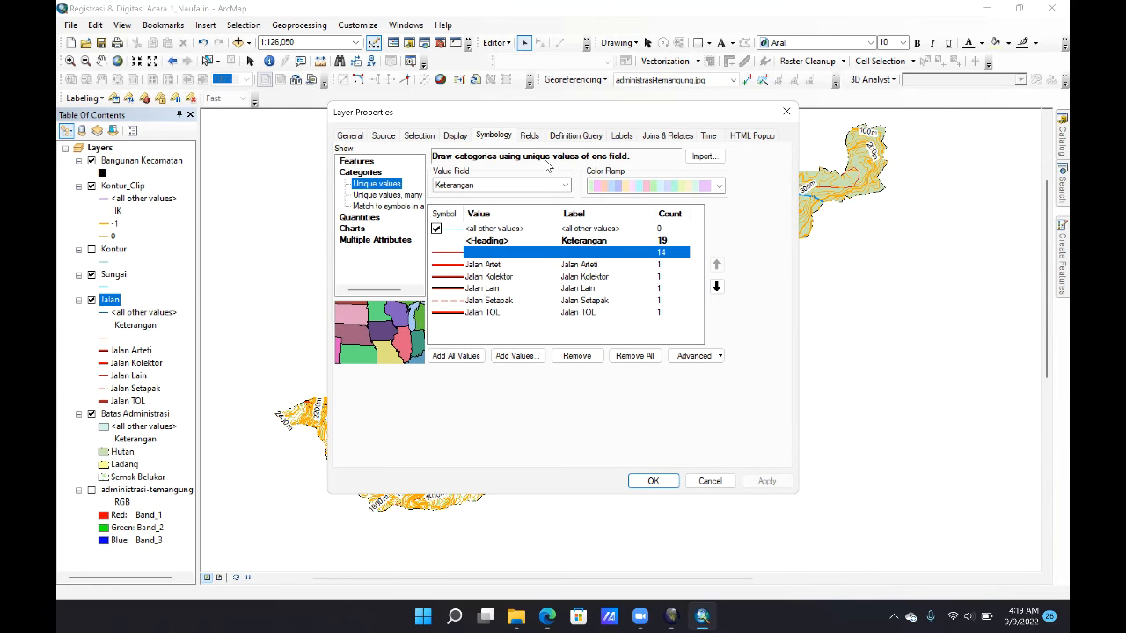
Step: Turn on labels for the Jalan layer using the Keterangan field in Times New Roman
{"action": "left_click", "coordinate": [621, 136]}
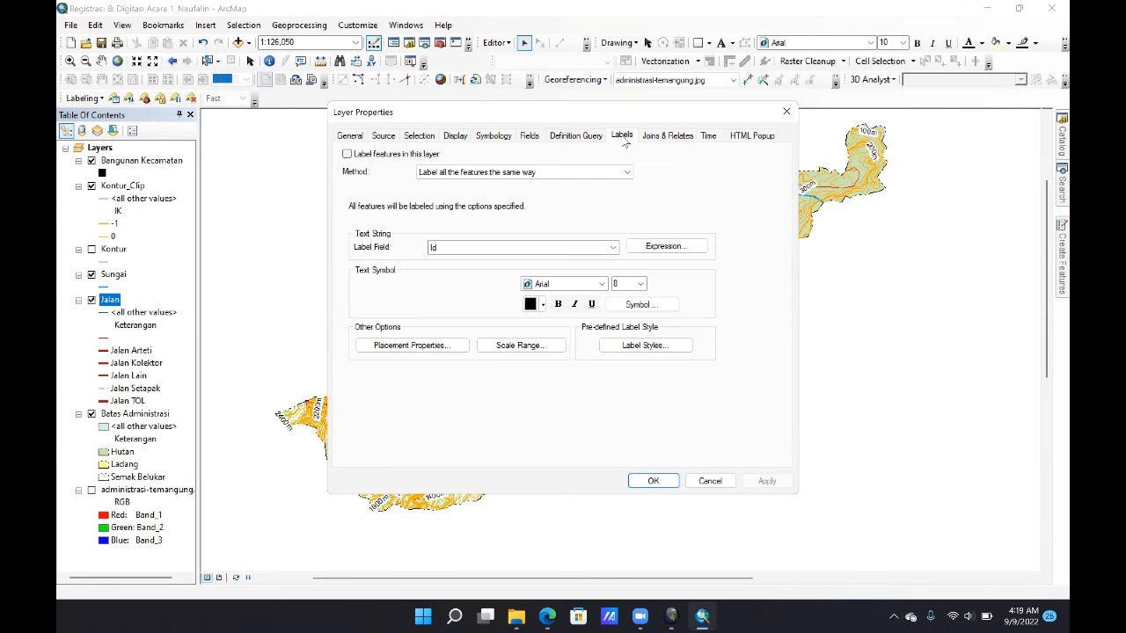
{"action": "left_click", "coordinate": [346, 154]}
{"action": "left_click", "coordinate": [578, 247]}
{"action": "left_click", "coordinate": [437, 280]}
{"action": "left_click", "coordinate": [601, 284]}
{"action": "left_click", "coordinate": [567, 343]}
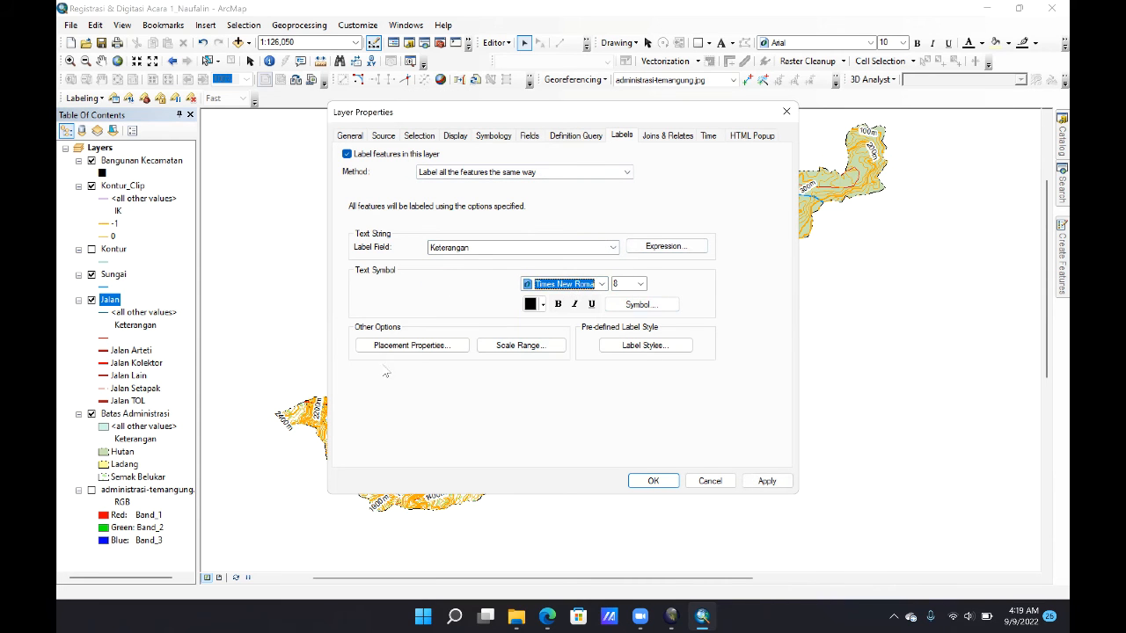
Step: Set the road labels to parallel placement on the line
{"action": "left_click", "coordinate": [412, 345]}
{"action": "left_click", "coordinate": [449, 143]}
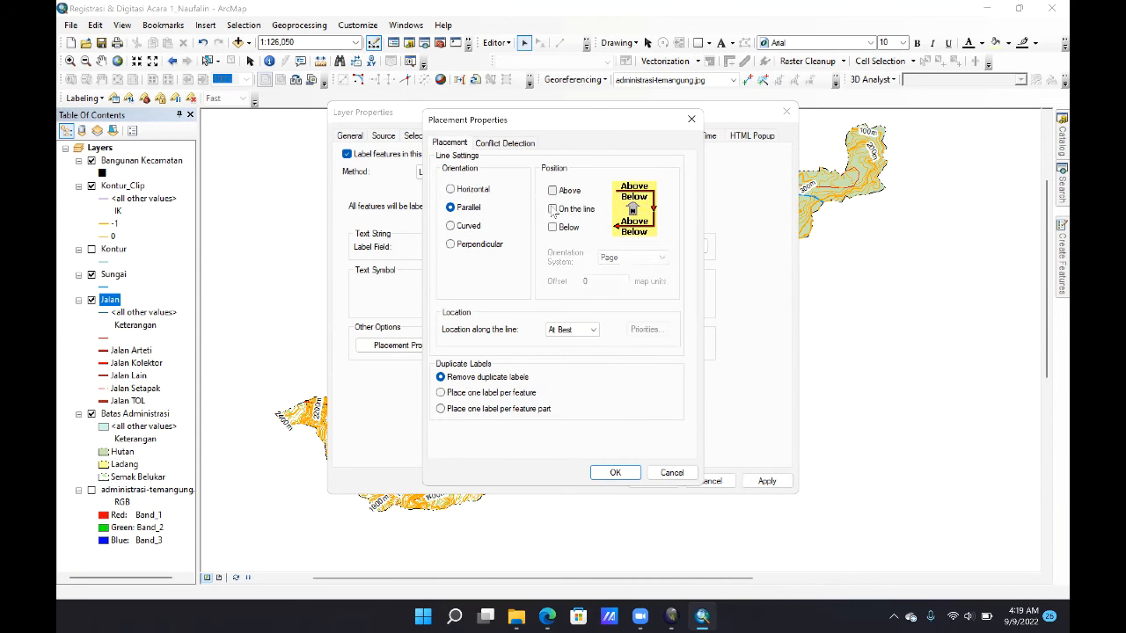
{"action": "left_click", "coordinate": [615, 472]}
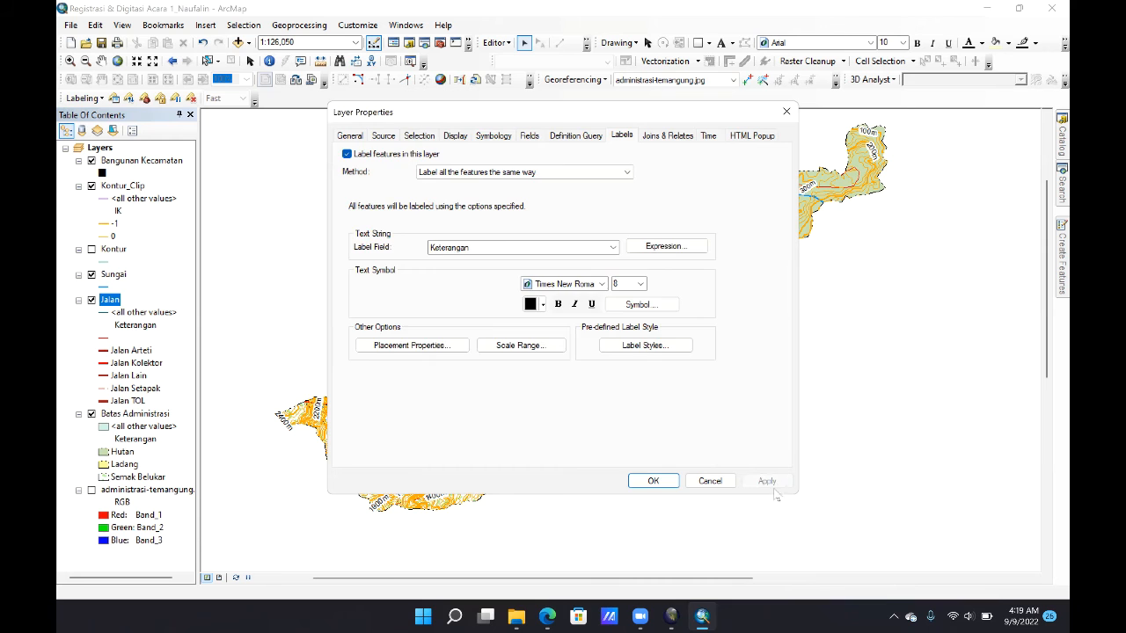
Step: Edit the text symbol of the road labels and accept the Jalan layer properties
{"action": "left_click", "coordinate": [641, 329]}
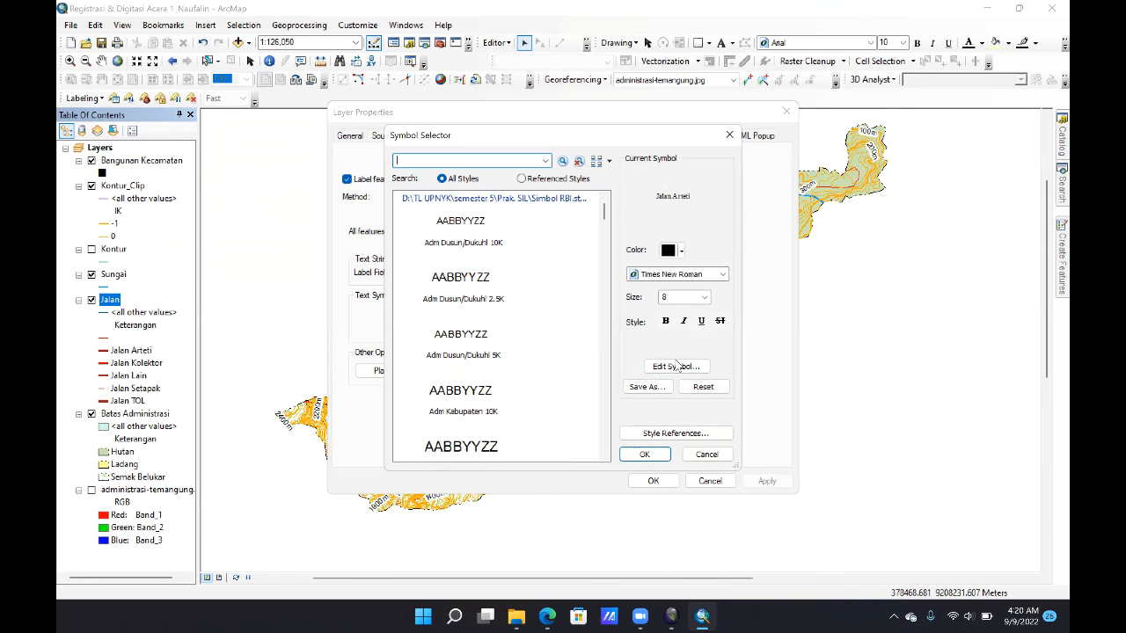
{"action": "left_click", "coordinate": [673, 364]}
{"action": "left_click", "coordinate": [679, 199]}
{"action": "left_click", "coordinate": [531, 262]}
{"action": "left_click", "coordinate": [711, 452]}
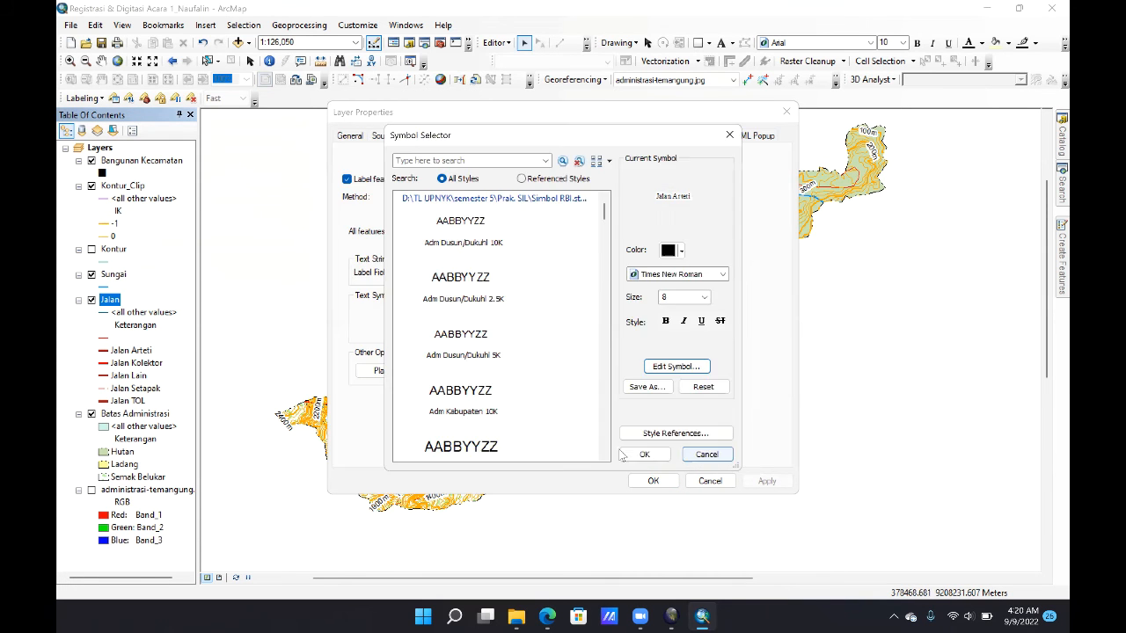
{"action": "left_click", "coordinate": [643, 454]}
{"action": "left_click", "coordinate": [653, 481]}
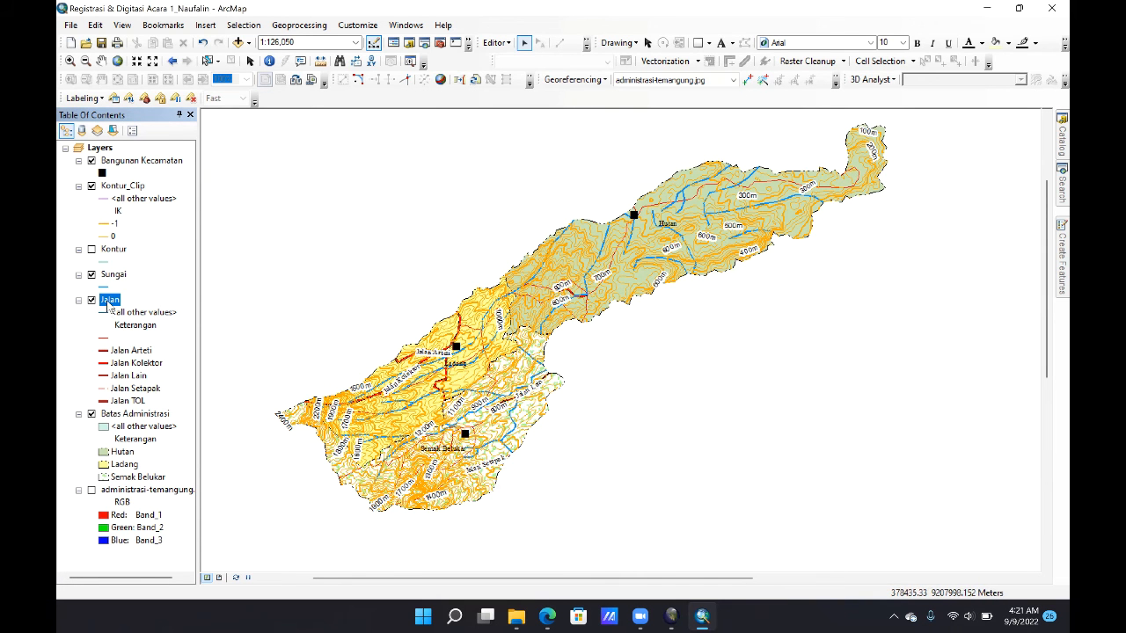
Step: Stop editing the Jalan layer and save the edits
{"action": "left_click", "coordinate": [494, 42]}
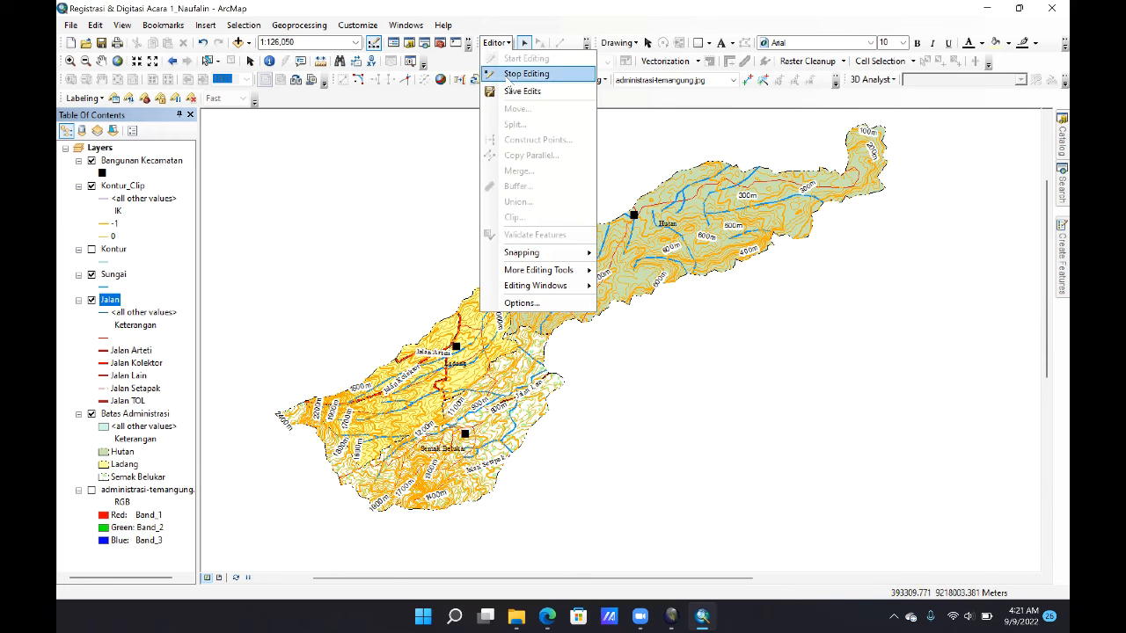
{"action": "left_click", "coordinate": [508, 77]}
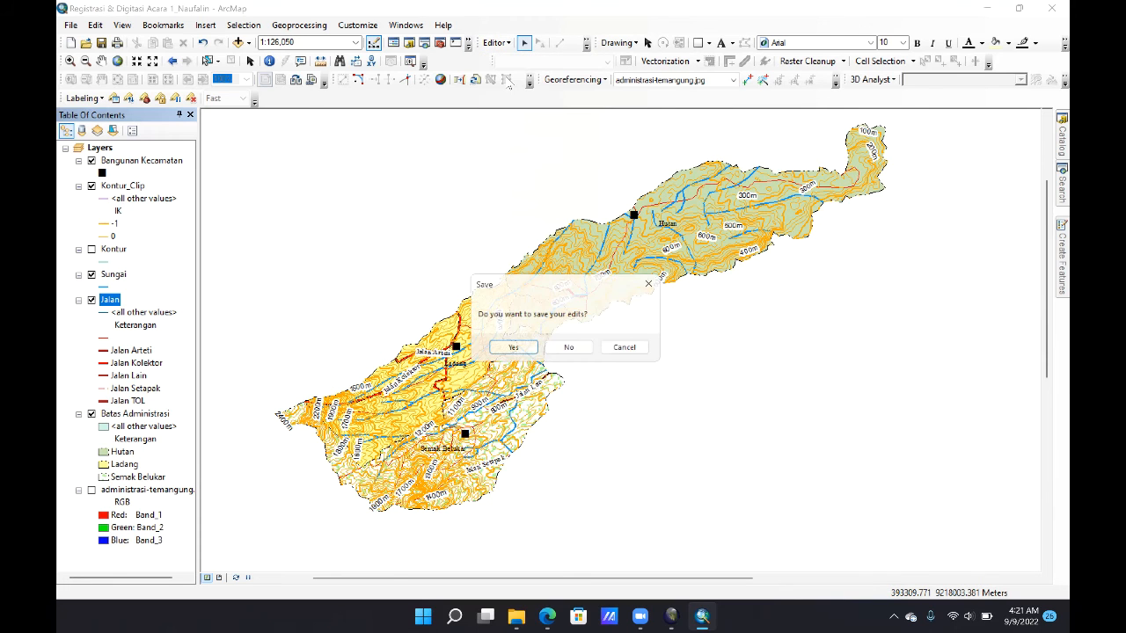
{"action": "left_click", "coordinate": [520, 352]}
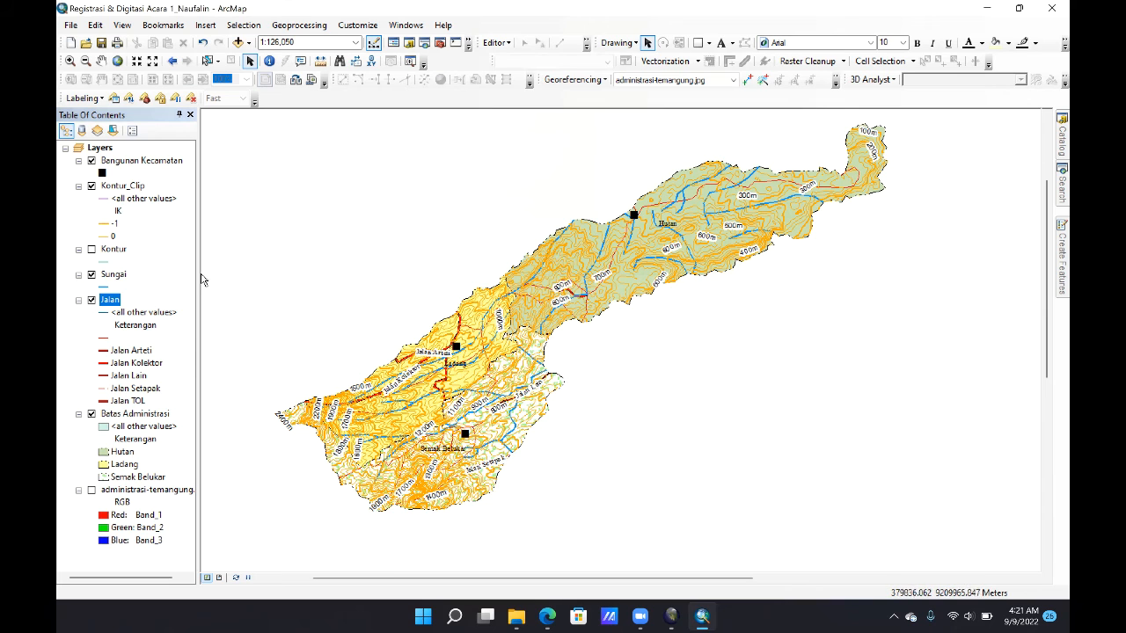
Step: Open the Sungai attribute table and add a text field named Keterangan
{"action": "right_click", "coordinate": [115, 274]}
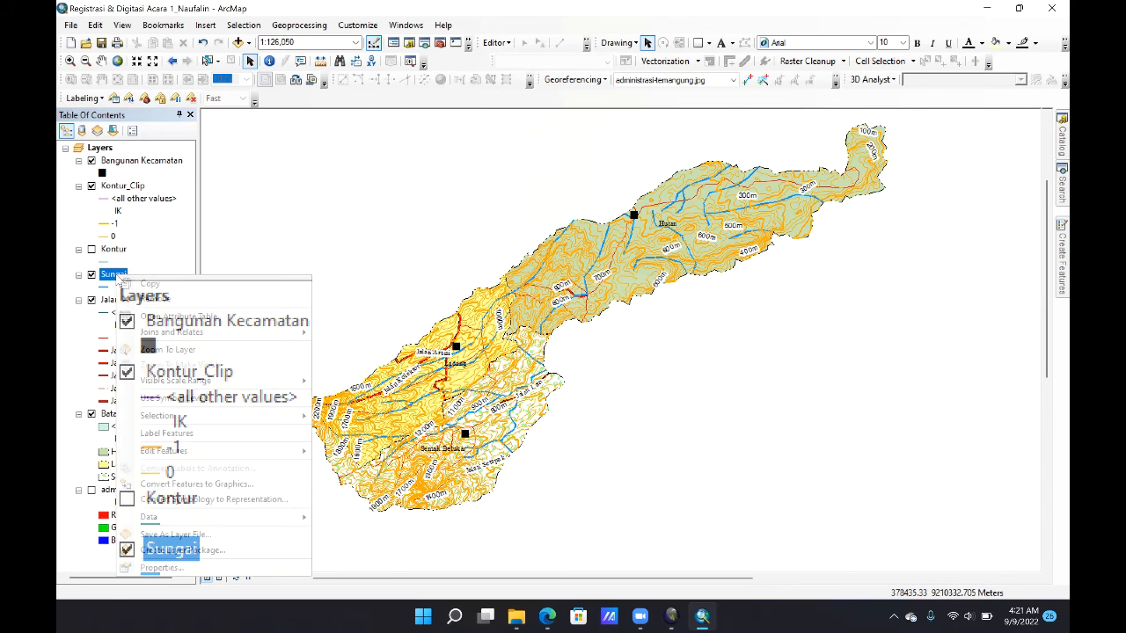
{"action": "left_click", "coordinate": [160, 322]}
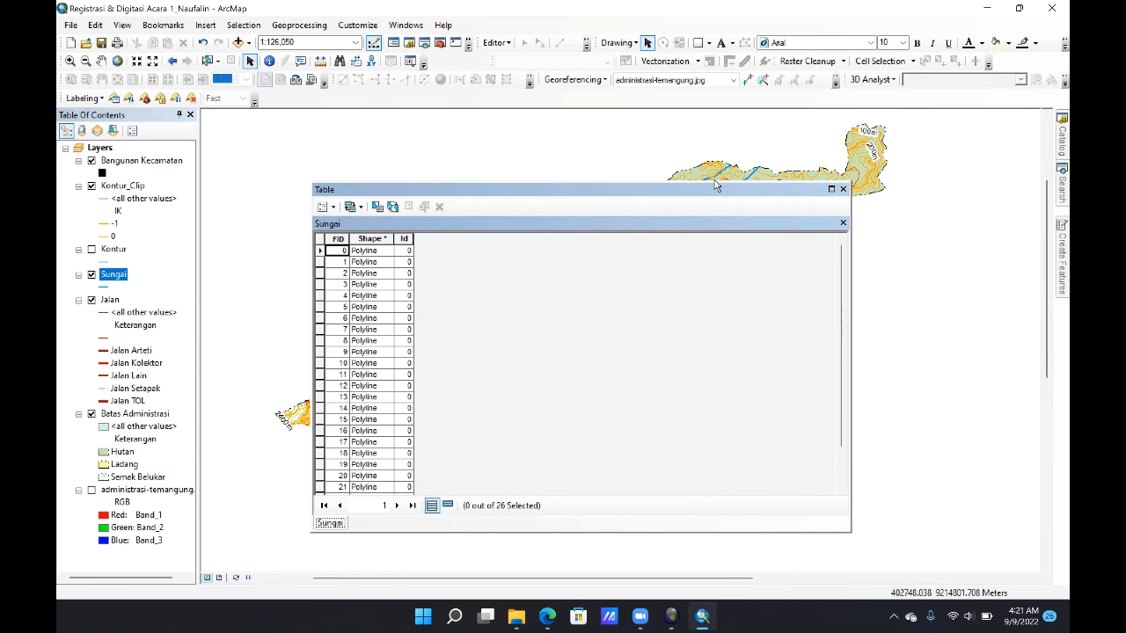
{"action": "scroll", "coordinate": [427, 369], "scroll_direction": "down", "scroll_amount": 2}
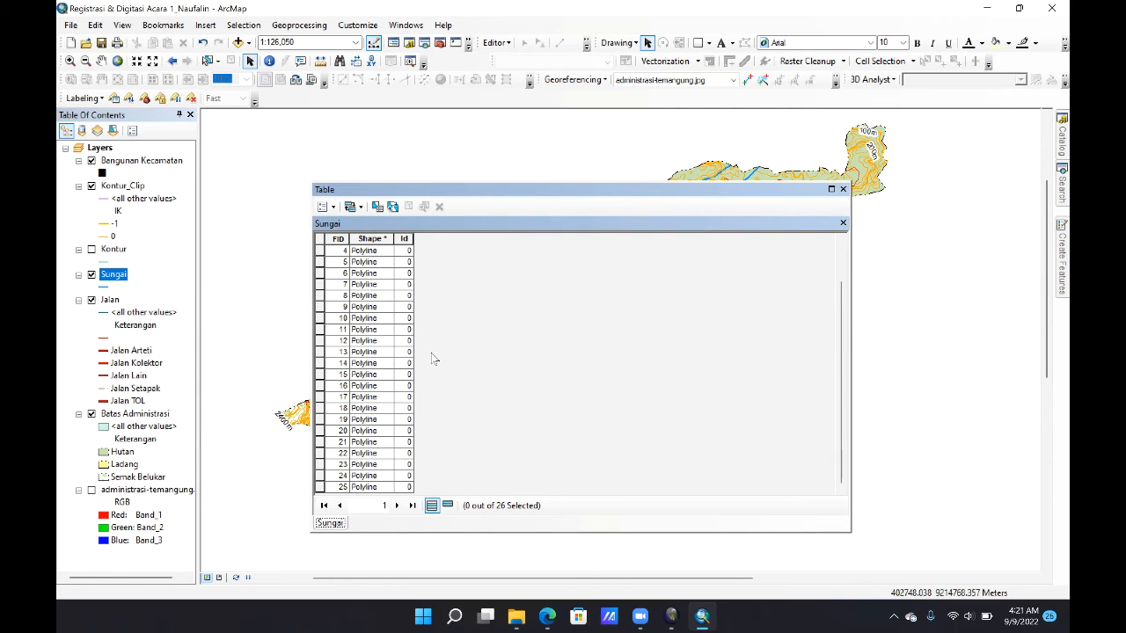
{"action": "left_click", "coordinate": [323, 206]}
{"action": "left_click", "coordinate": [364, 302]}
{"action": "type", "text": "Keterangan"}
{"action": "left_click", "coordinate": [616, 252]}
{"action": "left_click", "coordinate": [533, 304]}
{"action": "left_click", "coordinate": [575, 387]}
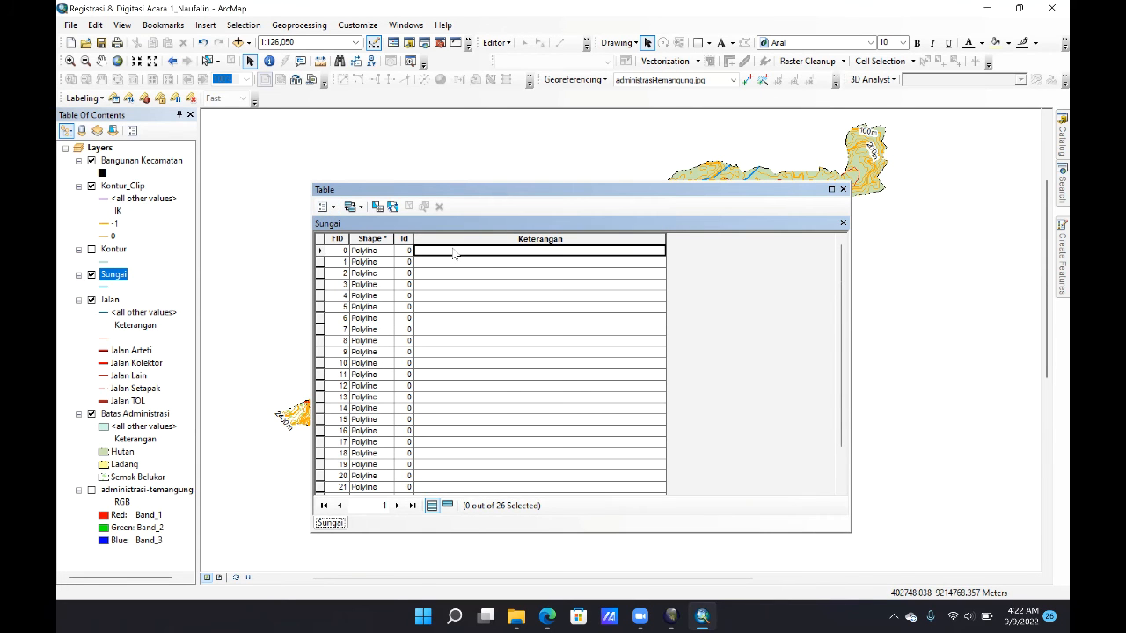
Step: Start editing the Sungai layer and enter Sungai Utama as the Keterangan of FID 0
{"action": "right_click", "coordinate": [115, 277]}
{"action": "mouse_move", "coordinate": [167, 455]}
{"action": "left_click", "coordinate": [344, 454]}
{"action": "left_click", "coordinate": [629, 442]}
{"action": "left_click", "coordinate": [488, 250]}
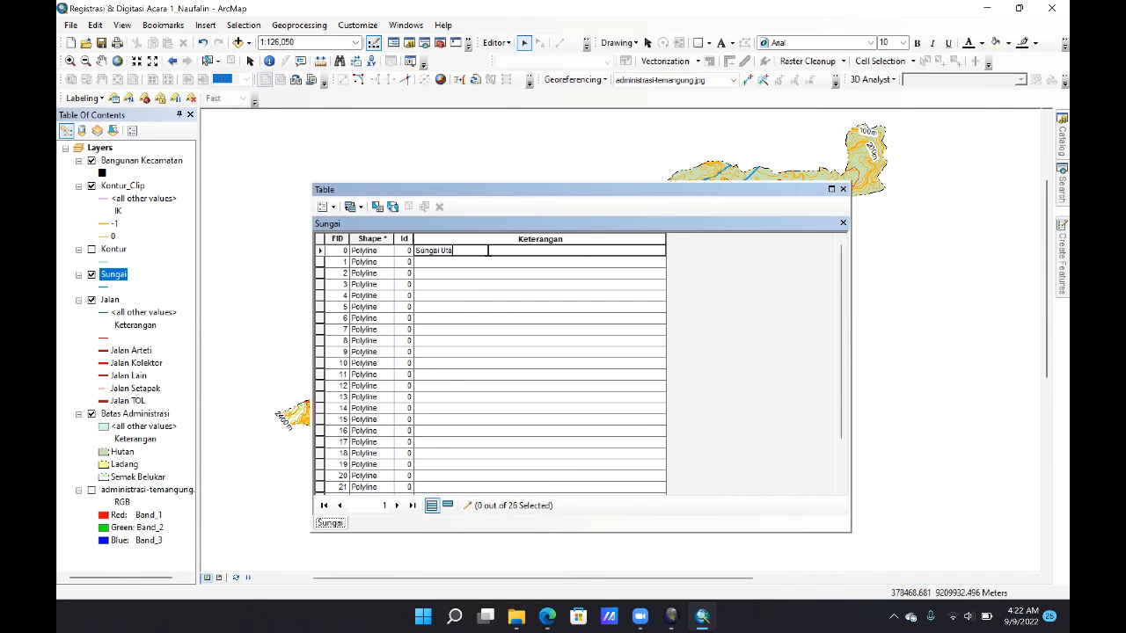
{"action": "type", "text": "Sungai Utama"}
Step: Enter Sungai Musiman as the Keterangan of the Sungai records with FID 1 and 2
{"action": "left_click", "coordinate": [496, 261]}
{"action": "type", "text": "Sungai"}
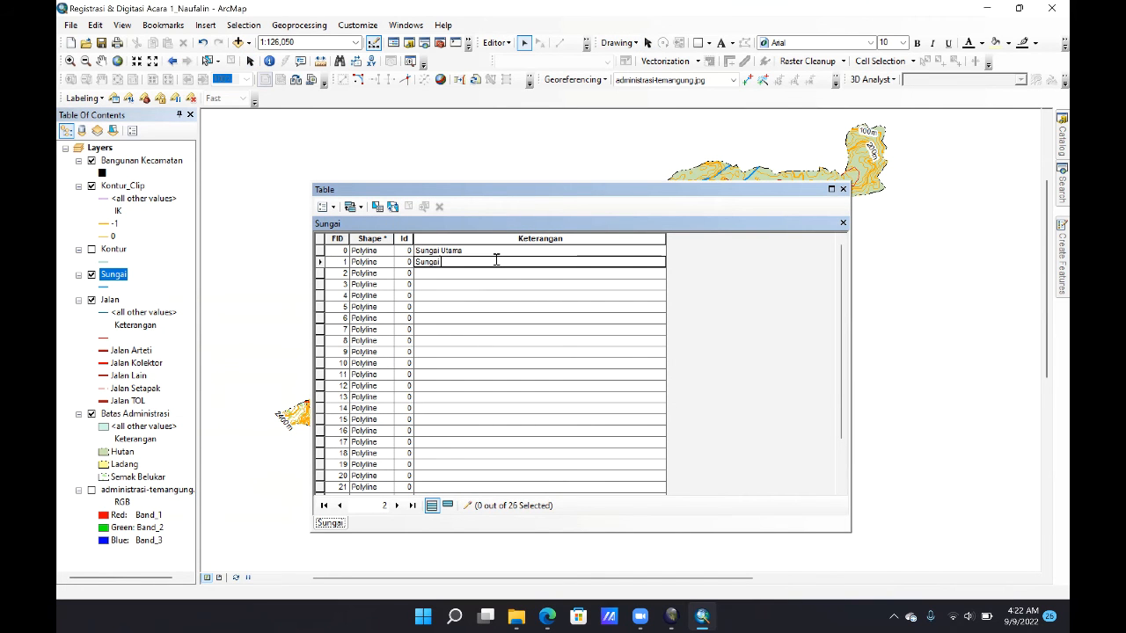
{"action": "left_click", "coordinate": [497, 273]}
{"action": "type", "text": "Sungai Musiman"}
Step: Fill Keterangan with Sungai for the records from FID 3 to FID 25, except FID 13 and 15
{"action": "left_click", "coordinate": [511, 282]}
{"action": "type", "text": "Sungai"}
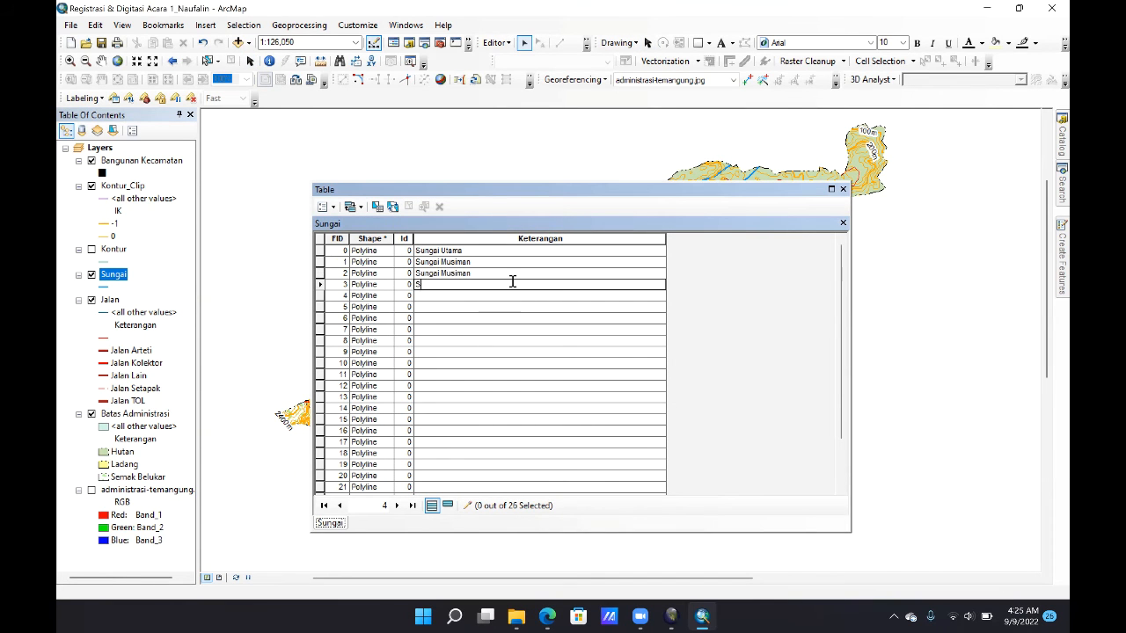
{"action": "key", "text": "Down"}
{"action": "type", "text": "Sungai"}
{"action": "key", "text": "Down"}
{"action": "key", "text": "ctrl+v"}
{"action": "key", "text": "Down"}
{"action": "key", "text": "ctrl+v"}
{"action": "key", "text": "Down"}
{"action": "key", "text": "ctrl+v"}
{"action": "key", "text": "Down"}
{"action": "key", "text": "ctrl+v"}
{"action": "key", "text": "Down"}
{"action": "key", "text": "ctrl+v"}
{"action": "key", "text": "Down"}
{"action": "key", "text": "ctrl+v"}
{"action": "key", "text": "Down"}
{"action": "key", "text": "ctrl+v"}
{"action": "key", "text": "Down"}
{"action": "key", "text": "ctrl+v"}
{"action": "key", "text": "Down"}
{"action": "key", "text": "ctrl+v"}
{"action": "key", "text": "Down"}
{"action": "key", "text": "ctrl+v"}
{"action": "key", "text": "Down"}
{"action": "key", "text": "ctrl+v"}
{"action": "key", "text": "Down"}
{"action": "key", "text": "ctrl+v"}
{"action": "key", "text": "Down"}
{"action": "key", "text": "ctrl+v"}
{"action": "key", "text": "Down"}
{"action": "key", "text": "ctrl+v"}
{"action": "key", "text": "Down"}
{"action": "key", "text": "ctrl+v"}
{"action": "key", "text": "Down"}
{"action": "key", "text": "ctrl+v"}
{"action": "key", "text": "Down"}
{"action": "key", "text": "ctrl+v"}
{"action": "key", "text": "Down"}
{"action": "key", "text": "ctrl+v"}
{"action": "key", "text": "Down"}
{"action": "key", "text": "ctrl+v"}
{"action": "key", "text": "Down"}
{"action": "key", "text": "ctrl+v"}
{"action": "key", "text": "Down"}
{"action": "key", "text": "ctrl+v"}
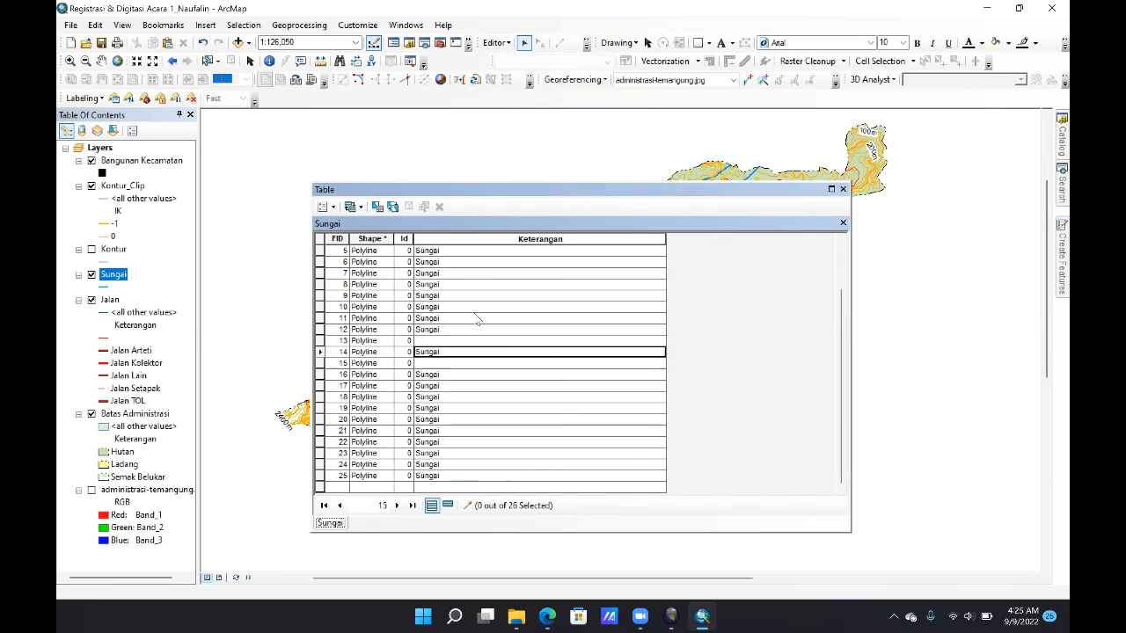
Step: Replace the Keterangan of the Sungai records with FID 3 and 4 with Sungai Utama
{"action": "key", "text": "ctrl+Home"}
{"action": "key", "text": "ctrl+c"}
{"action": "key", "text": "Down"}
{"action": "key", "text": "Down"}
{"action": "key", "text": "Down"}
{"action": "key", "text": "ctrl+v"}
{"action": "key", "text": "Down"}
{"action": "key", "text": "ctrl+z"}
{"action": "type", "text": "Sung"}
Step: Copy Sungai Utama into the Keterangan of the Sungai records with FID 7, 10, 12 and 14
{"action": "left_click_drag", "start_coordinate": [475, 298], "coordinate": [416, 297]}
{"action": "key", "text": "ctrl+c"}
{"action": "left_click", "coordinate": [463, 328]}
{"action": "key", "text": "ctrl+v"}
{"action": "key", "text": "Down"}
{"action": "key", "text": "Down"}
{"action": "key", "text": "Down"}
{"action": "key", "text": "ctrl+v"}
{"action": "key", "text": "Down"}
{"action": "key", "text": "Down"}
{"action": "type", "text": "v"}
{"action": "key", "text": "BackSpace"}
{"action": "key", "text": "ctrl+v"}
{"action": "left_click", "coordinate": [482, 409]}
Step: Copy Sungai Utama into the Keterangan of every second Sungai record from FID 18 onward
{"action": "scroll", "coordinate": [482, 411], "scroll_direction": "down", "scroll_amount": 3}
{"action": "left_click", "coordinate": [475, 398]}
{"action": "key", "text": "ctrl+v"}
{"action": "key", "text": "Down"}
{"action": "key", "text": "Down"}
{"action": "key", "text": "ctrl+v"}
{"action": "key", "text": "Down"}
{"action": "key", "text": "Down"}
{"action": "key", "text": "ctrl+v"}
Step: Copy Sungai Musiman into the Keterangan of the Sungai records with FID 6, 8, 11, 13, 15, 17, 19 and 21
{"action": "scroll", "coordinate": [470, 444], "scroll_direction": "up", "scroll_amount": 3}
{"action": "left_click_drag", "start_coordinate": [475, 263], "coordinate": [392, 265]}
{"action": "key", "text": "ctrl+c"}
{"action": "key", "text": "Down"}
{"action": "key", "text": "Down"}
{"action": "key", "text": "Down"}
{"action": "key", "text": "Down"}
{"action": "key", "text": "Down"}
{"action": "key", "text": "ctrl+v"}
{"action": "key", "text": "Down"}
{"action": "key", "text": "Down"}
{"action": "key", "text": "ctrl+v"}
{"action": "left_click", "coordinate": [466, 397]}
{"action": "key", "text": "ctrl+v"}
{"action": "left_click", "coordinate": [467, 410]}
{"action": "left_click", "coordinate": [460, 464]}
Step: Set the Keterangan of the Sungai records with FID 5, 9 and 16 to Sungai Utama and close the attribute table
{"action": "scroll", "coordinate": [462, 470], "scroll_direction": "up", "scroll_amount": 3}
{"action": "left_click", "coordinate": [472, 251]}
{"action": "left_click", "coordinate": [467, 285]}
{"action": "left_click", "coordinate": [465, 307]}
{"action": "key", "text": "ctrl+v"}
{"action": "left_click", "coordinate": [467, 352]}
{"action": "key", "text": "ctrl+v"}
{"action": "left_click", "coordinate": [466, 430]}
{"action": "key", "text": "ctrl+v"}
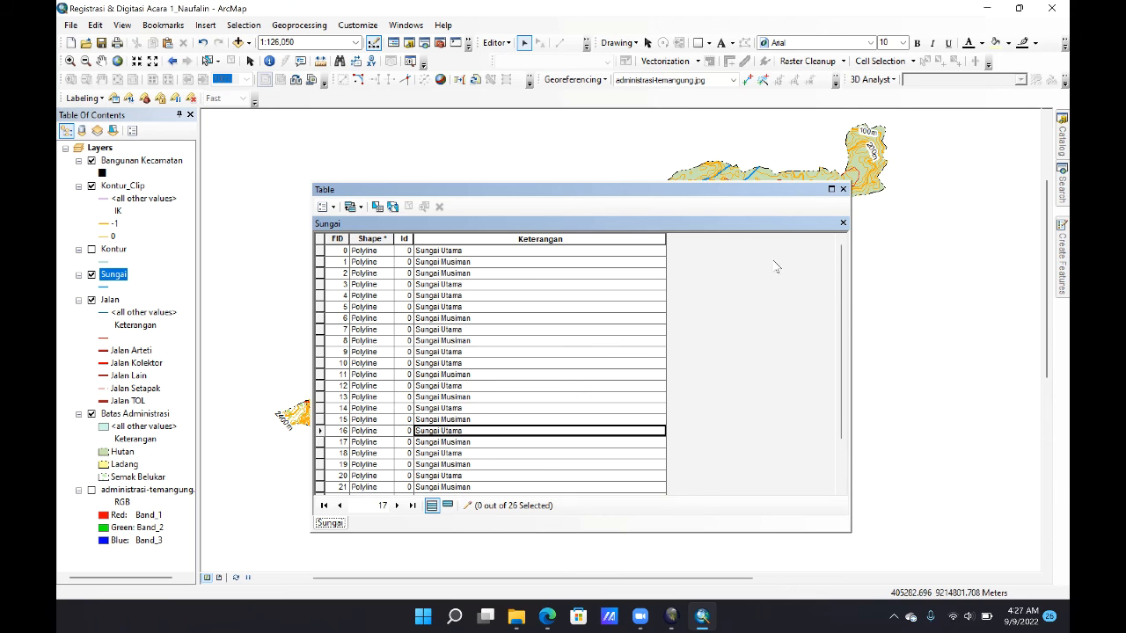
{"action": "left_click", "coordinate": [842, 190]}
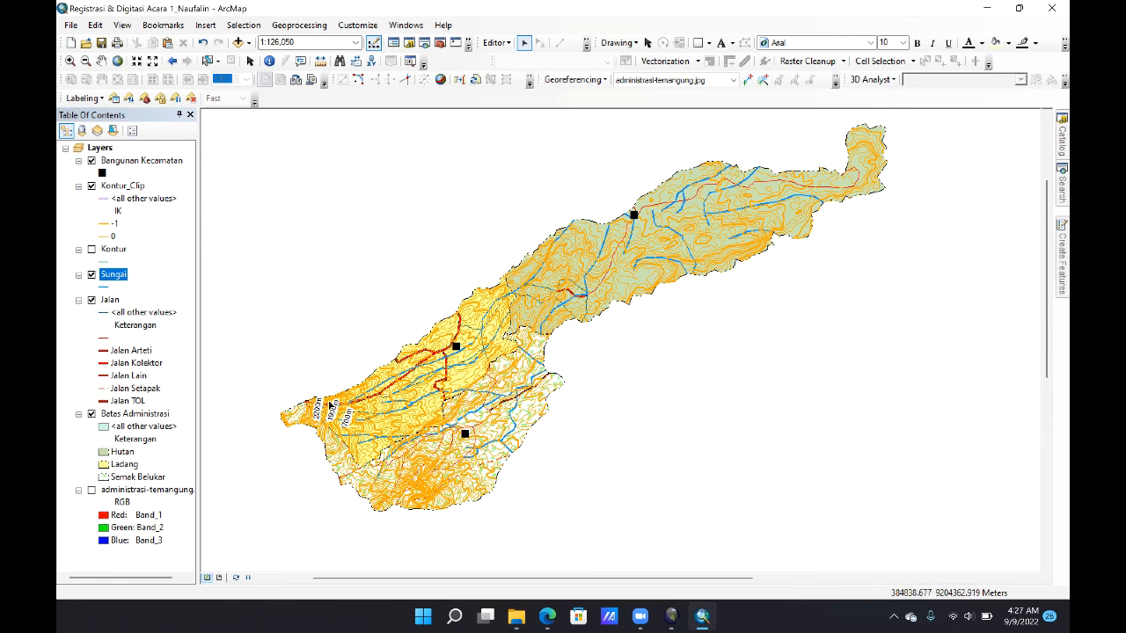
Step: Set the Sungai symbology to unique values of the Keterangan field and add all values
{"action": "right_click", "coordinate": [117, 277]}
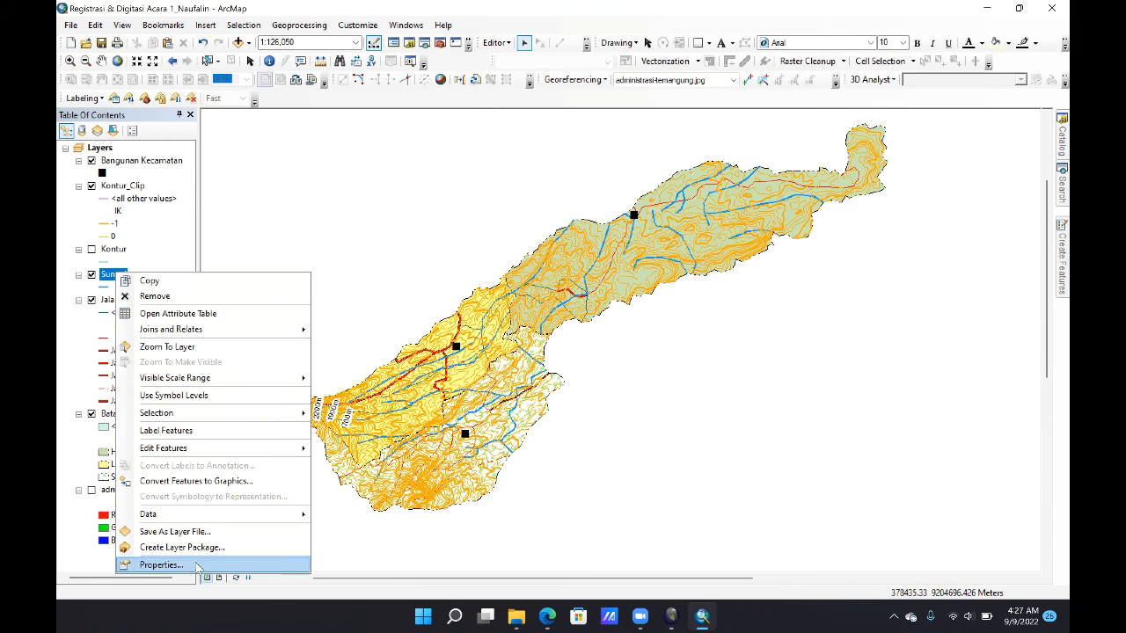
{"action": "left_click", "coordinate": [161, 564]}
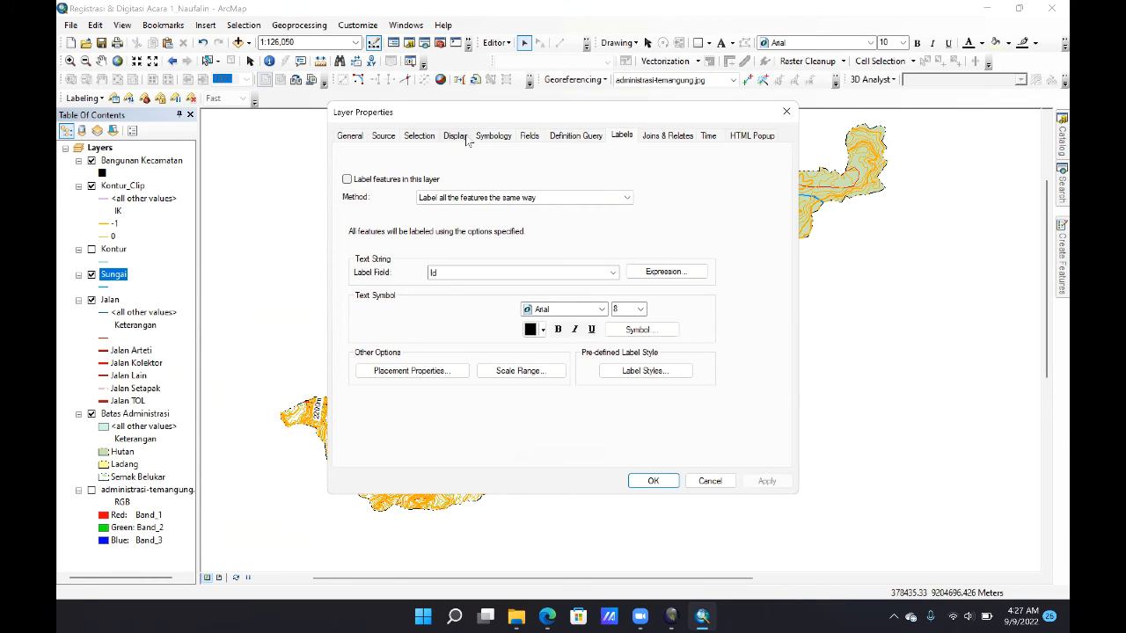
{"action": "left_click", "coordinate": [493, 136]}
{"action": "left_click", "coordinate": [361, 183]}
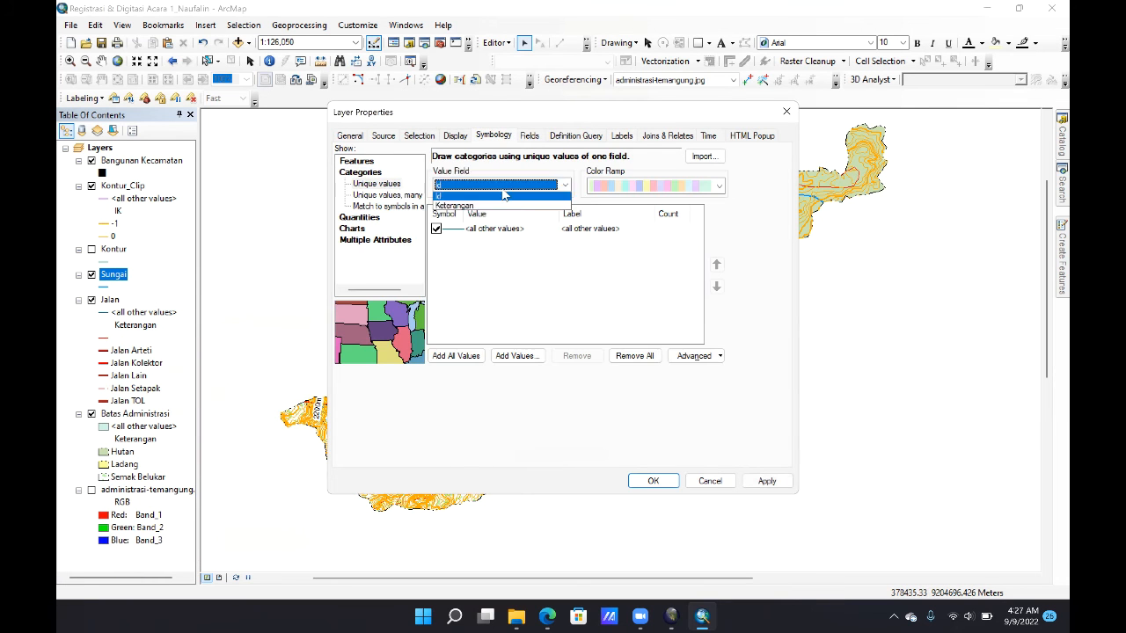
{"action": "left_click", "coordinate": [456, 355]}
Step: Give the Sungai Musiman category a dashed river line symbol coloured blue
{"action": "double_click", "coordinate": [454, 262]}
{"action": "scroll", "coordinate": [527, 351], "scroll_direction": "down", "scroll_amount": 3}
{"action": "left_click", "coordinate": [666, 444]}
{"action": "left_click", "coordinate": [497, 233]}
{"action": "left_click", "coordinate": [606, 300]}
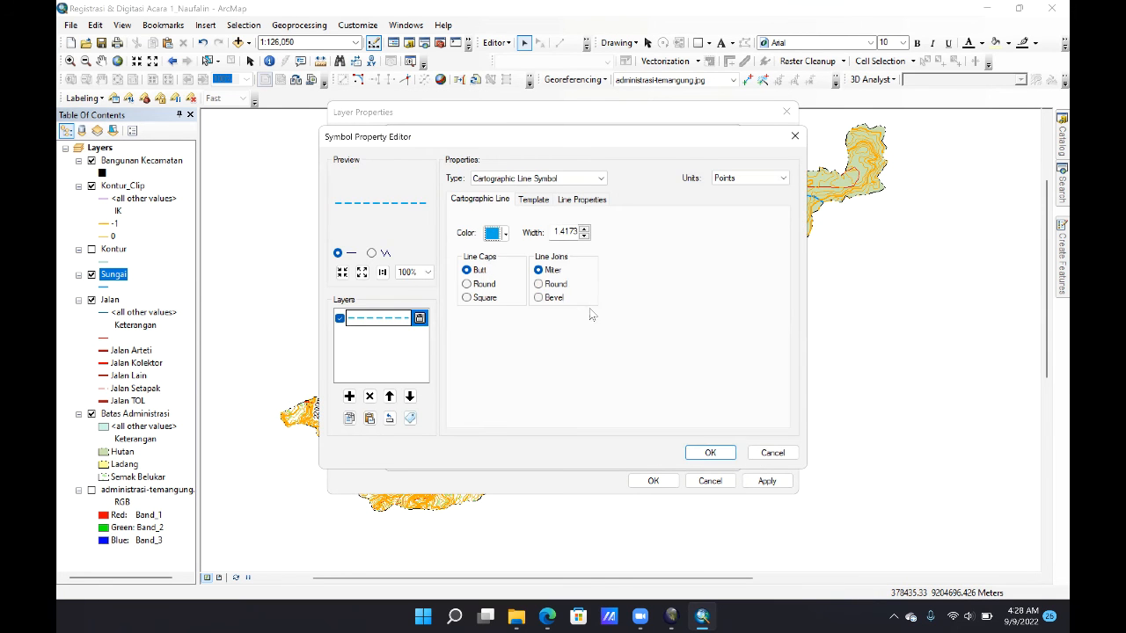
{"action": "left_click", "coordinate": [710, 452]}
{"action": "left_click", "coordinate": [647, 455]}
Step: Give the Sungai Utama category a solid blue line symbol and apply the river symbology
{"action": "double_click", "coordinate": [459, 262]}
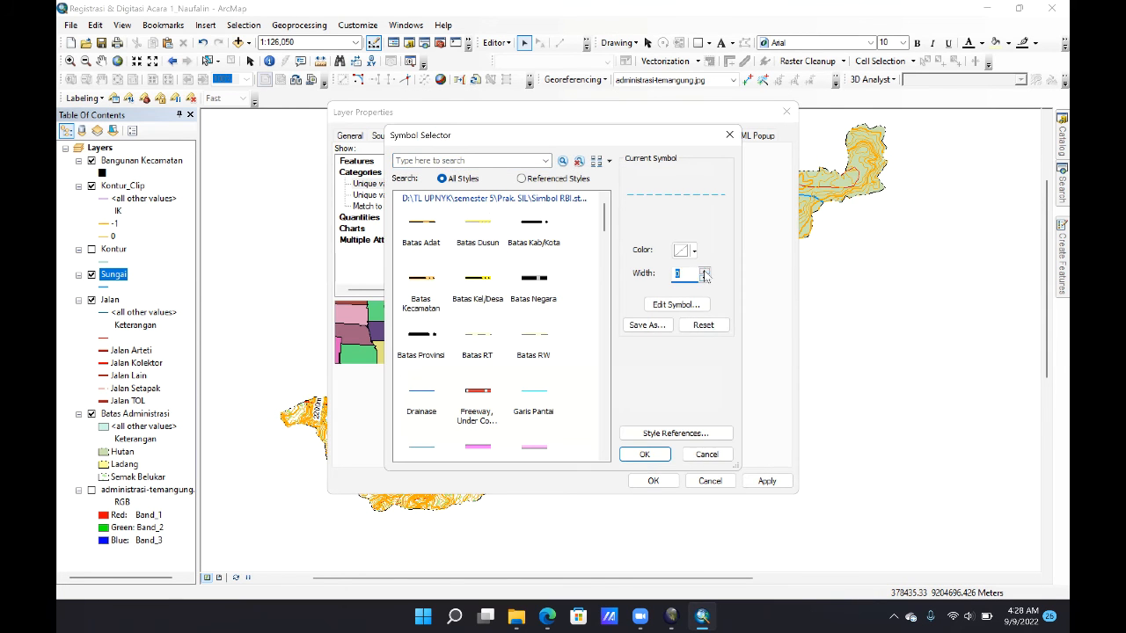
{"action": "scroll", "coordinate": [492, 351], "scroll_direction": "down", "scroll_amount": 3}
{"action": "left_click", "coordinate": [669, 304]}
{"action": "left_click", "coordinate": [504, 233]}
{"action": "left_click", "coordinate": [606, 300]}
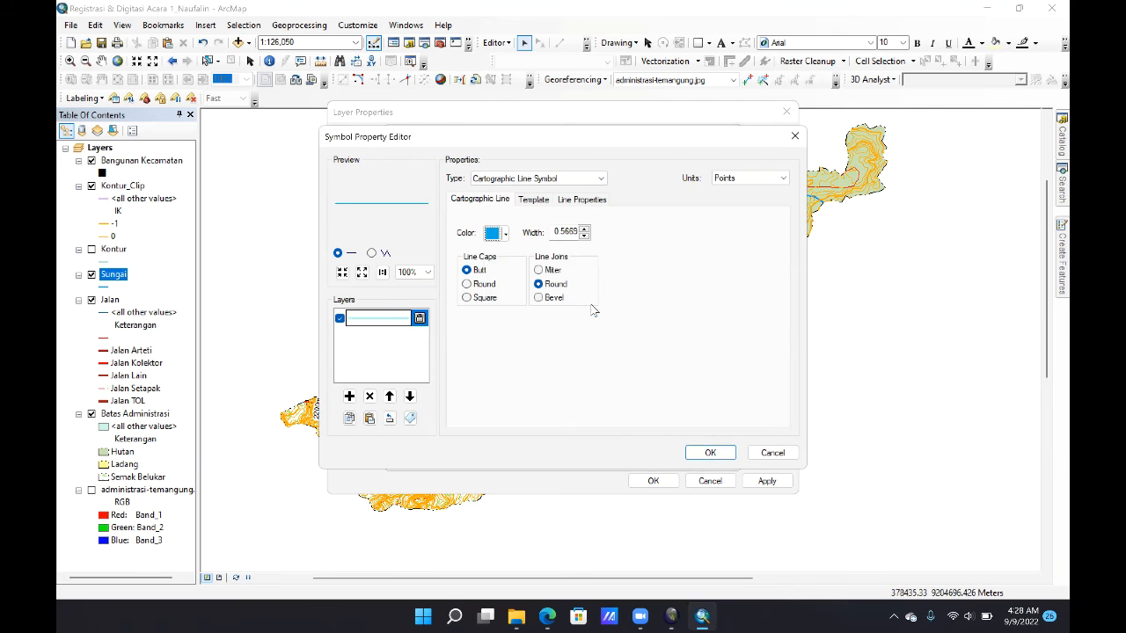
{"action": "left_click", "coordinate": [710, 452]}
{"action": "left_click", "coordinate": [645, 454]}
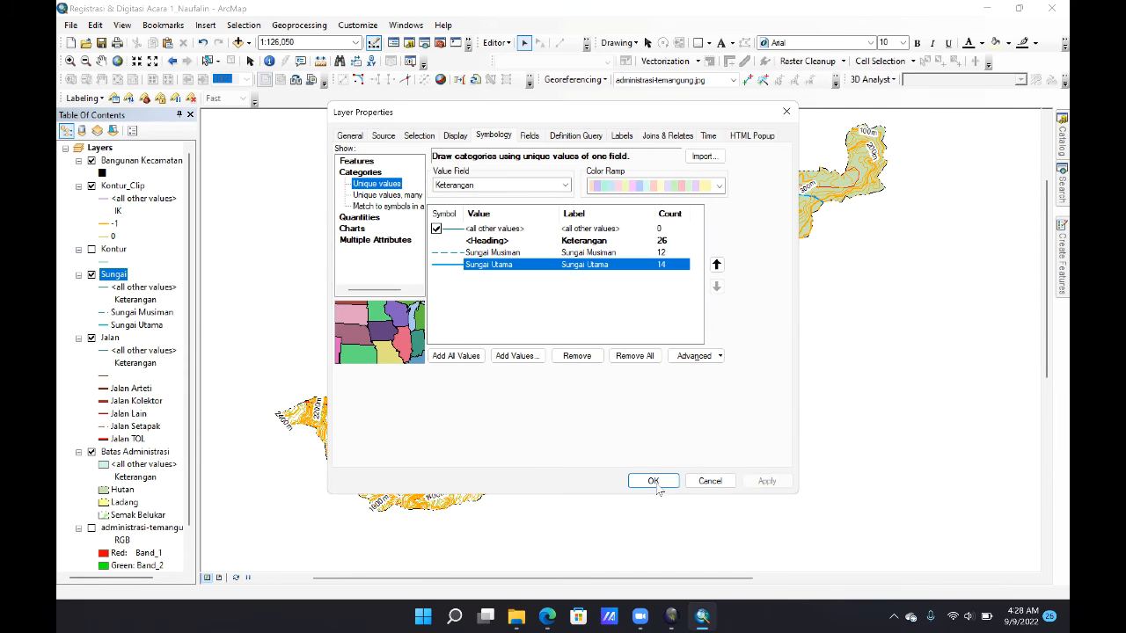
Step: Turn on labels for the Sungai layer, using the Keterangan field in Times New Roman
{"action": "left_click", "coordinate": [622, 135]}
{"action": "left_click", "coordinate": [347, 154]}
{"action": "left_click", "coordinate": [611, 247]}
{"action": "left_click", "coordinate": [466, 273]}
{"action": "left_click", "coordinate": [585, 284]}
{"action": "left_click", "coordinate": [562, 298]}
Step: Place the Sungai labels parallel and on the line instead of above it, and apply the layer properties
{"action": "left_click", "coordinate": [412, 345]}
{"action": "left_click", "coordinate": [552, 208]}
{"action": "left_click", "coordinate": [552, 190]}
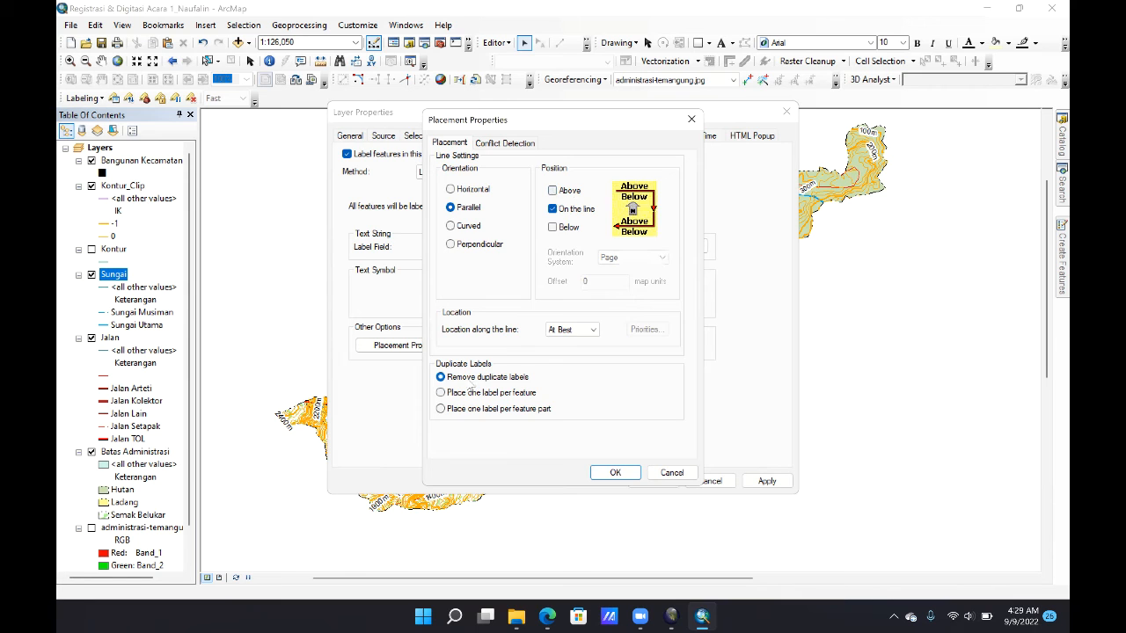
{"action": "left_click", "coordinate": [615, 473]}
{"action": "left_click", "coordinate": [766, 481]}
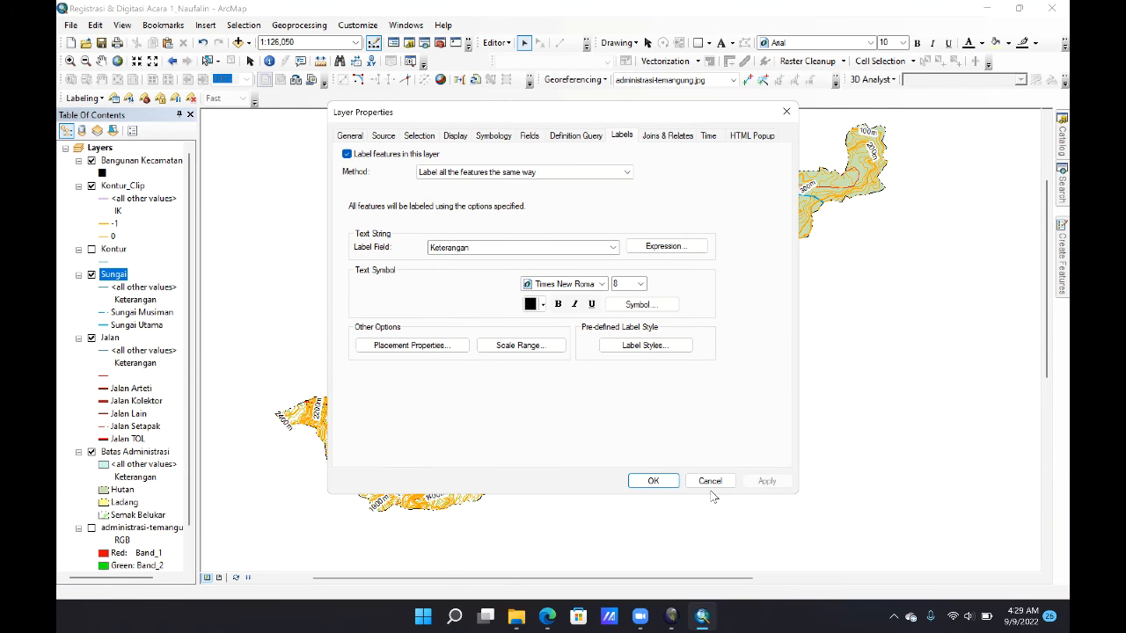
{"action": "left_click", "coordinate": [652, 480]}
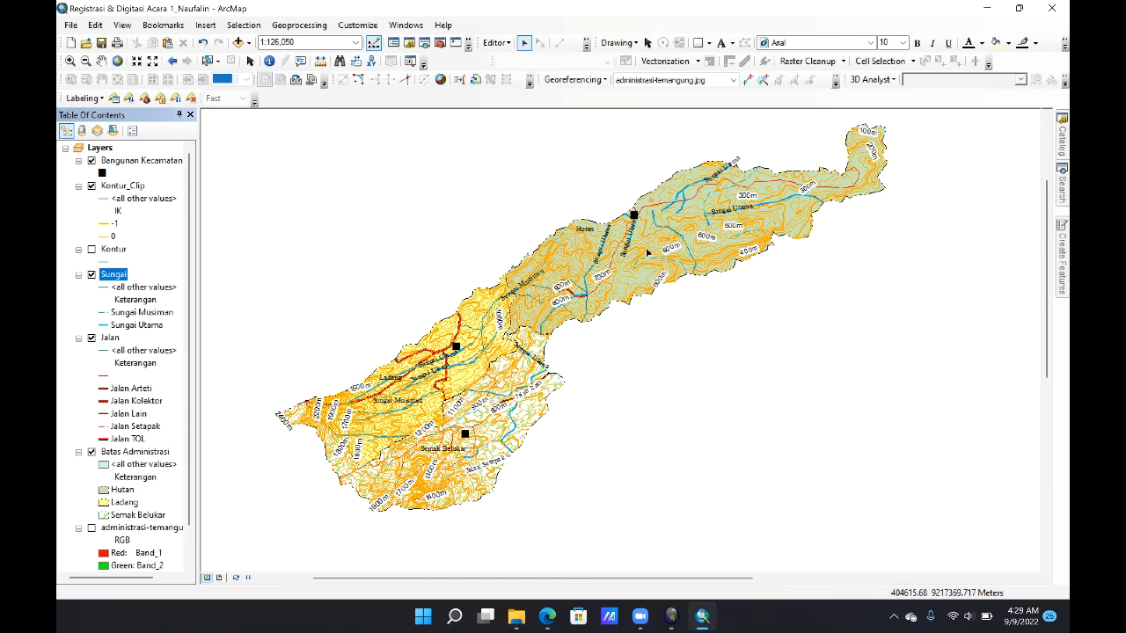
Step: Stop editing the Sungai layer and save the edits
{"action": "left_click", "coordinate": [500, 42]}
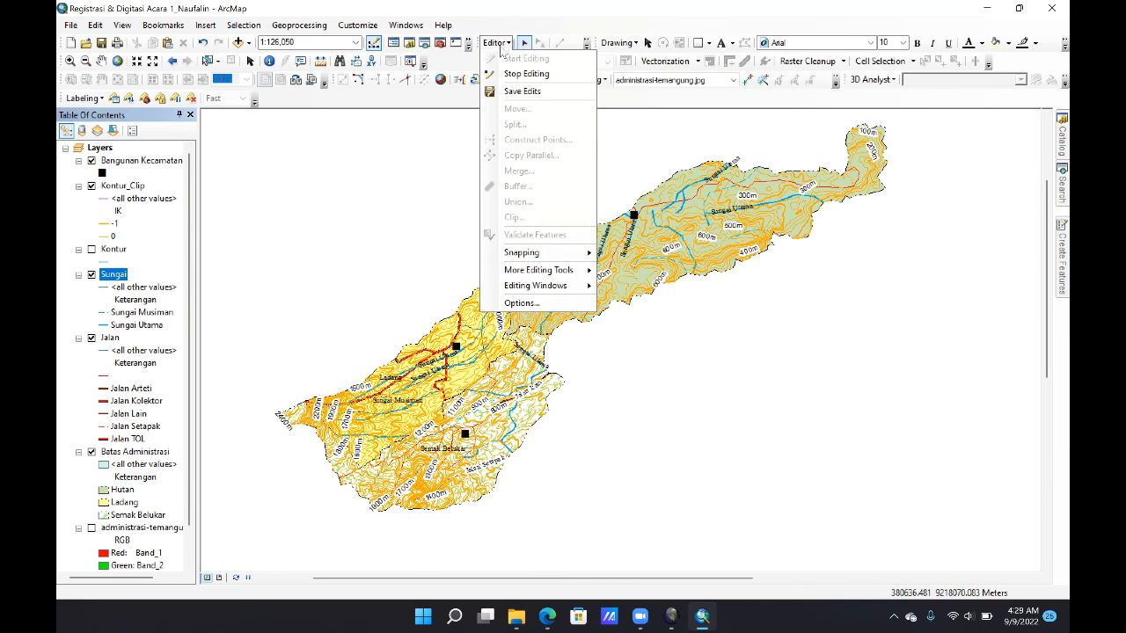
{"action": "left_click", "coordinate": [503, 76]}
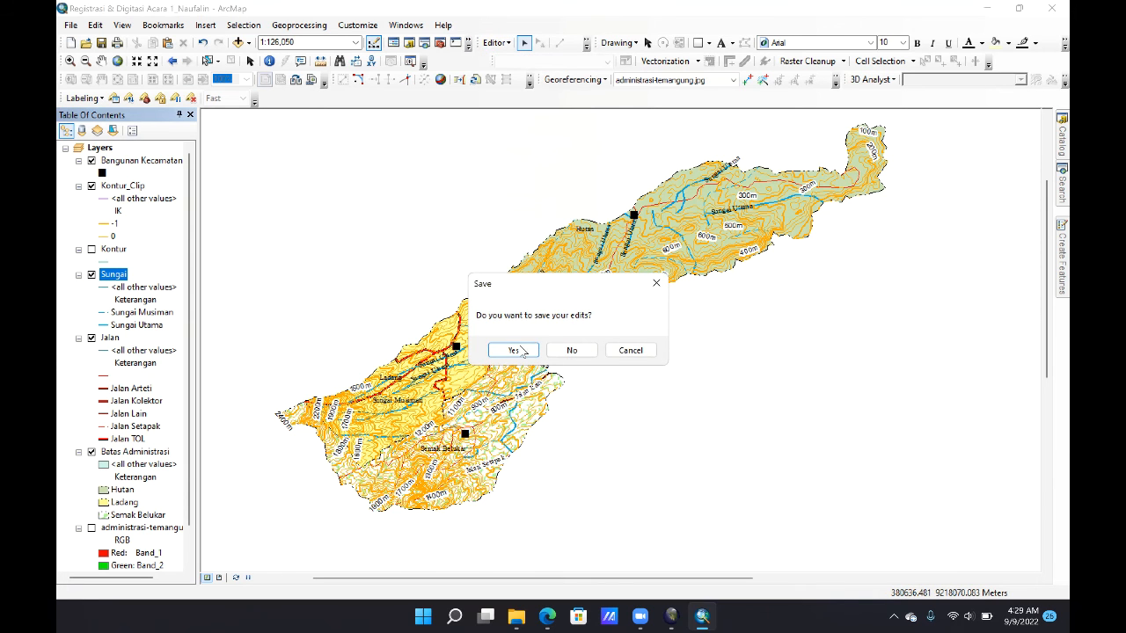
{"action": "left_click", "coordinate": [523, 352]}
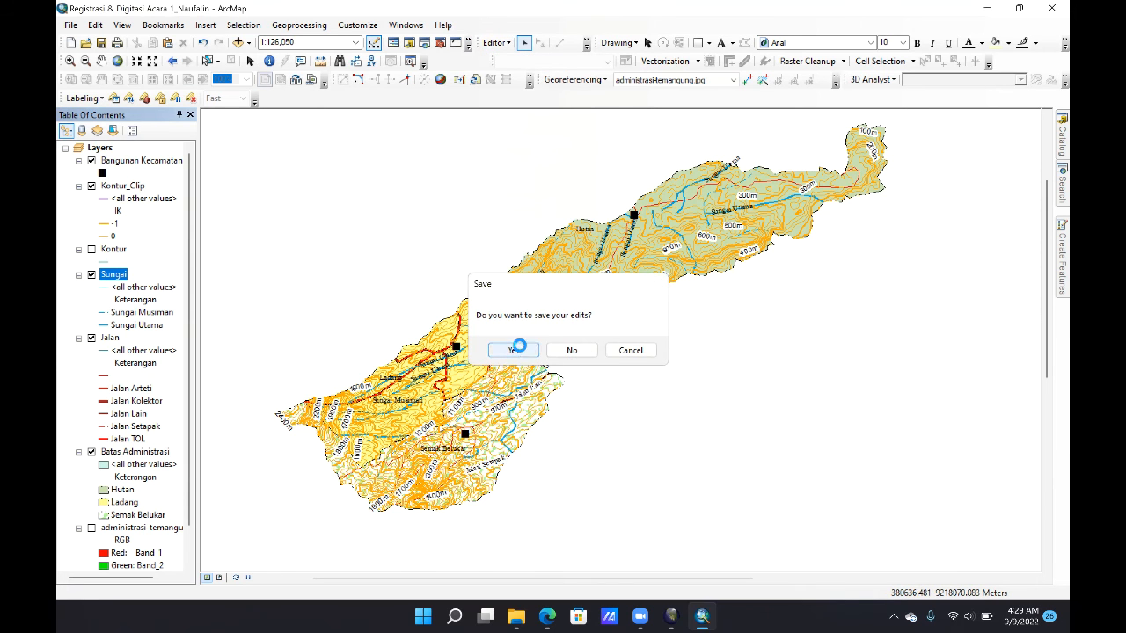
Step: Open the Bangunan Kecamatan attribute table and add a text field named Keterangan
{"action": "right_click", "coordinate": [136, 163]}
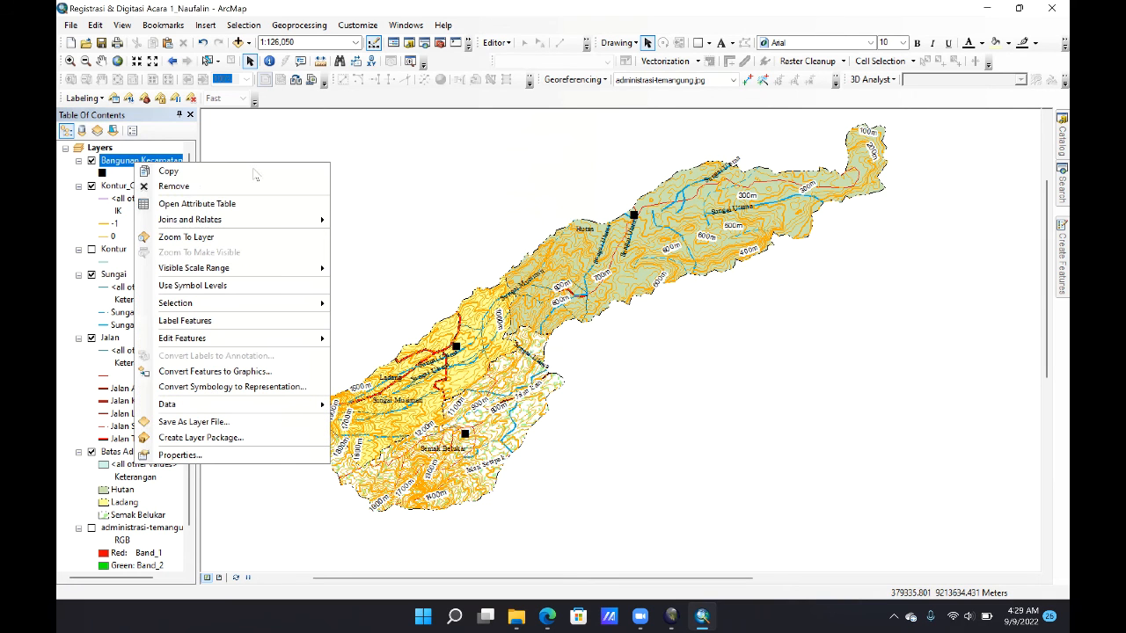
{"action": "left_click", "coordinate": [253, 204]}
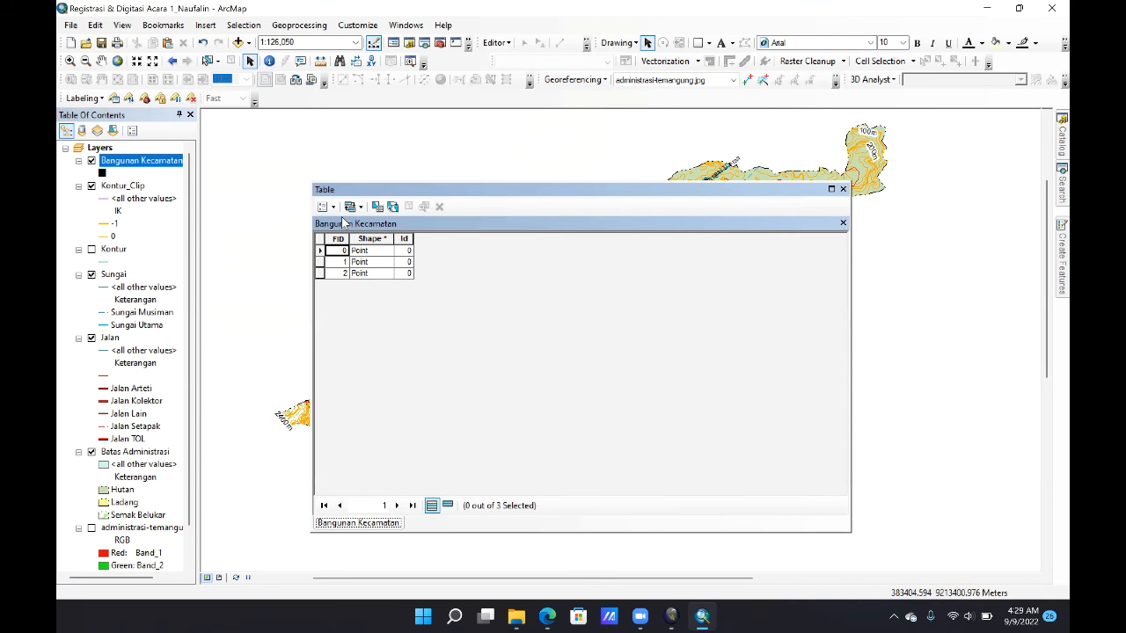
{"action": "left_click", "coordinate": [334, 211]}
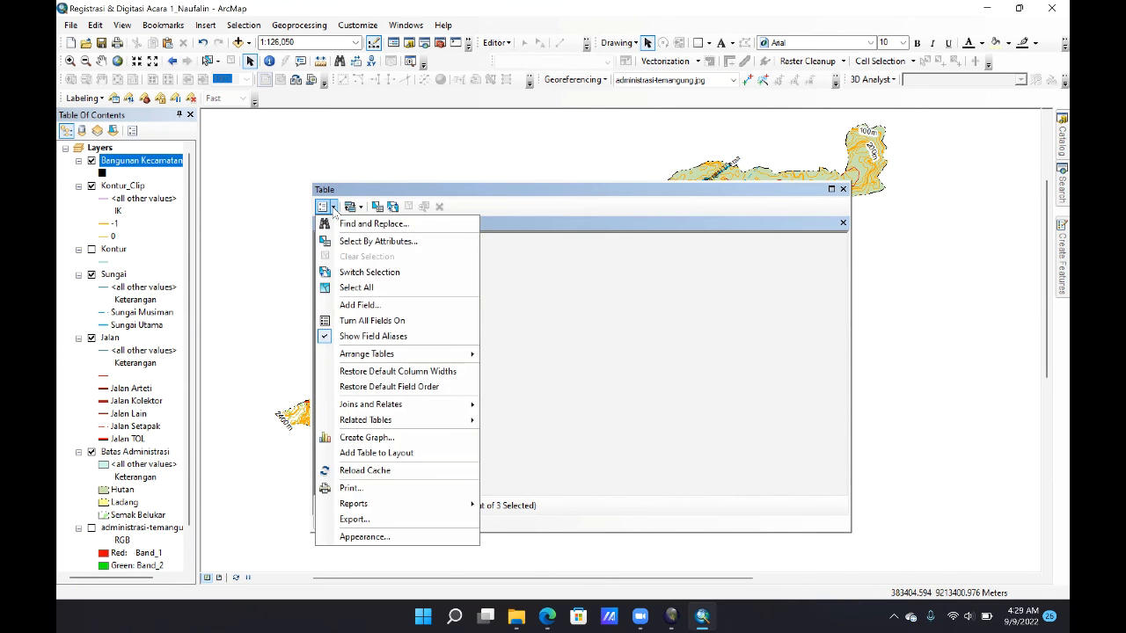
{"action": "left_click", "coordinate": [361, 307]}
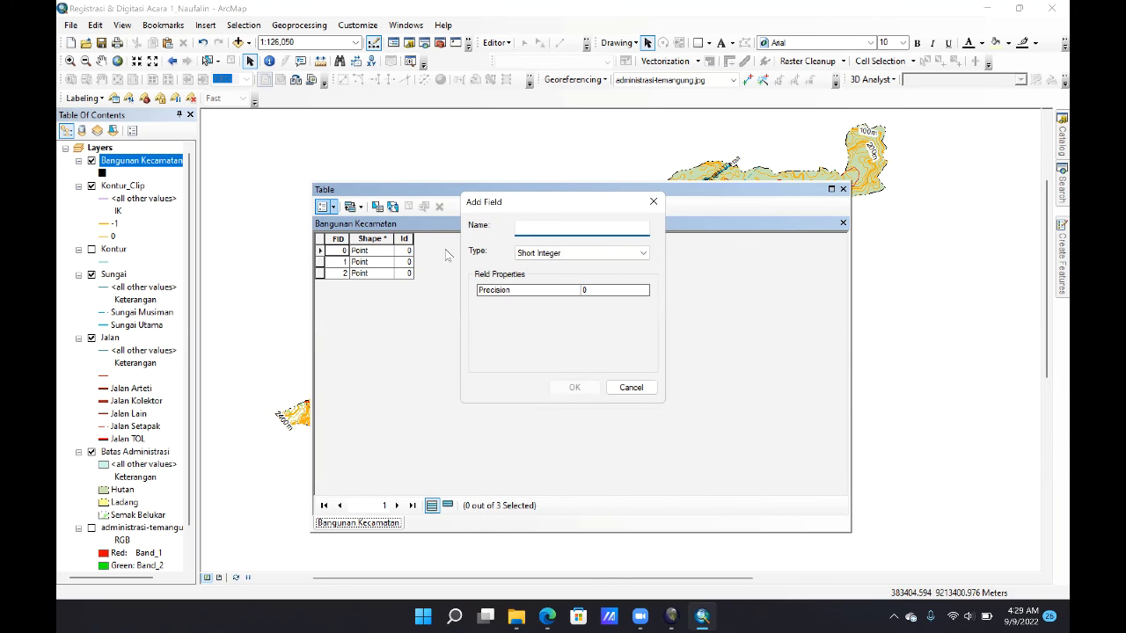
{"action": "type", "text": "Keterangan"}
{"action": "left_click", "coordinate": [576, 254]}
{"action": "left_click", "coordinate": [549, 304]}
{"action": "left_click", "coordinate": [574, 390]}
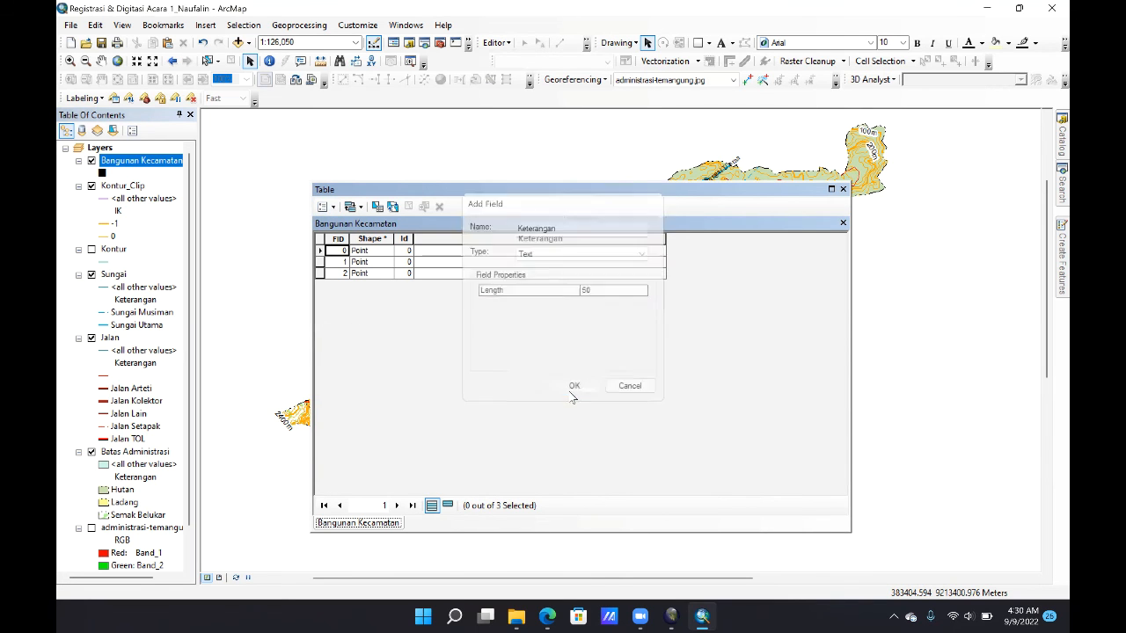
Step: Start editing the Bangunan Kecamatan layer and enter Kantor Kecamatan as the Keterangan of FID 0
{"action": "right_click", "coordinate": [139, 164]}
{"action": "mouse_move", "coordinate": [237, 334]}
{"action": "left_click", "coordinate": [378, 332]}
{"action": "left_click", "coordinate": [637, 454]}
{"action": "left_click", "coordinate": [466, 254]}
{"action": "type", "text": "Kantor Kecamatan"}
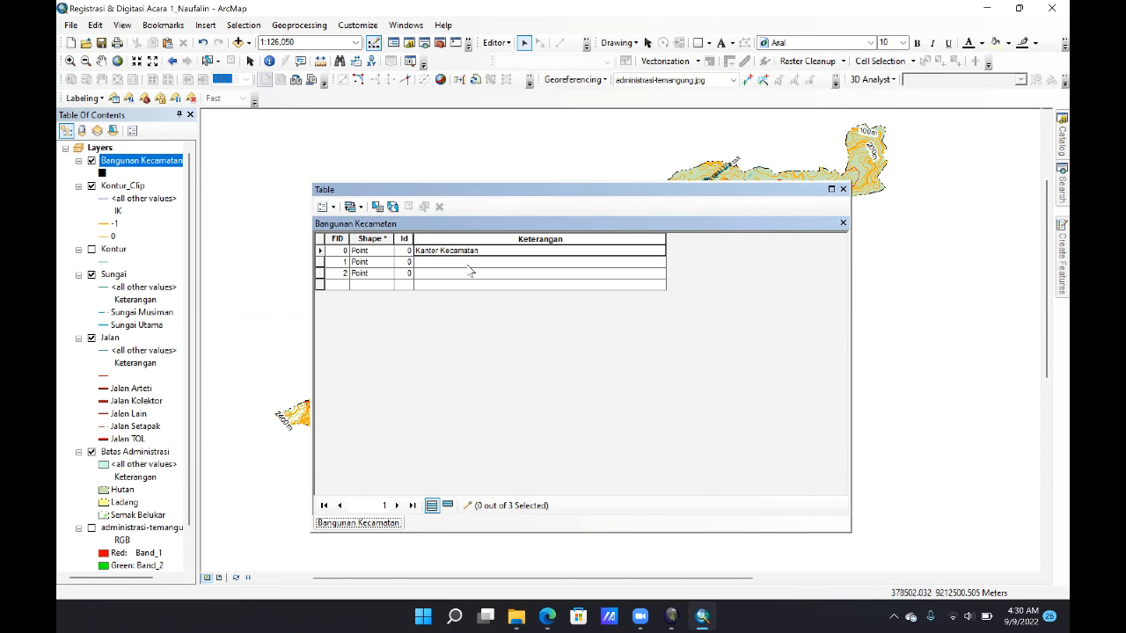
Step: Enter Puskesmas for FID 1 and Sekolah Dasar for FID 2 as Keterangan, and close the table
{"action": "left_click", "coordinate": [472, 262]}
{"action": "type", "text": "Puskesmas"}
{"action": "left_click", "coordinate": [467, 273]}
{"action": "type", "text": "Sekolah Dasar"}
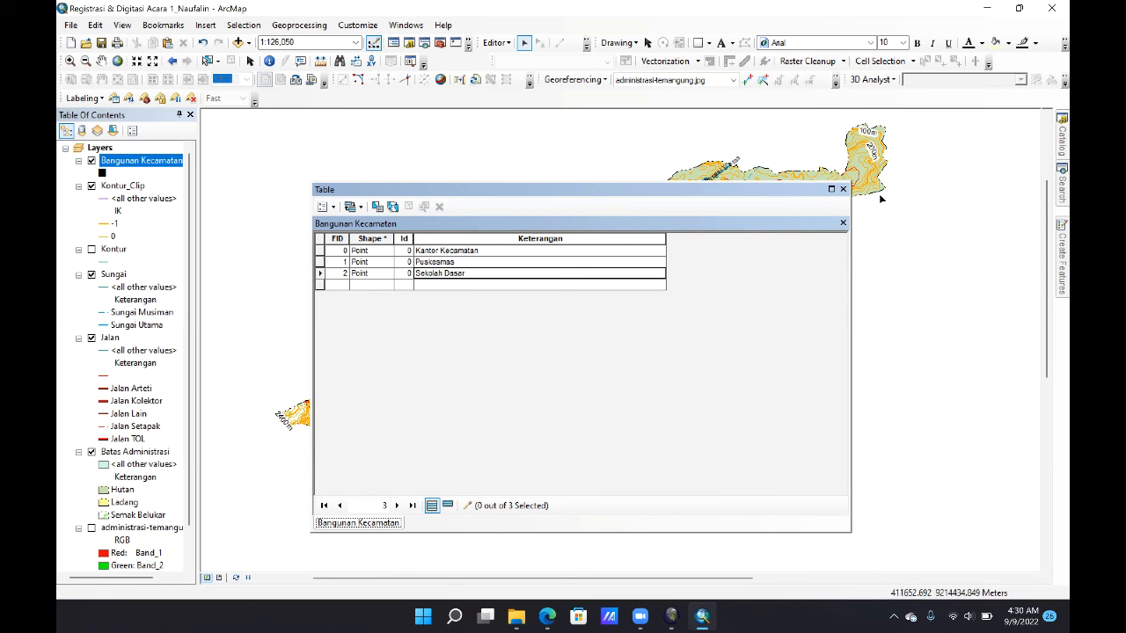
{"action": "left_click", "coordinate": [842, 225]}
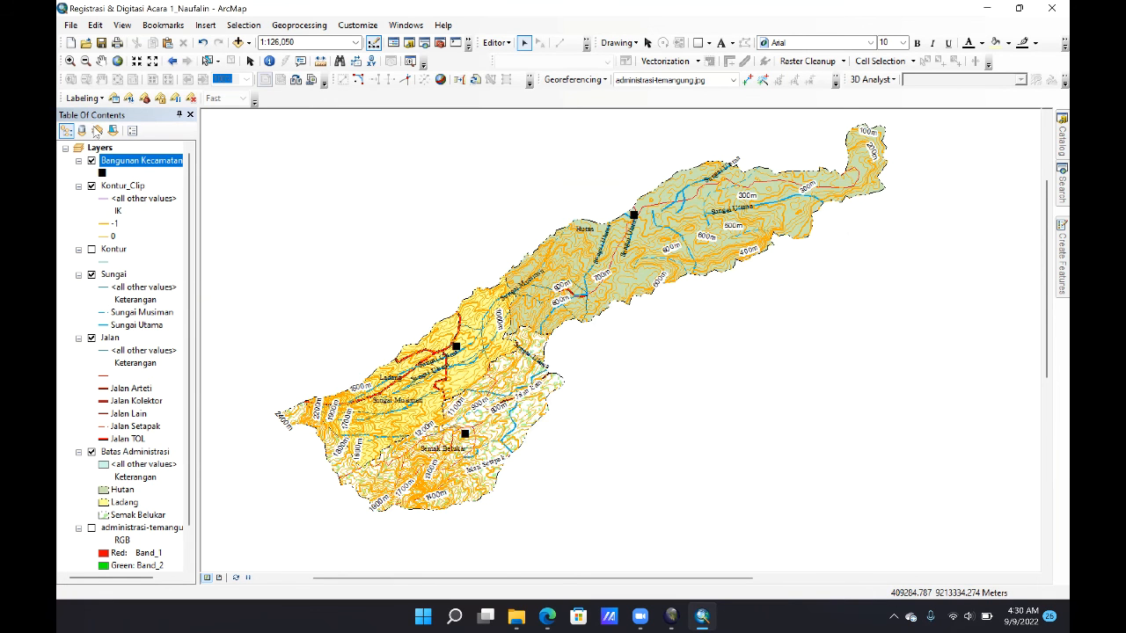
Step: Set the Bangunan Kecamatan symbology to unique values of the Keterangan field and add all values
{"action": "right_click", "coordinate": [123, 165]}
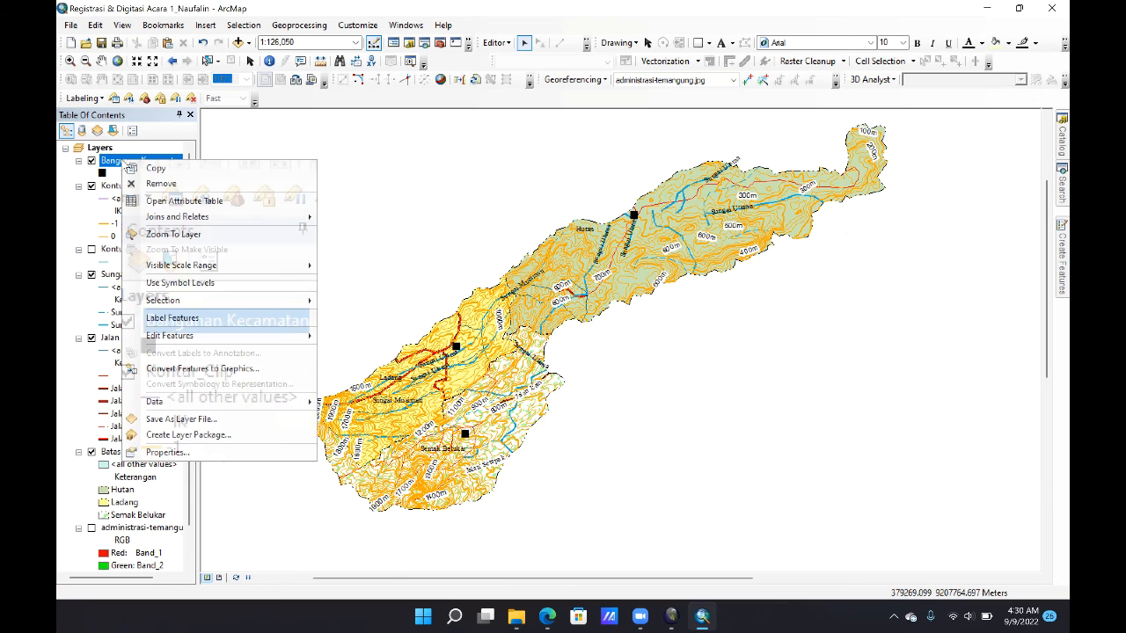
{"action": "left_click", "coordinate": [205, 454]}
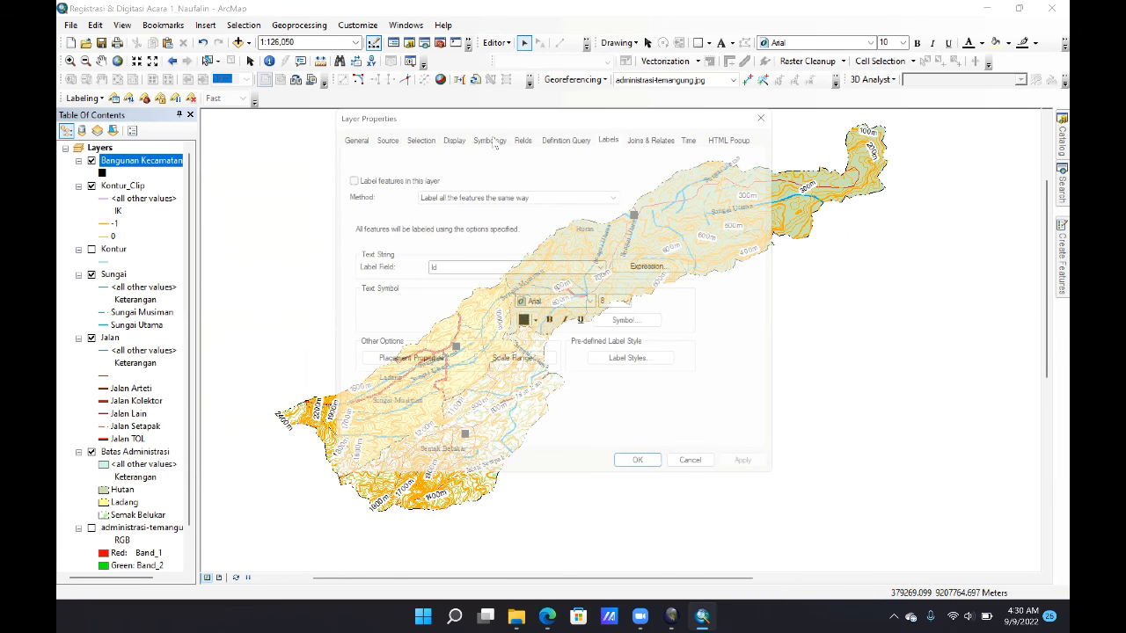
{"action": "left_click", "coordinate": [495, 142]}
{"action": "left_click", "coordinate": [359, 183]}
{"action": "left_click", "coordinate": [501, 185]}
{"action": "left_click", "coordinate": [466, 212]}
{"action": "left_click", "coordinate": [455, 355]}
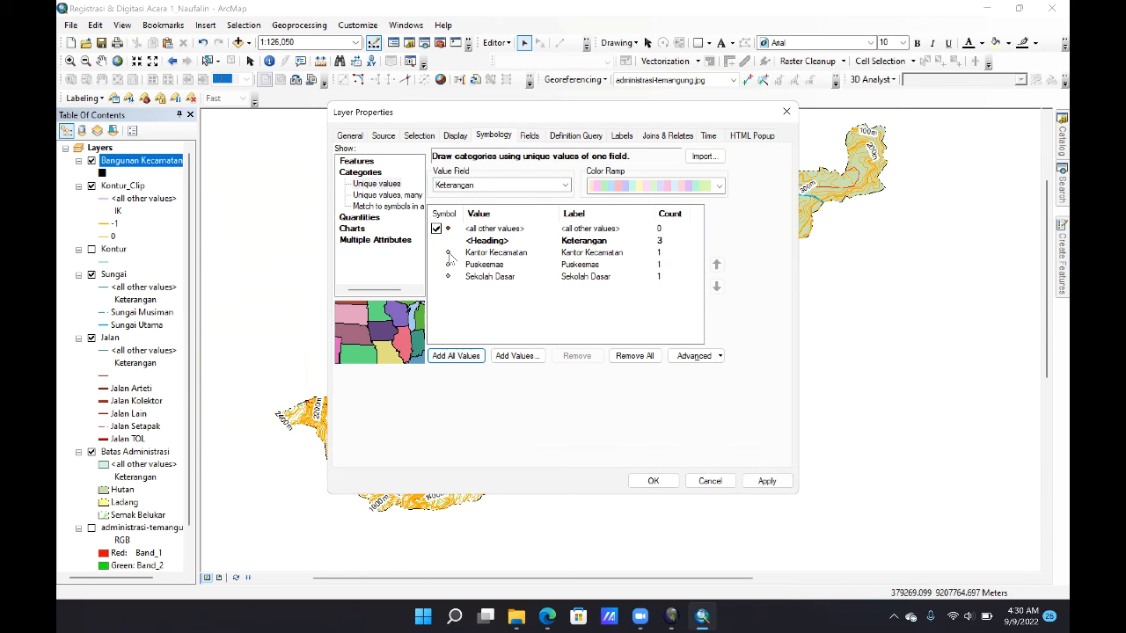
Step: Assign the Kantor Camat symbol at size 10 to the Kantor Kecamatan category
{"action": "scroll", "coordinate": [522, 340], "scroll_direction": "down", "scroll_amount": 3}
{"action": "left_click", "coordinate": [422, 339]}
{"action": "left_click", "coordinate": [646, 456]}
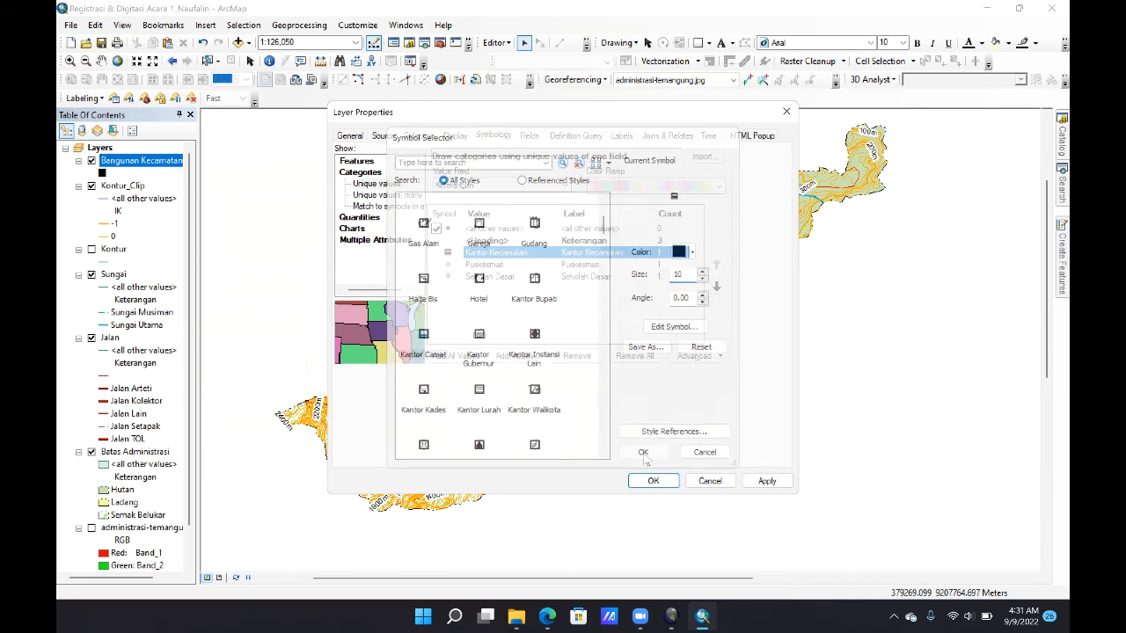
Step: Assign the green health facility symbol to the Puskesmas category and reduce its size
{"action": "double_click", "coordinate": [453, 264]}
{"action": "scroll", "coordinate": [502, 383], "scroll_direction": "down", "scroll_amount": 7}
{"action": "scroll", "coordinate": [501, 383], "scroll_direction": "down", "scroll_amount": 1}
{"action": "left_click", "coordinate": [424, 395]}
{"action": "left_click", "coordinate": [704, 278]}
{"action": "left_click", "coordinate": [704, 278]}
{"action": "left_click", "coordinate": [644, 454]}
Step: Assign the Pendidikan Dasar symbol at size 10 to the Sekolah Dasar category and apply the symbology
{"action": "double_click", "coordinate": [447, 278]}
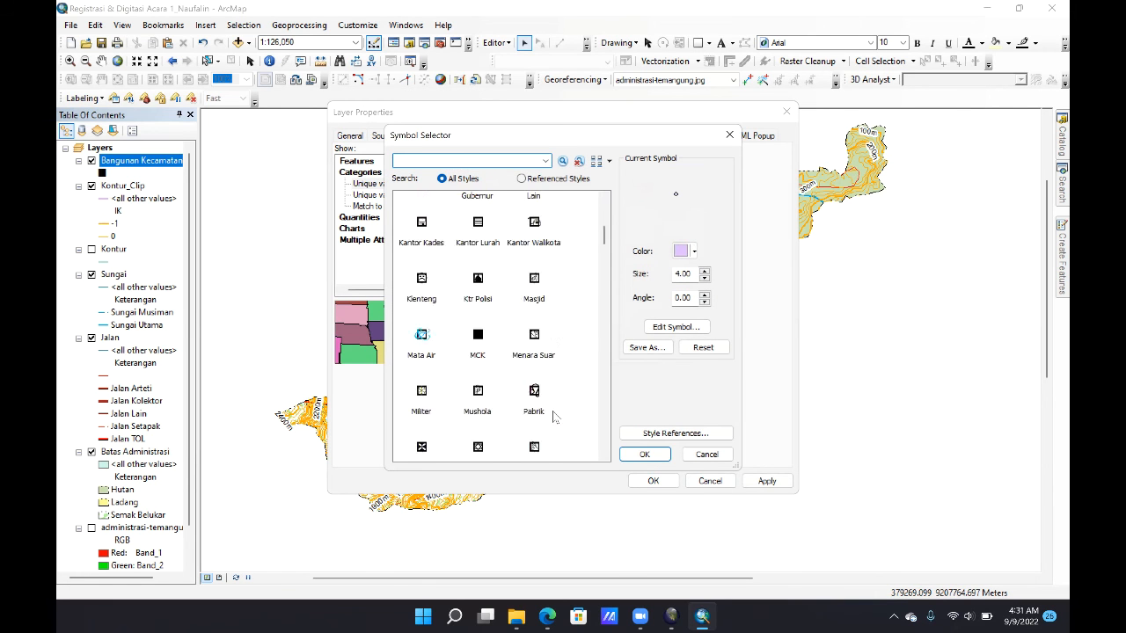
{"action": "scroll", "coordinate": [448, 282], "scroll_direction": "down", "scroll_amount": 6}
{"action": "left_click", "coordinate": [422, 338]}
{"action": "left_click", "coordinate": [704, 278]}
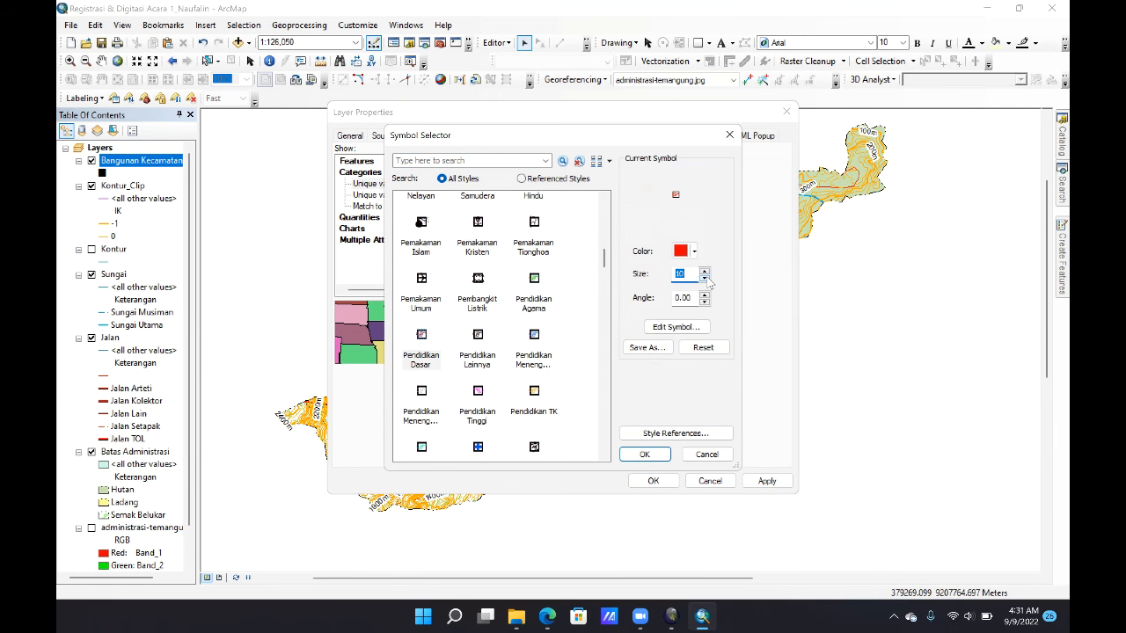
{"action": "left_click", "coordinate": [644, 455]}
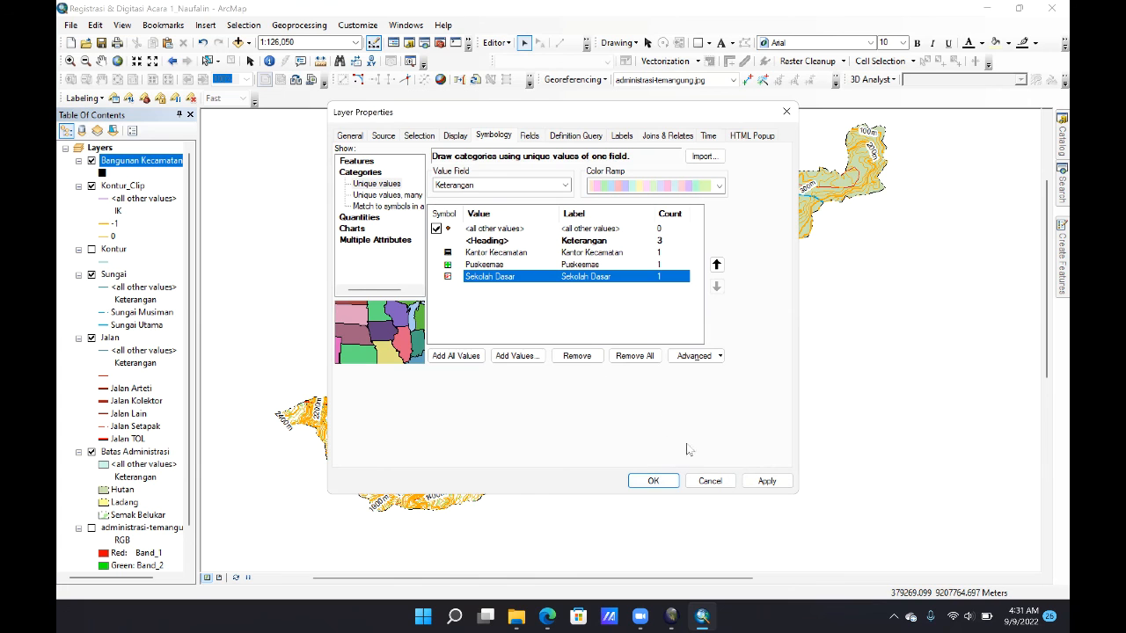
{"action": "left_click", "coordinate": [763, 481]}
Step: Turn on labels for the Bangunan Kecamatan layer, using the Keterangan field in Times New Roman
{"action": "left_click", "coordinate": [621, 136]}
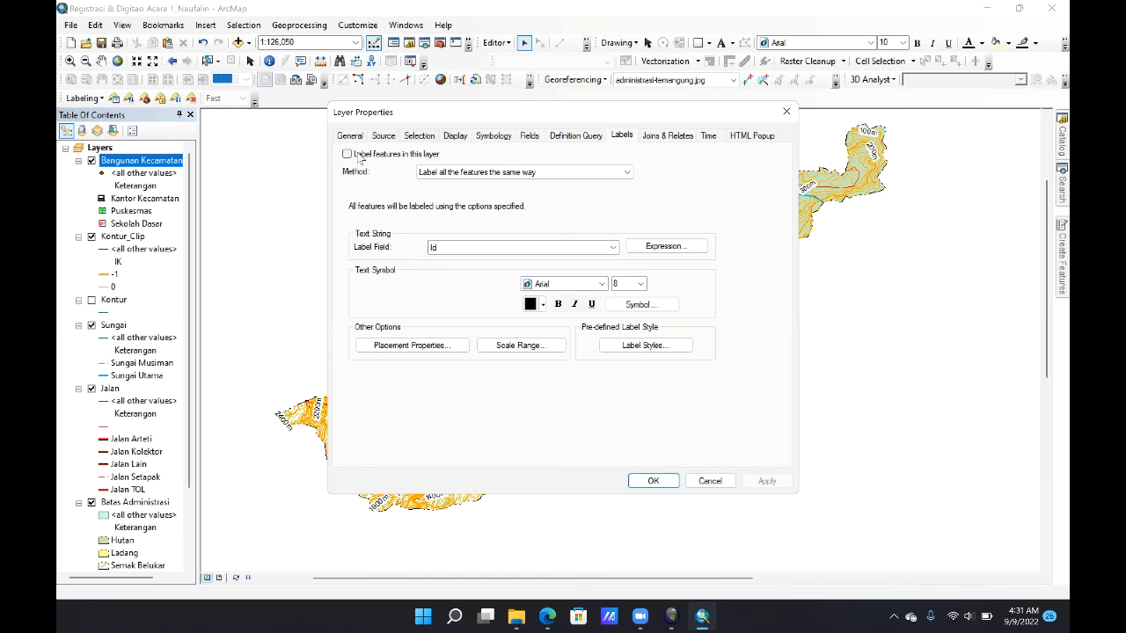
{"action": "left_click", "coordinate": [612, 247]}
{"action": "left_click", "coordinate": [528, 281]}
{"action": "left_click", "coordinate": [600, 286]}
{"action": "type", "text": "ti"}
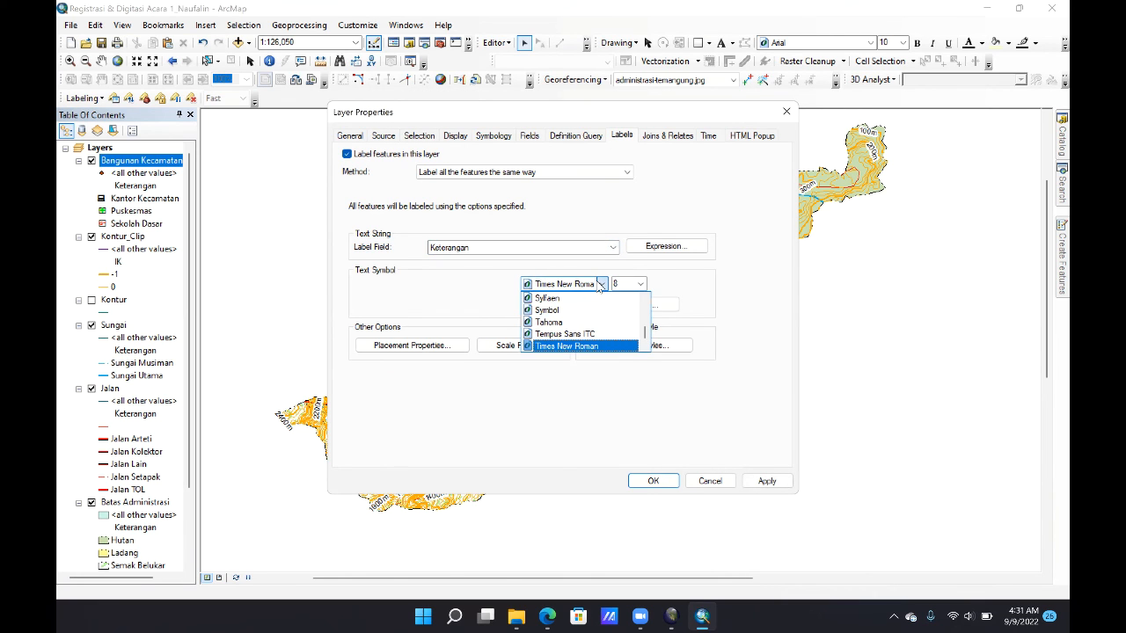
{"action": "key", "text": "Return"}
Step: Set the building point labels' initial placement to Prefer Top Center, all allowed, and apply the label settings to the layer
{"action": "left_click", "coordinate": [408, 348]}
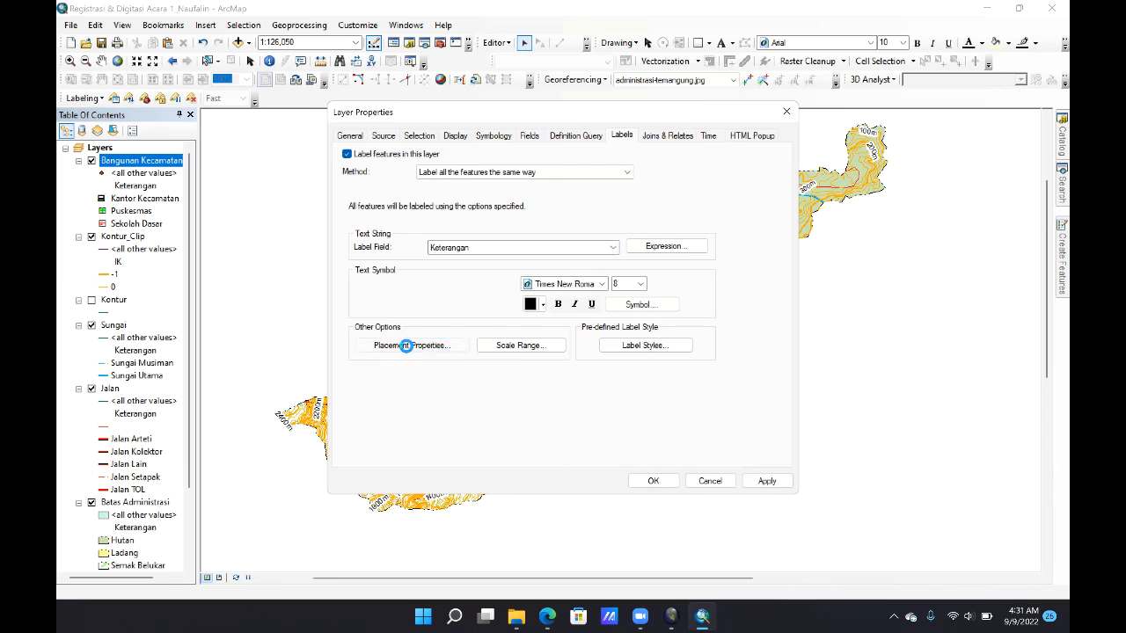
{"action": "left_click", "coordinate": [578, 222]}
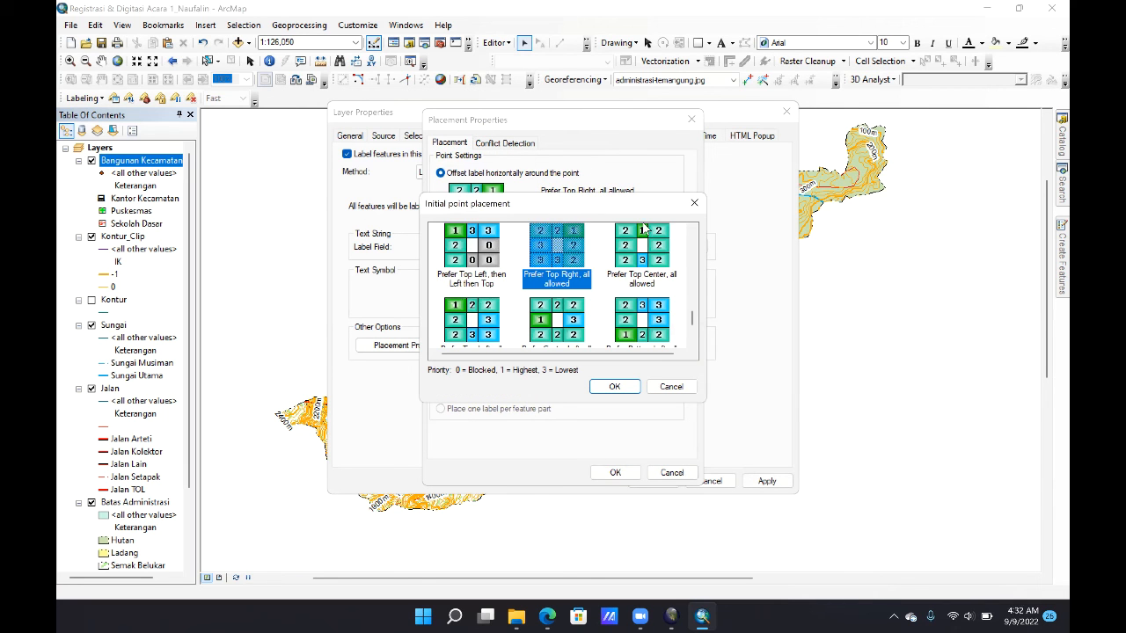
{"action": "left_click", "coordinate": [642, 262]}
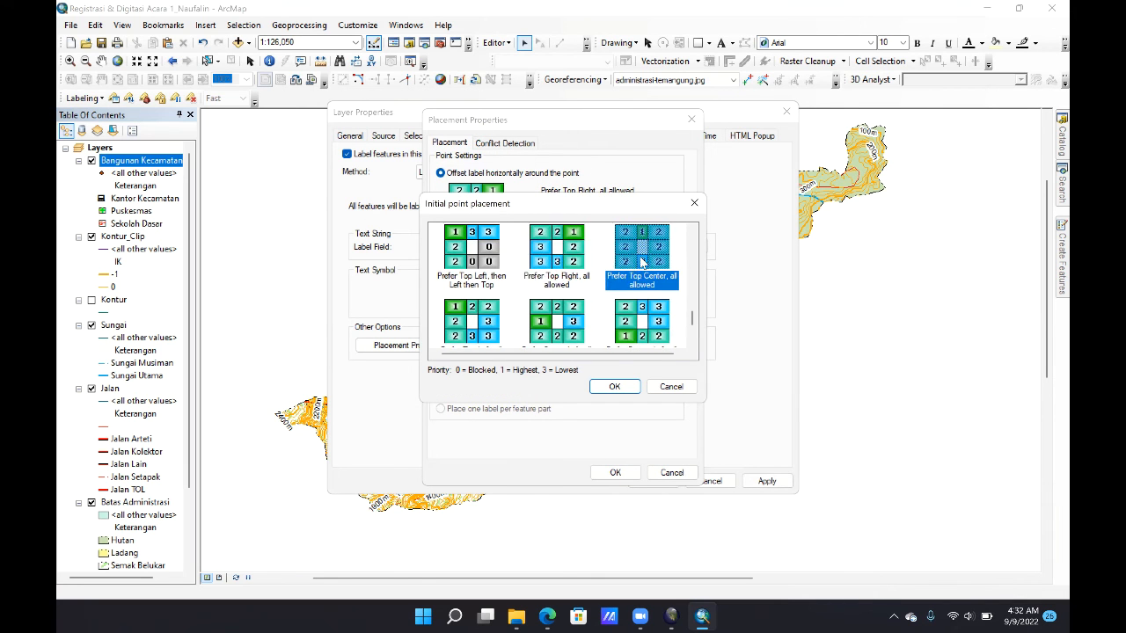
{"action": "left_click", "coordinate": [614, 386]}
{"action": "left_click", "coordinate": [616, 473]}
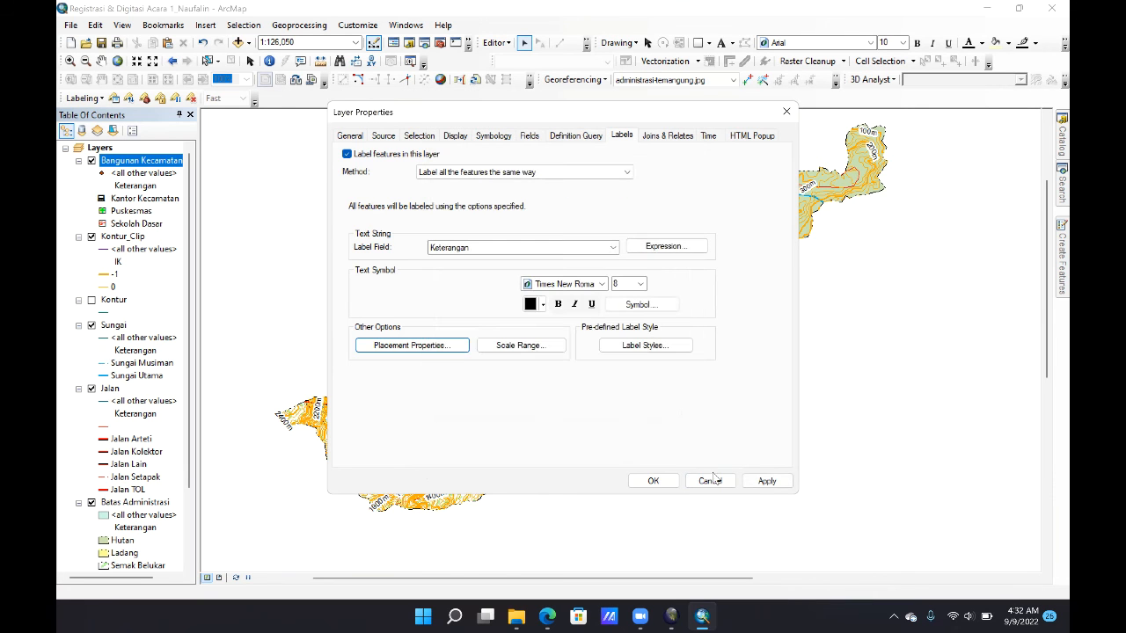
{"action": "left_click", "coordinate": [650, 481]}
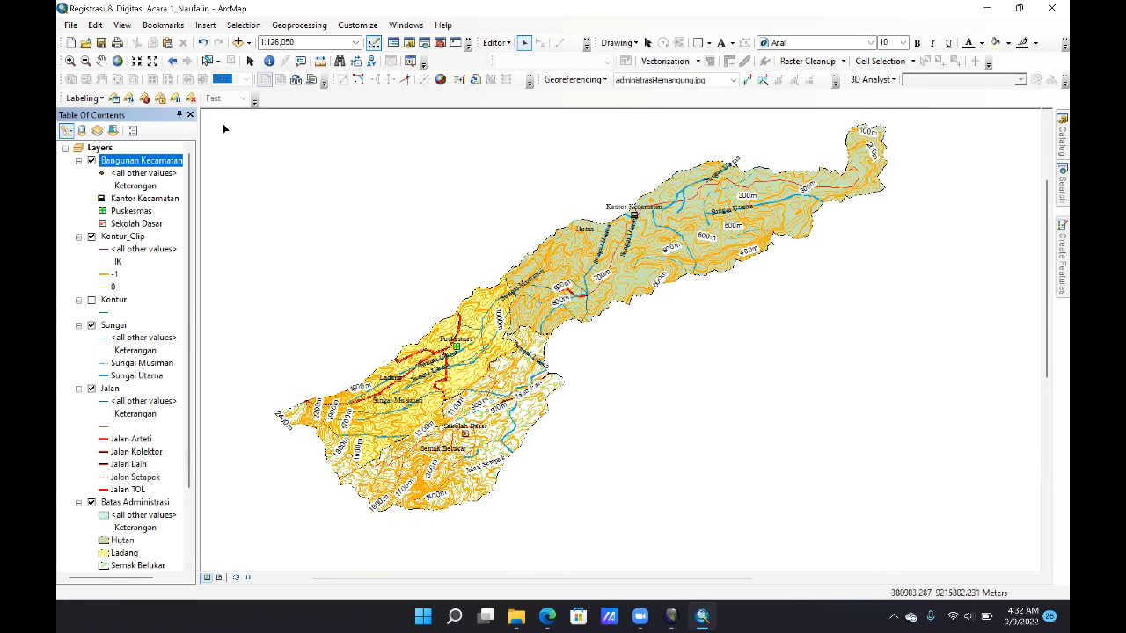
Step: Save the map as a new ArcMap document in the Acara 2_SIL folder, named "Counturing Labeling Symbology Acara 2_" followed by the author's name
{"action": "left_click", "coordinate": [68, 24]}
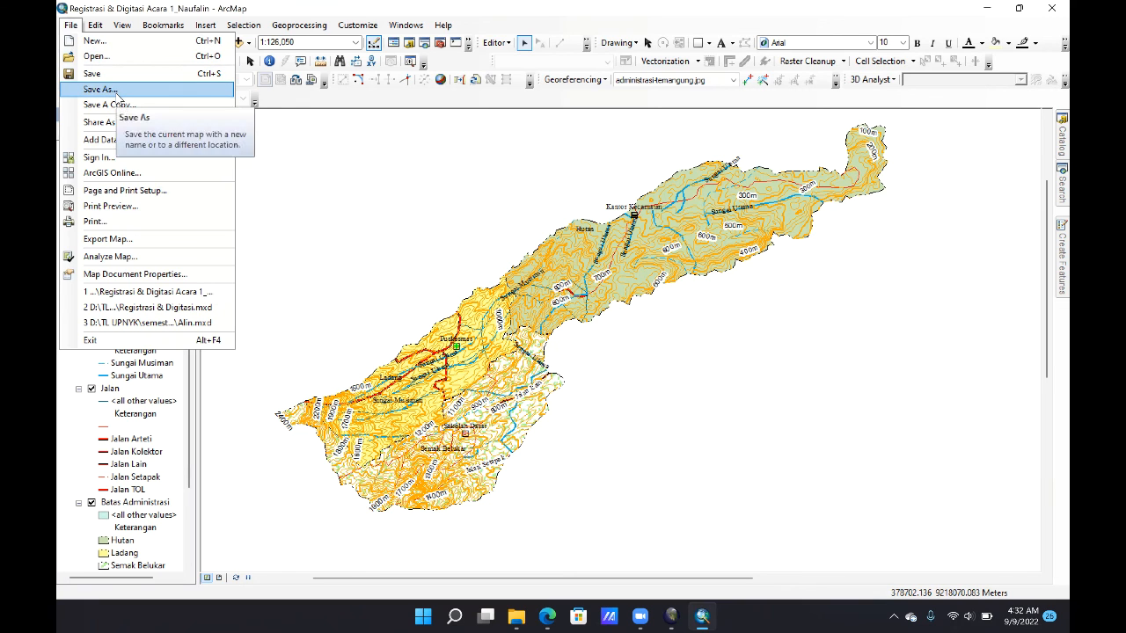
{"action": "left_click", "coordinate": [613, 186]}
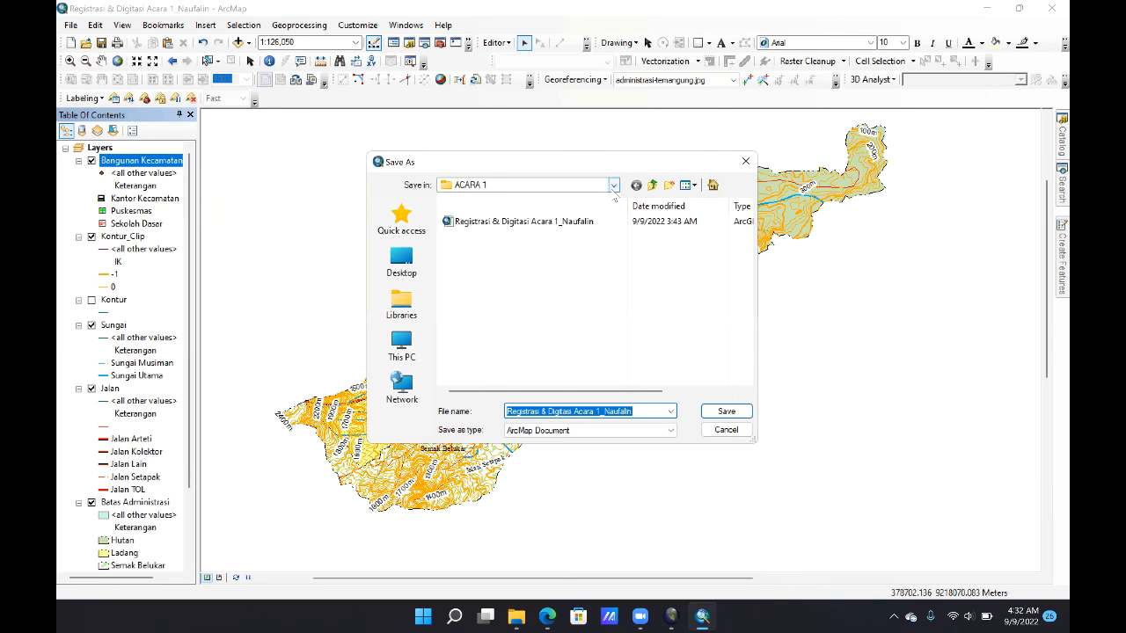
{"action": "left_click", "coordinate": [505, 390]}
{"action": "double_click", "coordinate": [475, 248]}
{"action": "left_click", "coordinate": [628, 411]}
{"action": "left_click_drag", "start_coordinate": [573, 411], "coordinate": [507, 412]}
{"action": "type", "text": "Co"}
{"action": "type", "text": "unturing "}
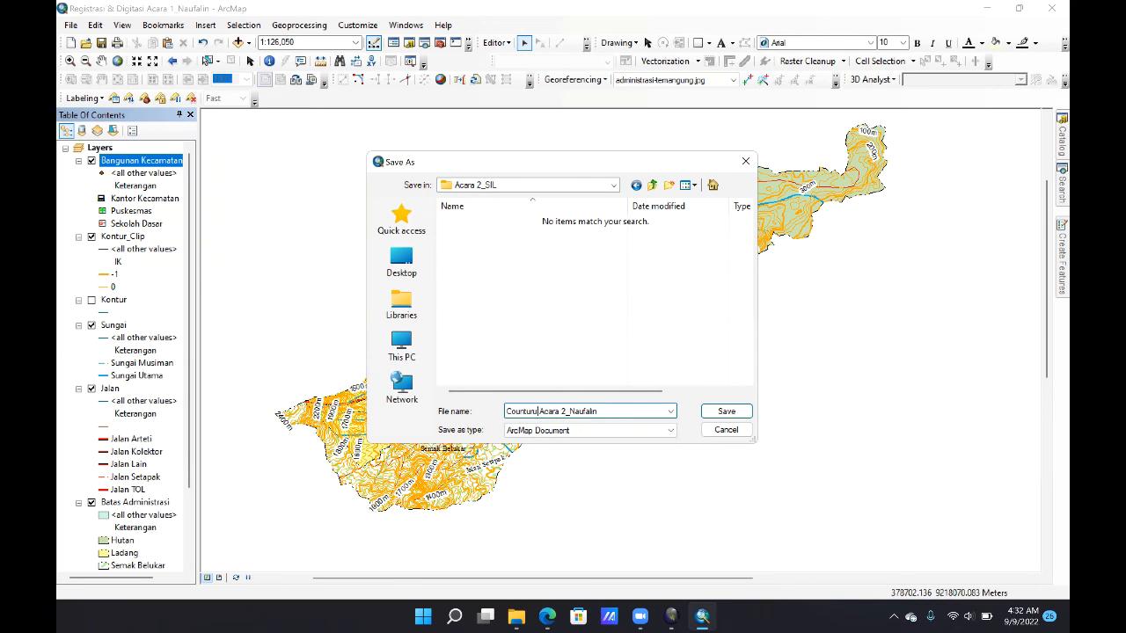
{"action": "type", "text": "Symbology "}
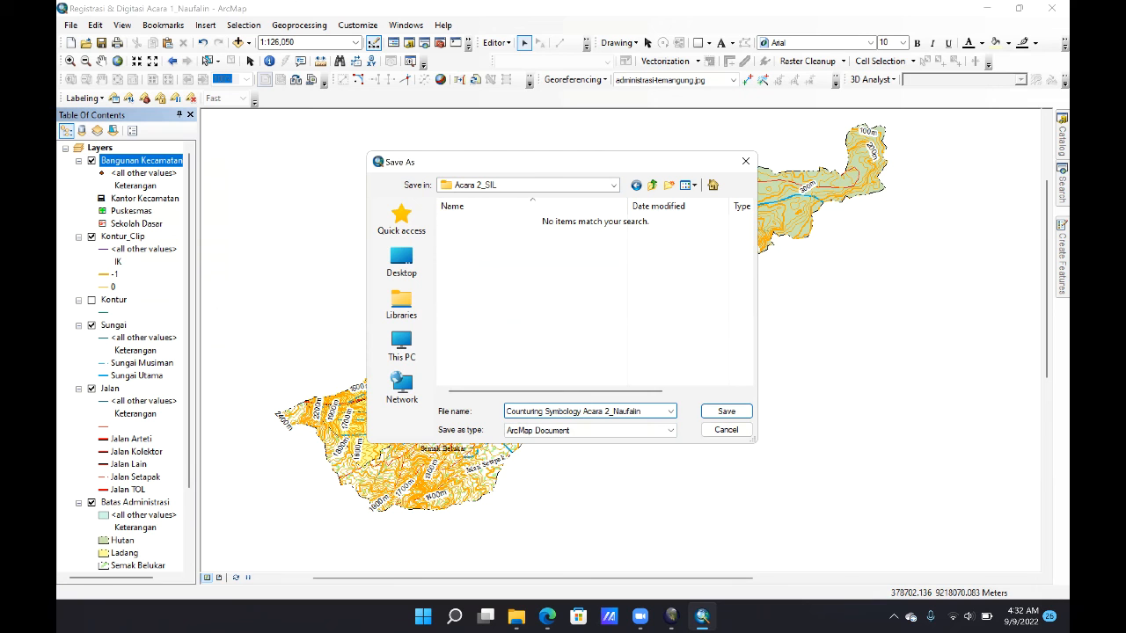
{"action": "type", "text": "Labeling"}
{"action": "left_click", "coordinate": [739, 416]}
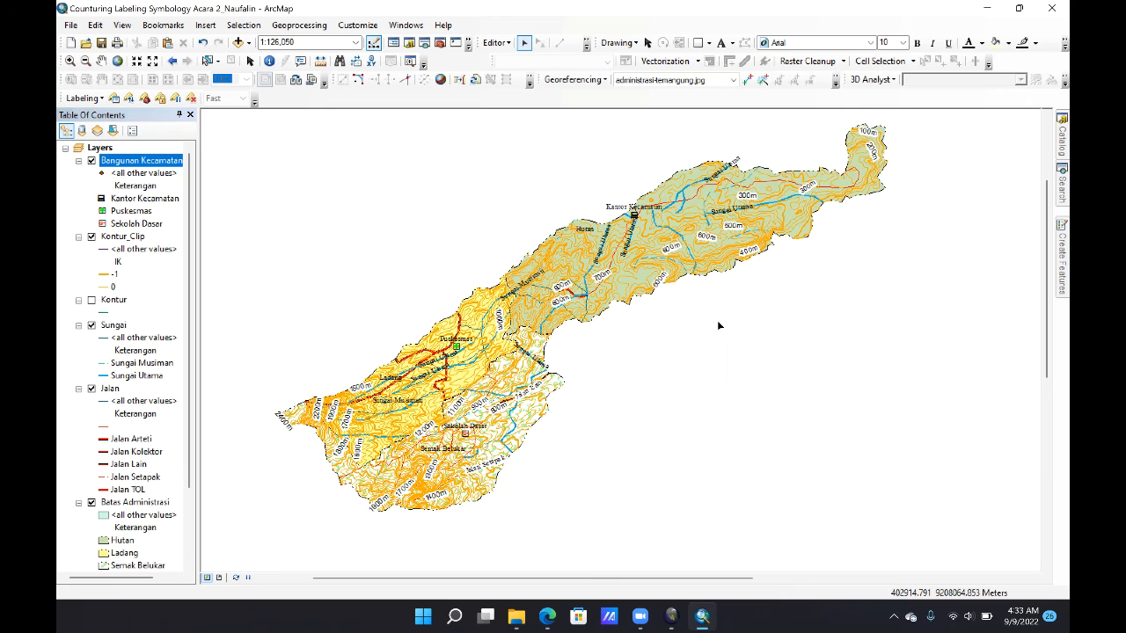